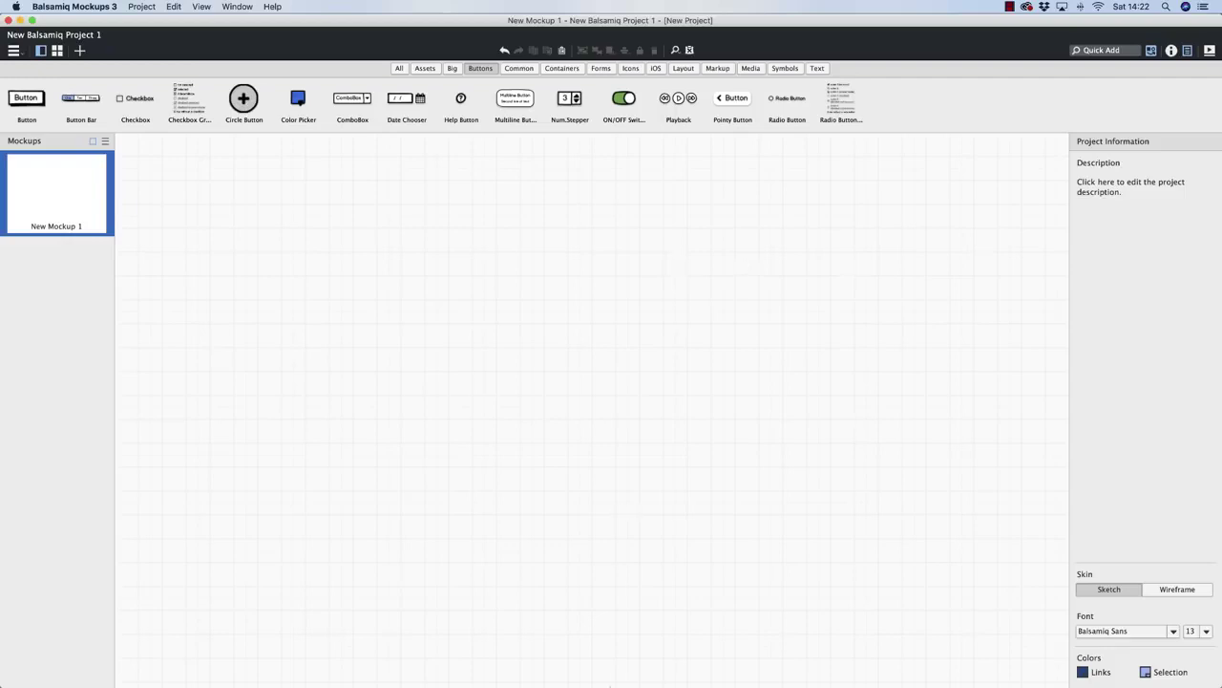
- Switch to Chrome and scroll down through the balsamiq.com homepage
click(474, 667)
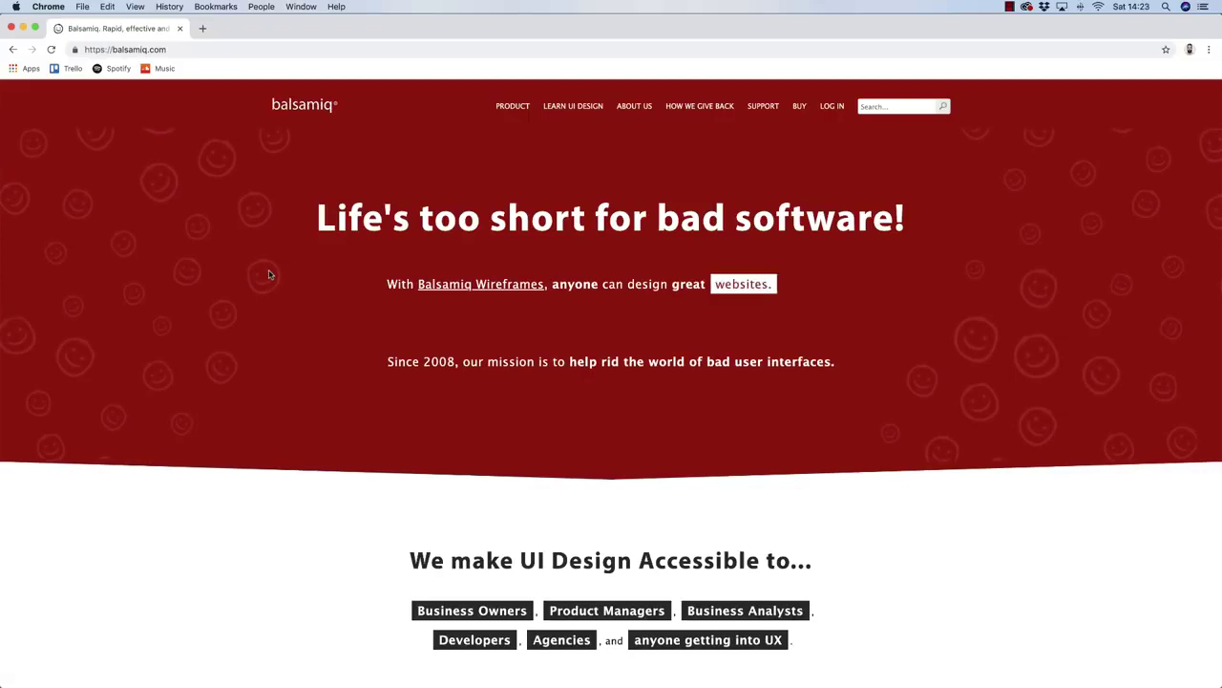
scroll(269, 275, down, 13)
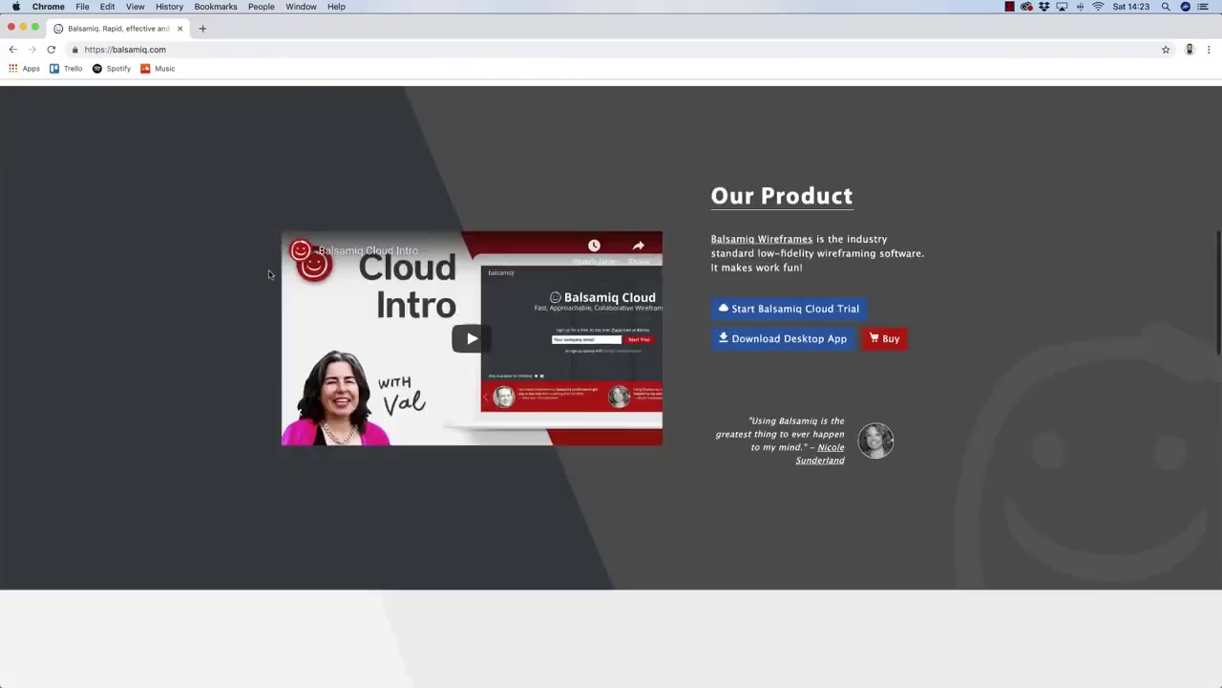
scroll(270, 275, down, 10)
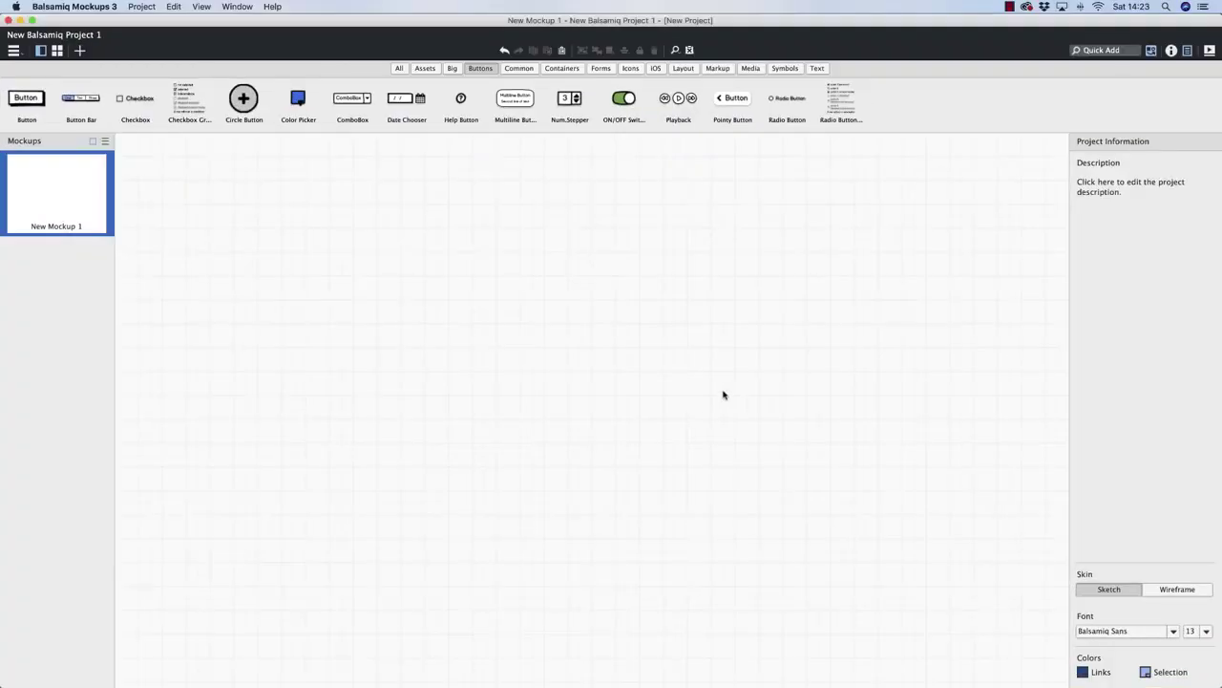
- Browse the full UI library by switching from Common to All and scrolling the list
mouse_move(667, 672)
click(519, 69)
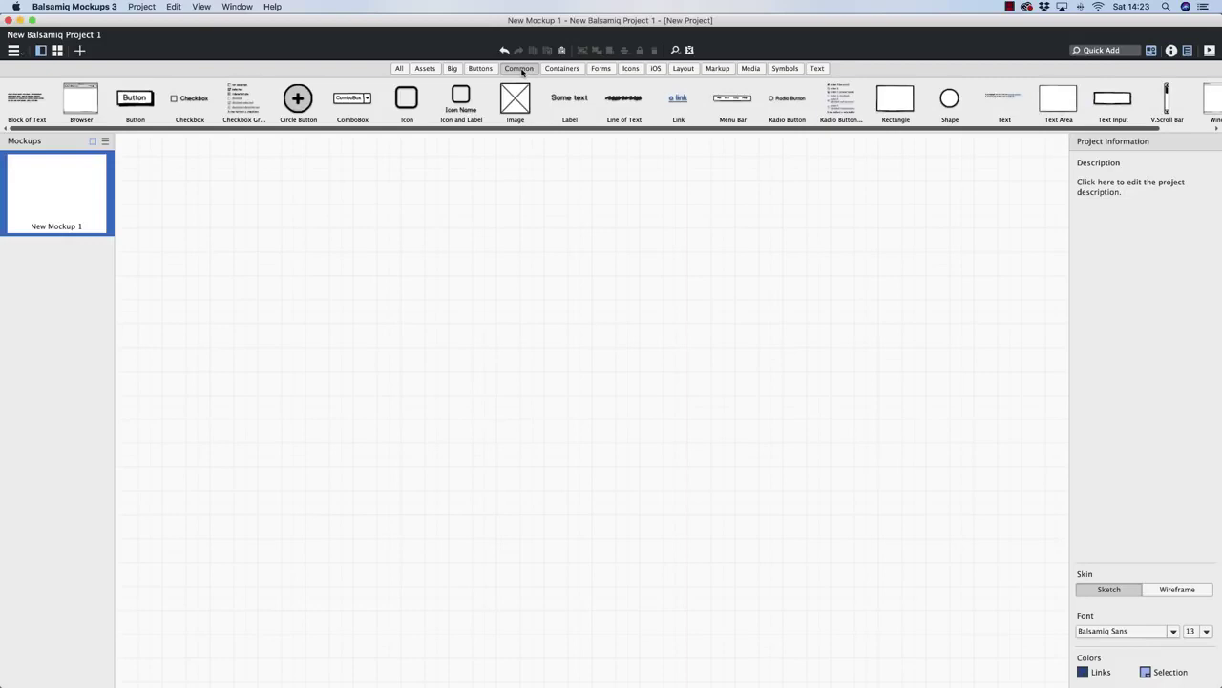
click(400, 69)
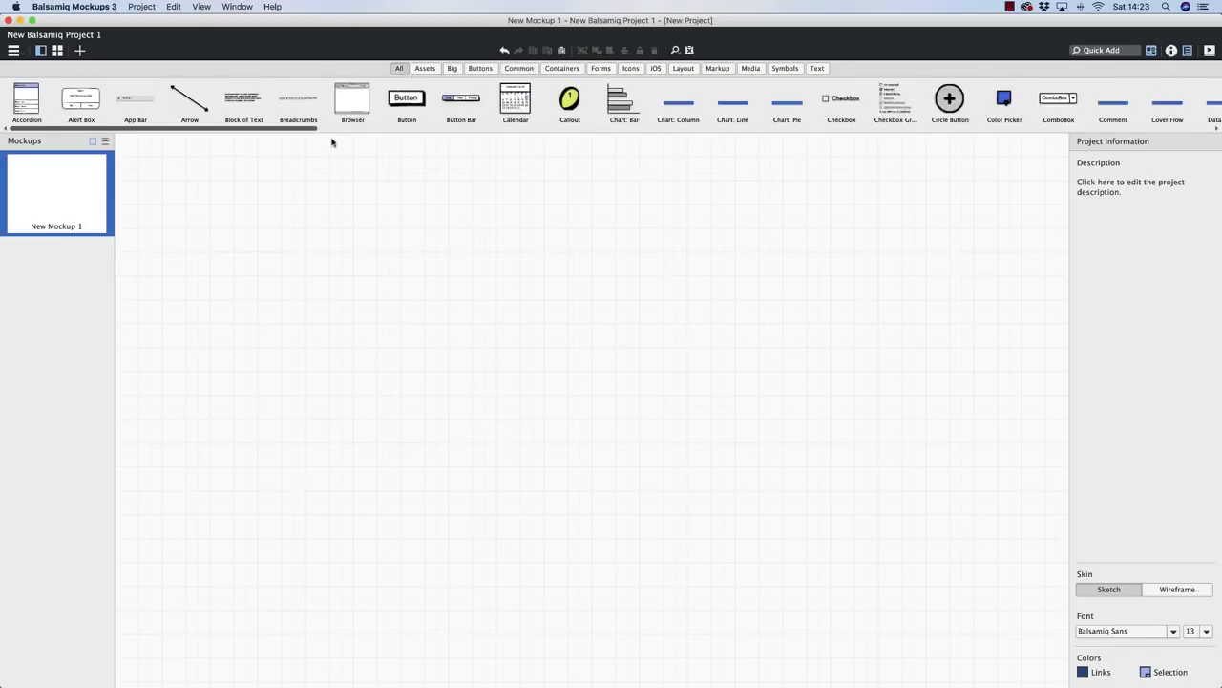
drag(303, 129, 302, 166)
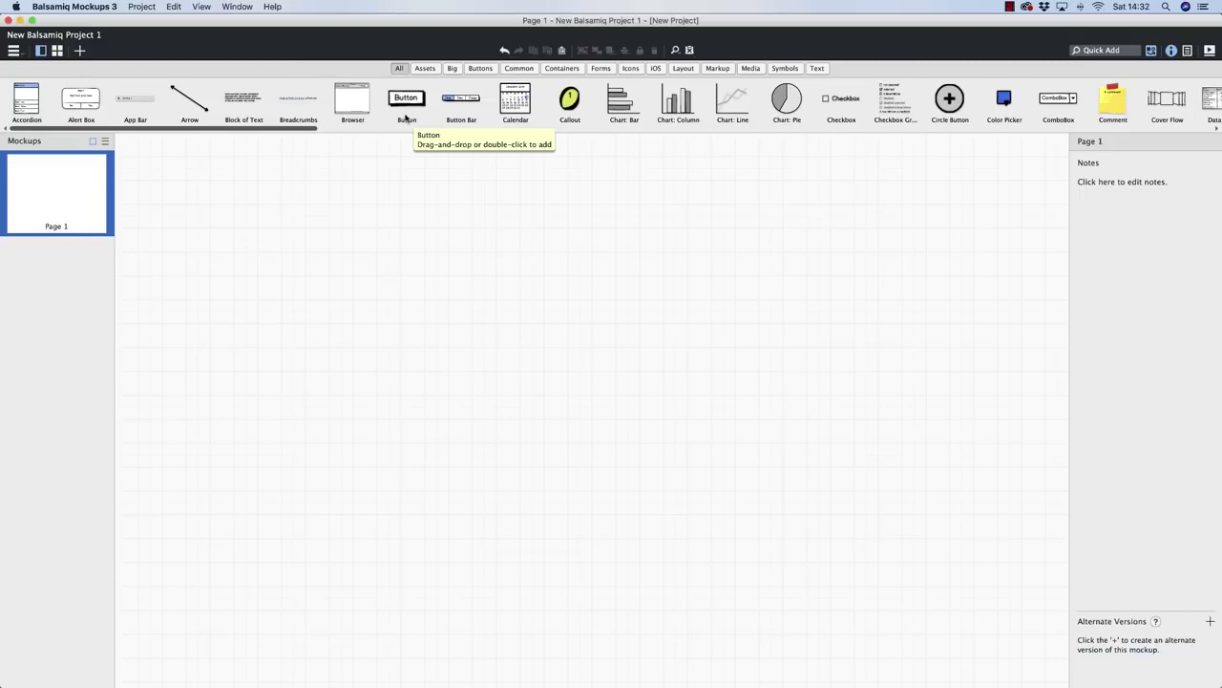
click(595, 69)
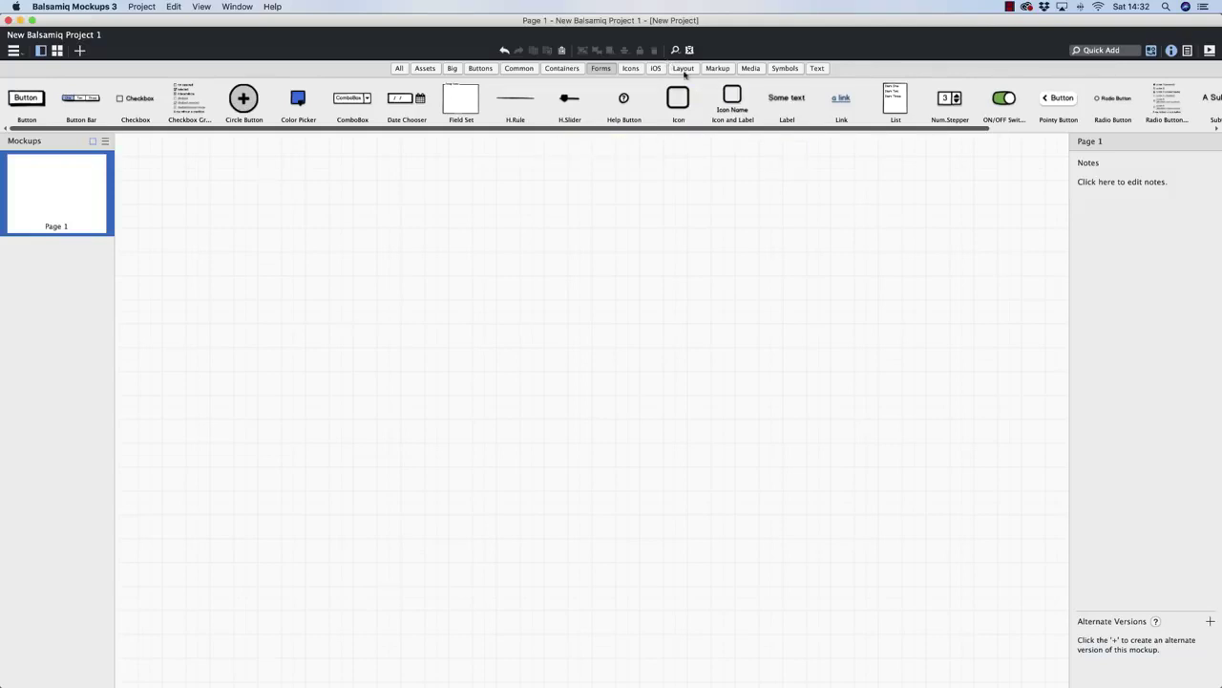
click(630, 70)
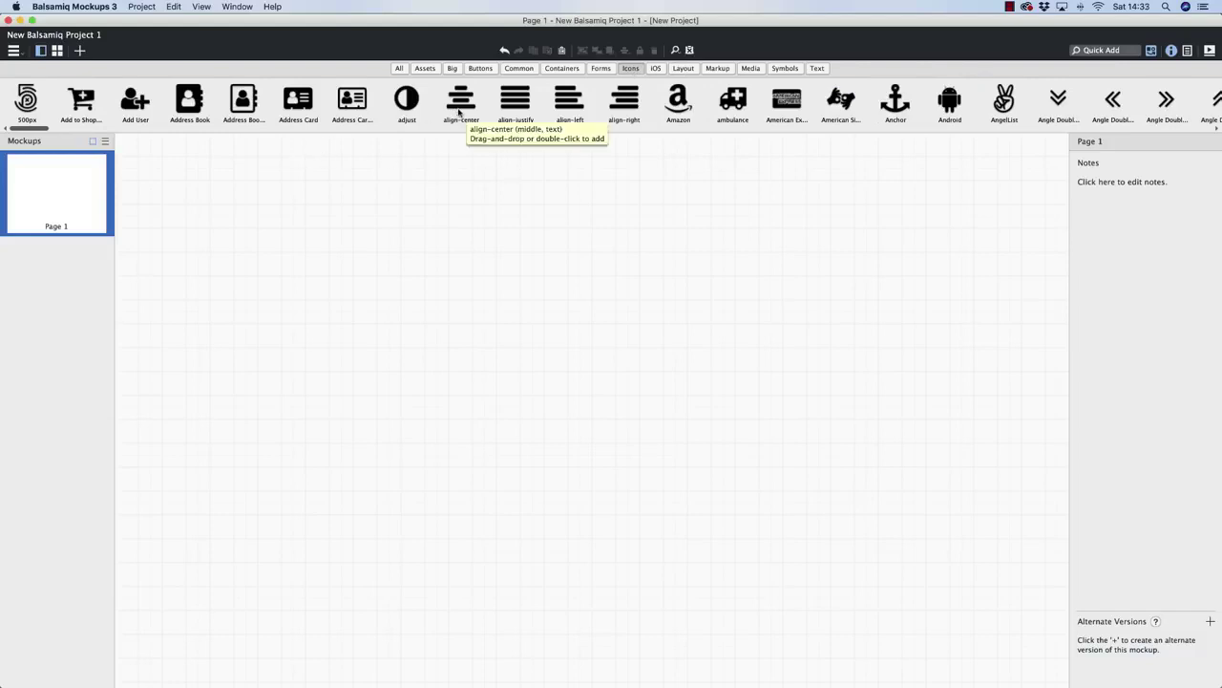
click(655, 68)
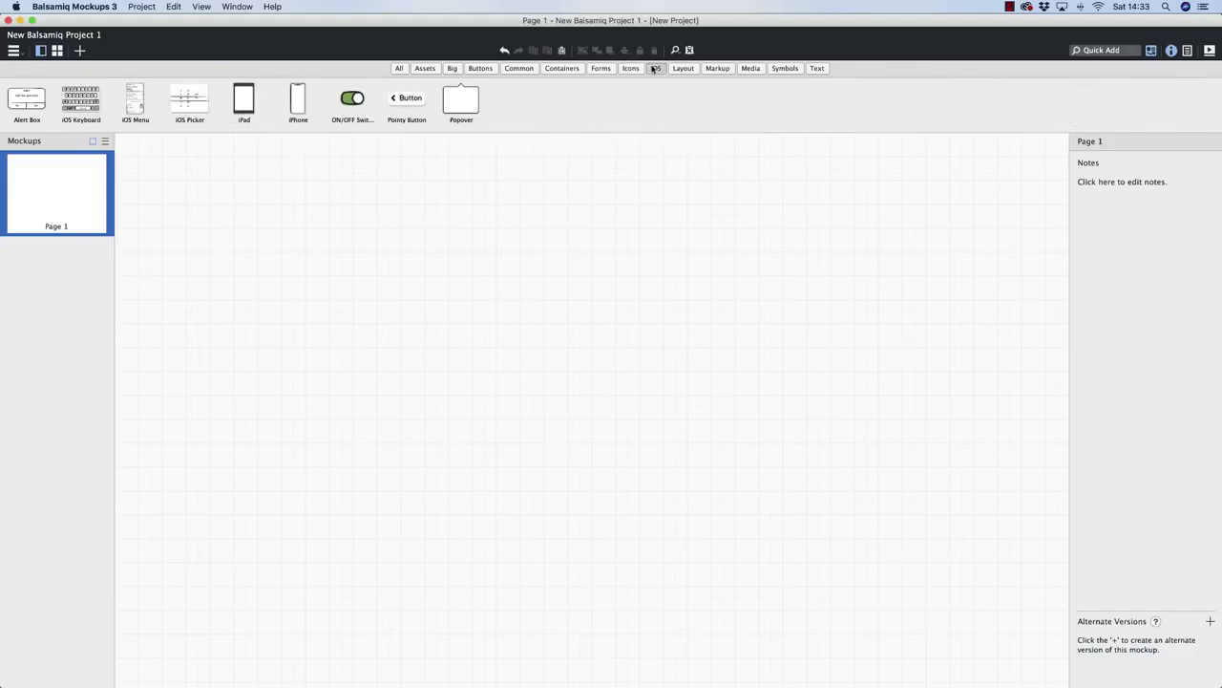
drag(80, 109, 474, 276)
key(Delete)
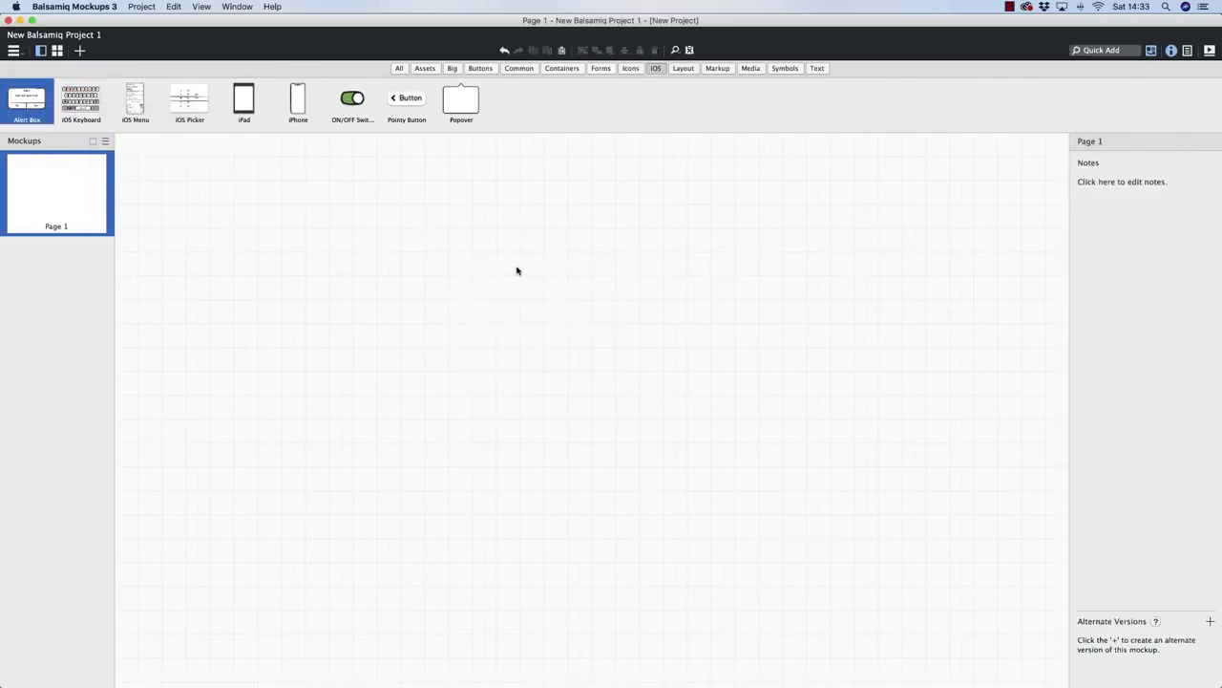
key(BackSpace)
key(super+Return)
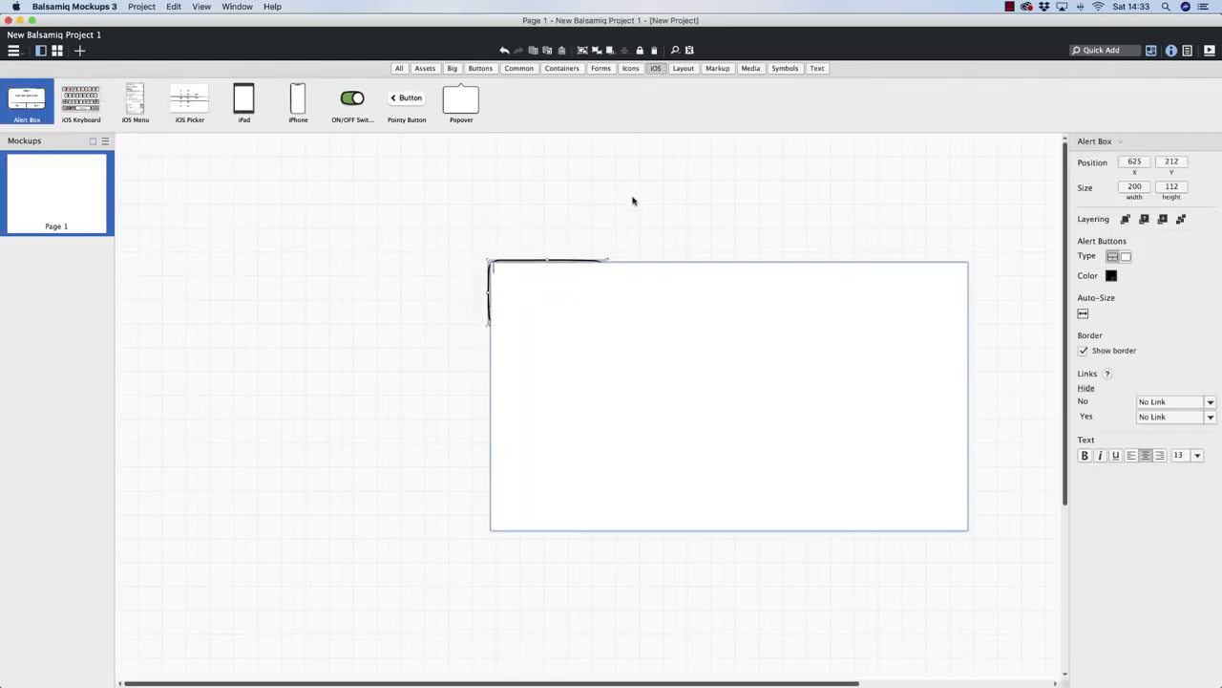
key(Delete)
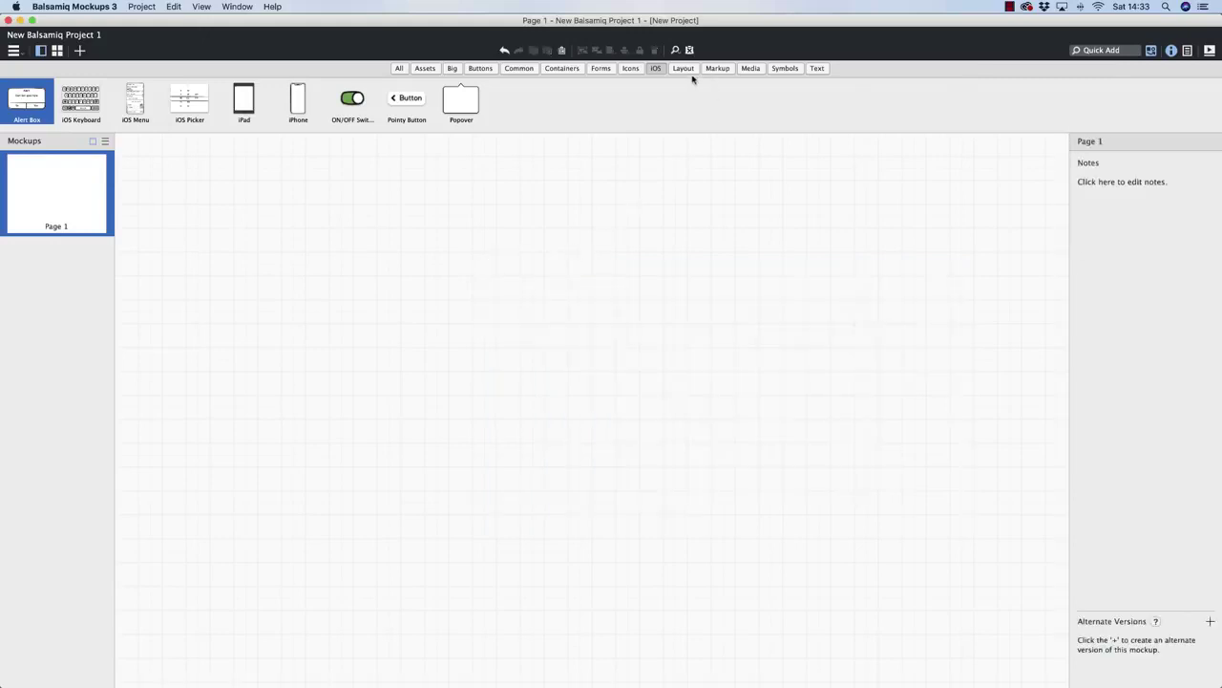
click(683, 69)
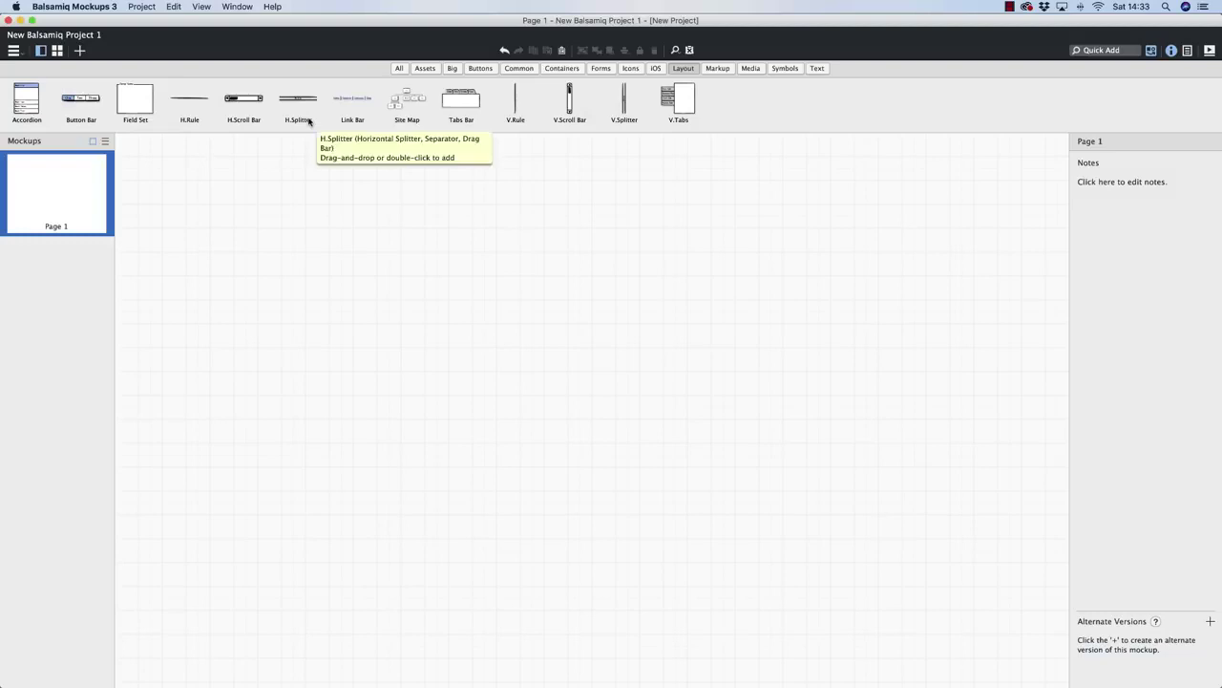
click(748, 68)
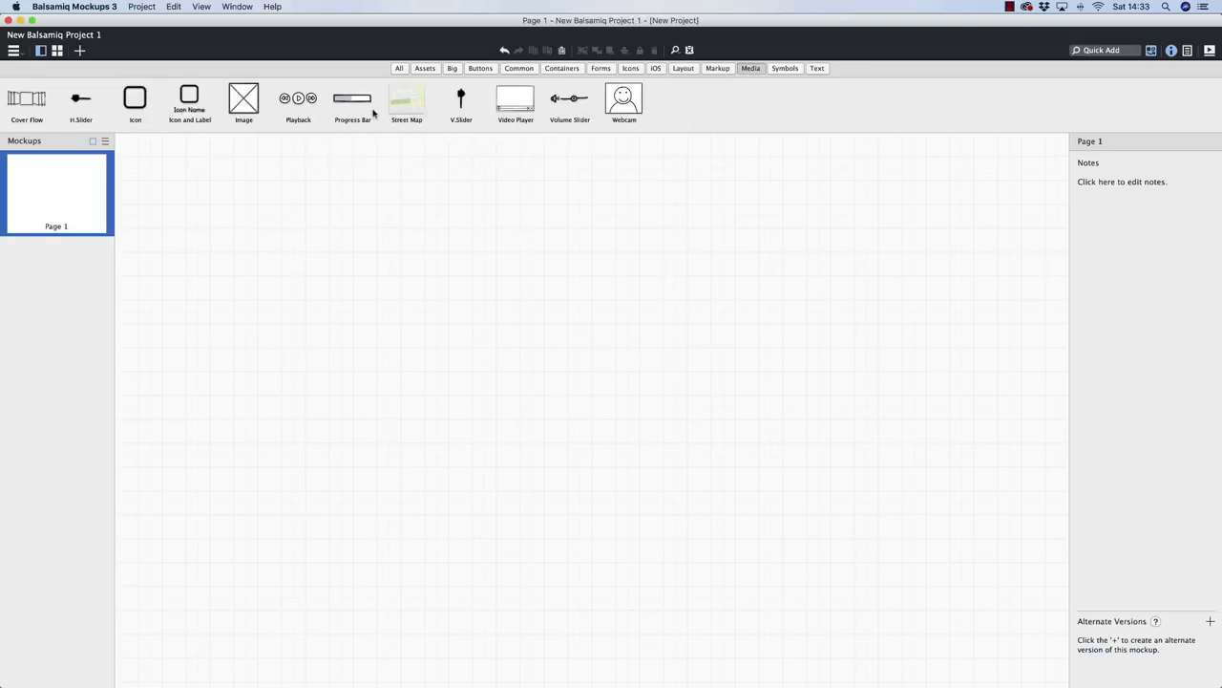
drag(516, 103, 582, 246)
key(BackSpace)
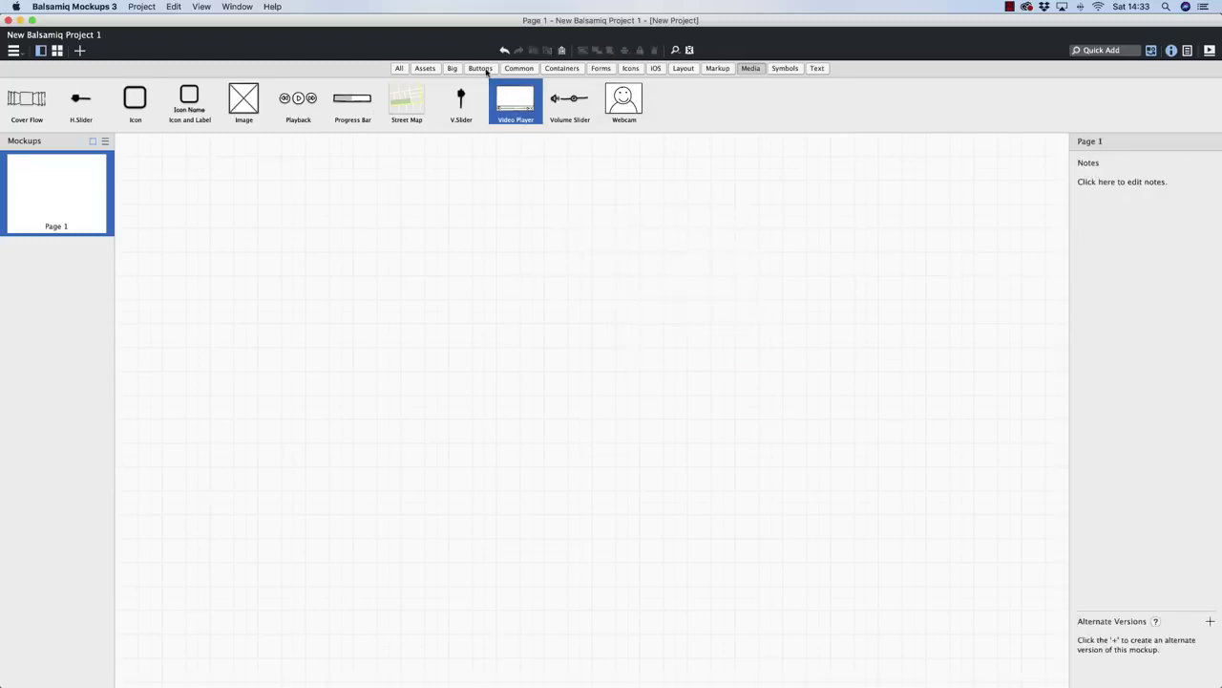
click(484, 70)
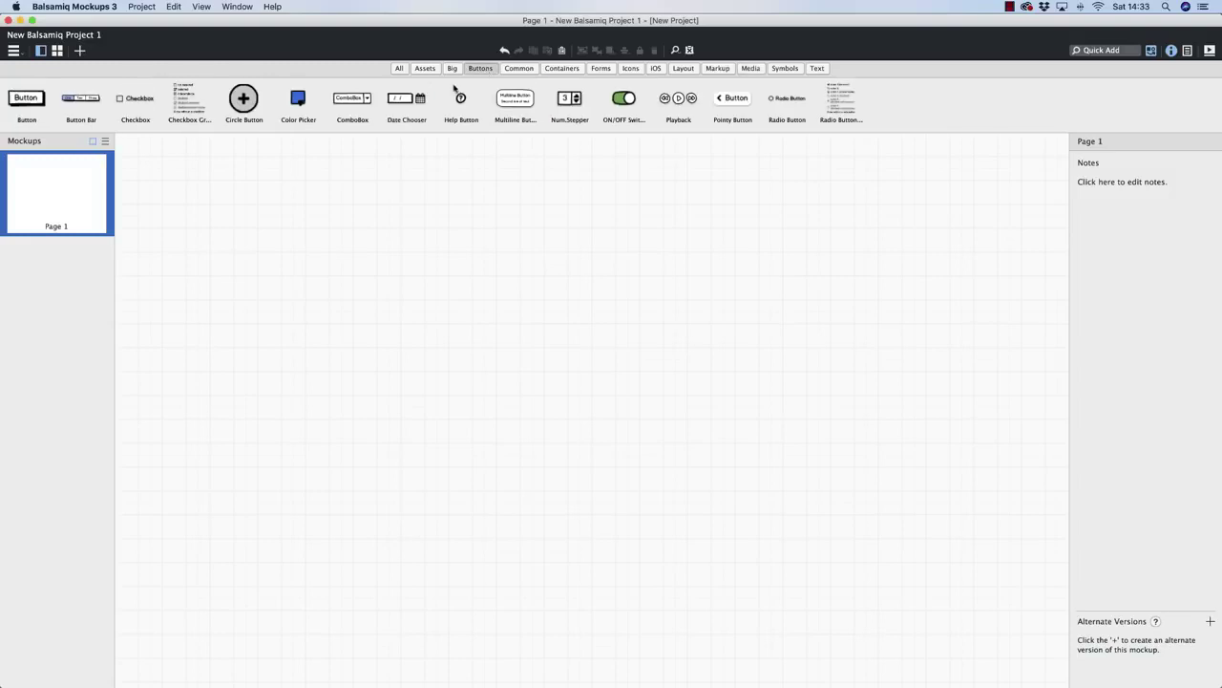
click(399, 69)
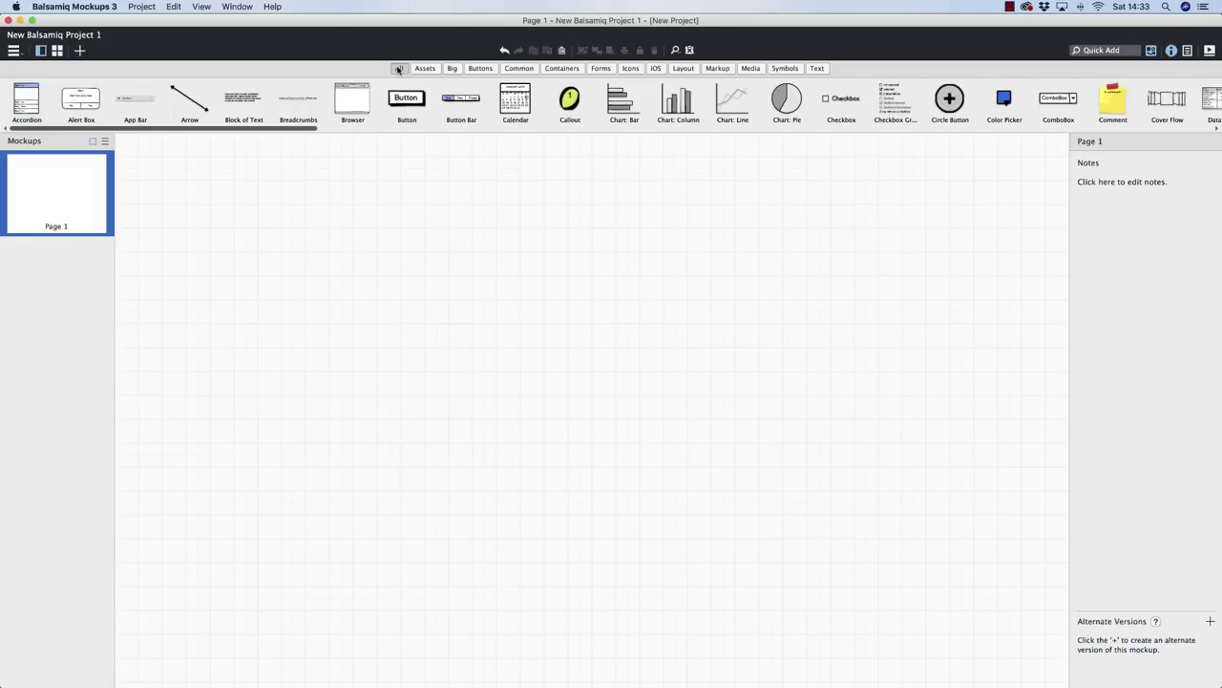
drag(349, 100, 185, 187)
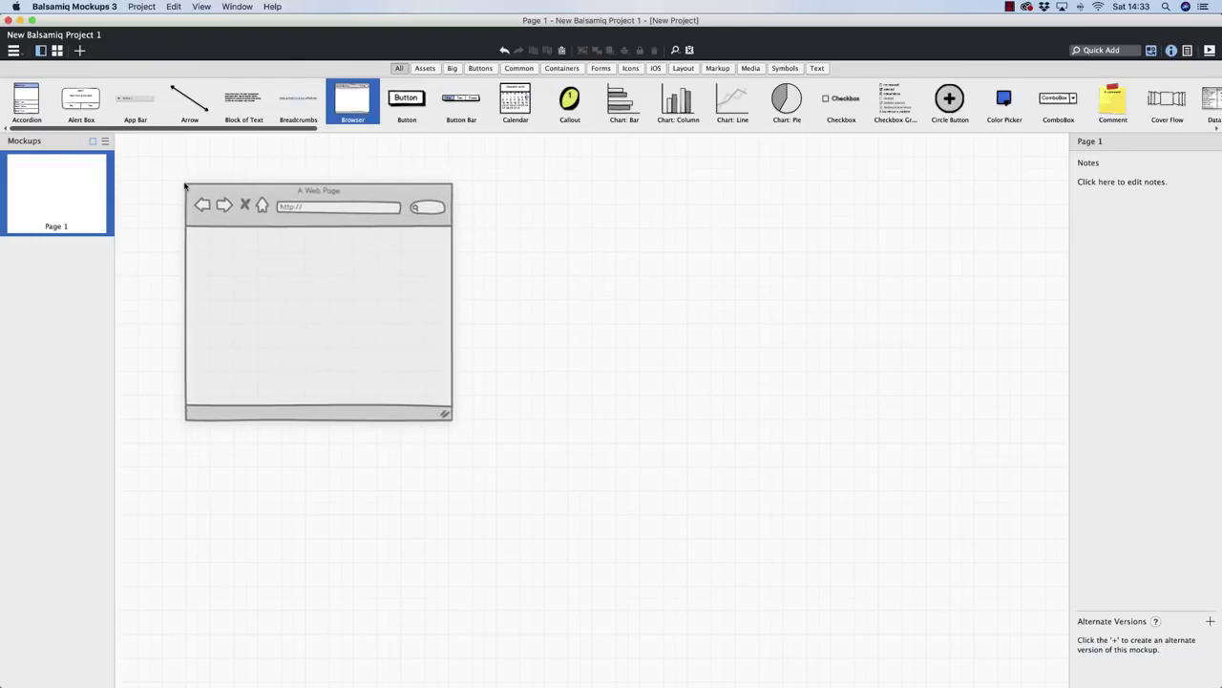
click(257, 202)
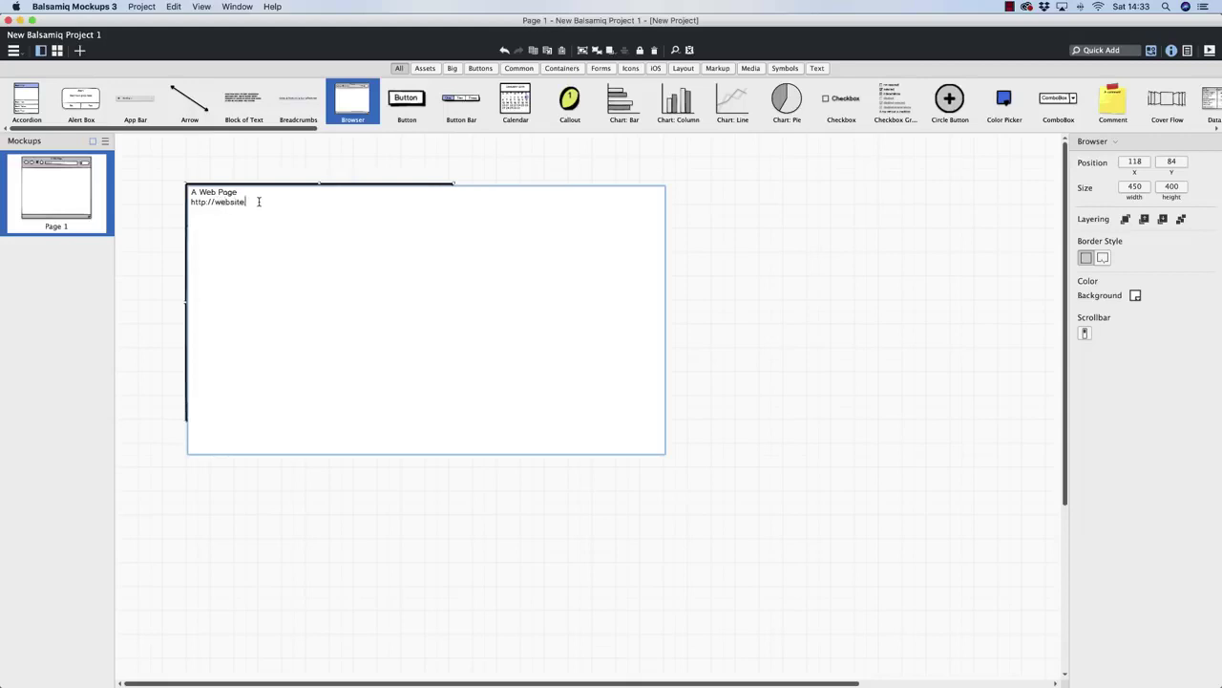
click(323, 176)
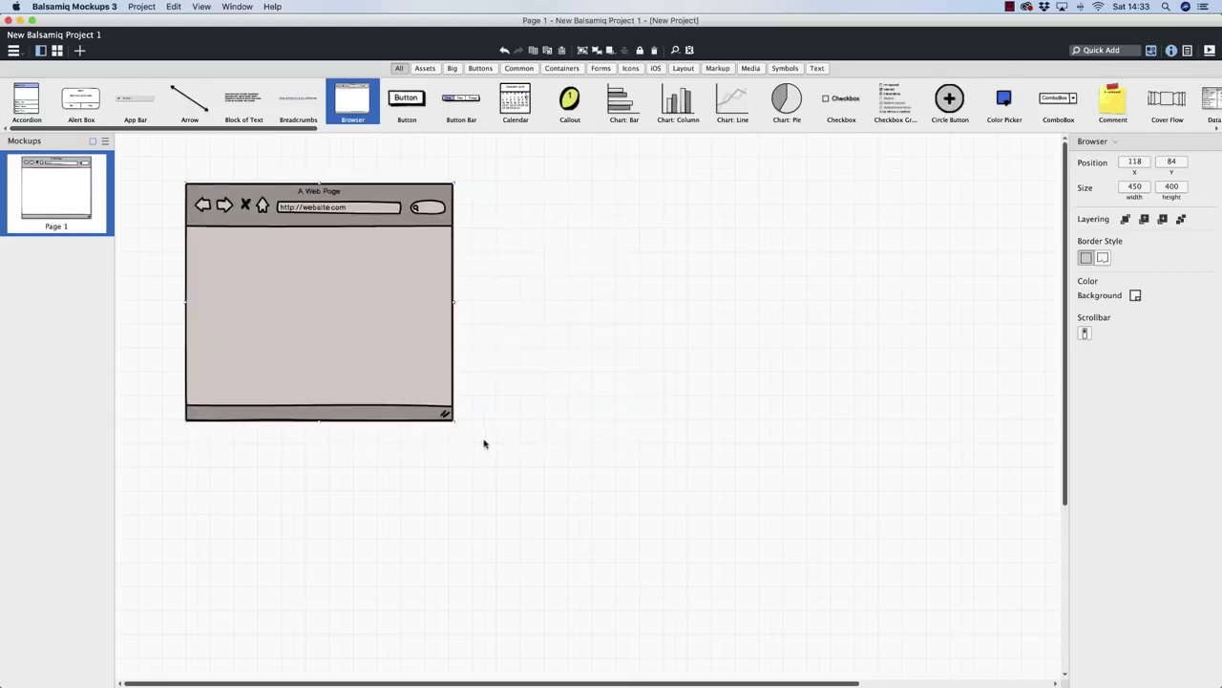
drag(453, 420, 976, 527)
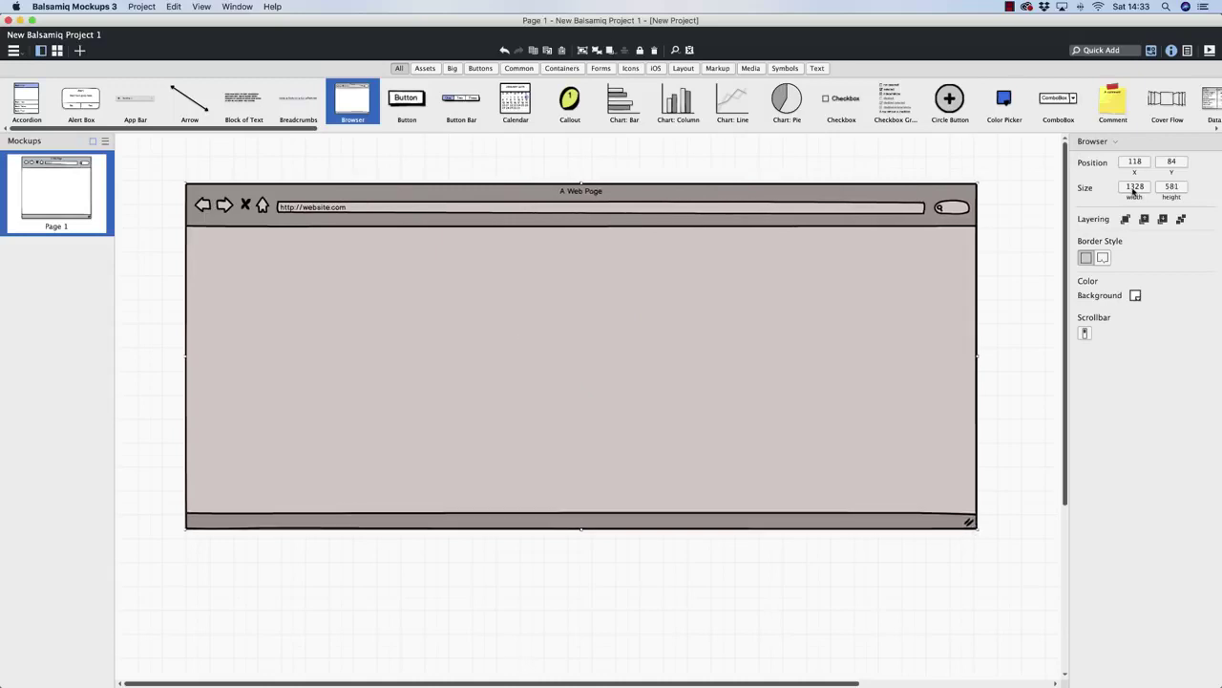
click(1133, 188)
text(1200)
key(Return)
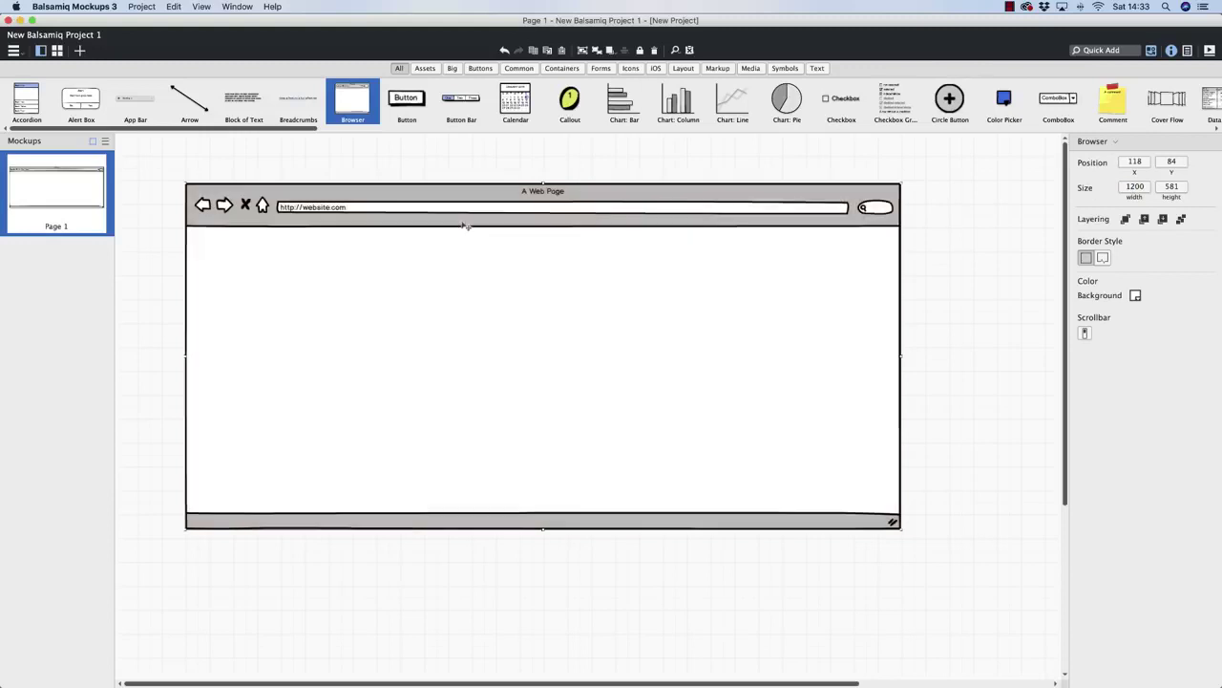
drag(449, 201, 489, 215)
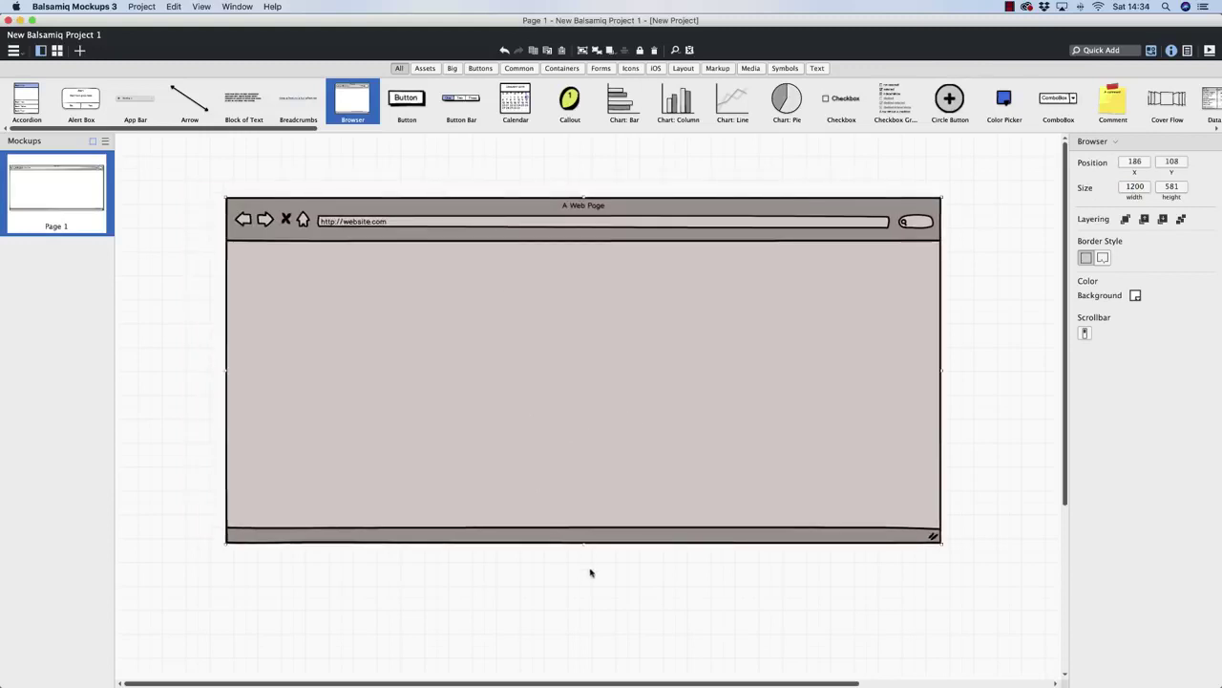
drag(582, 544, 590, 683)
scroll(571, 517, up, 5)
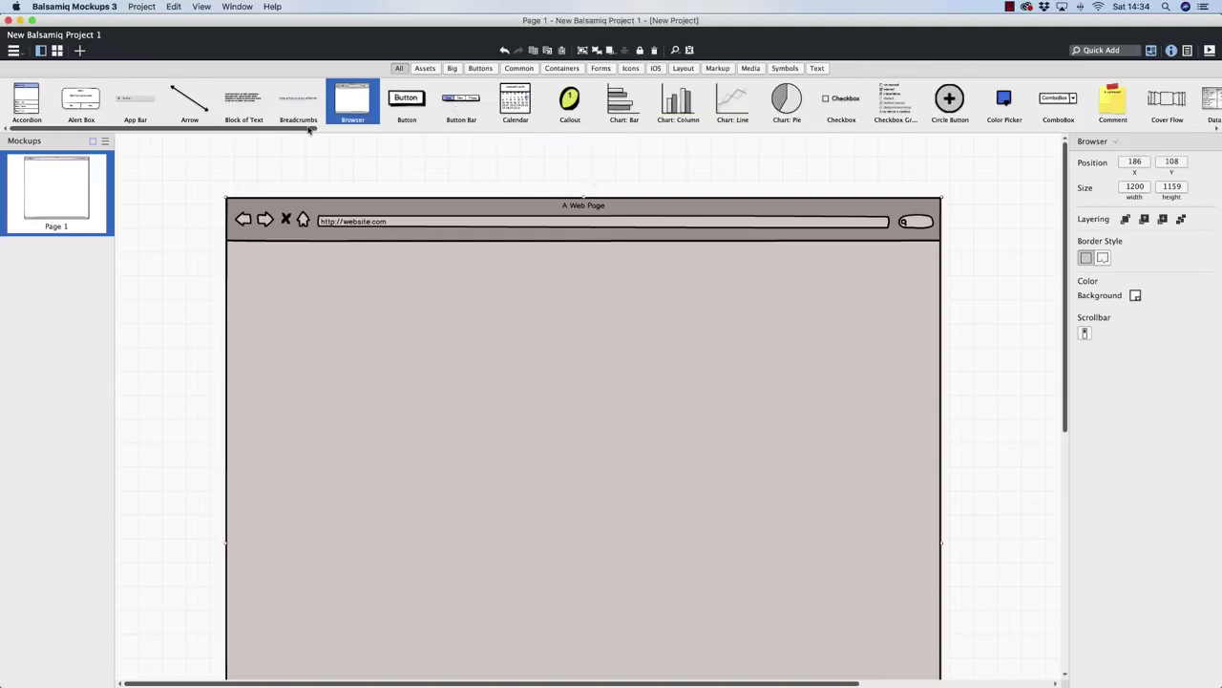
- Drop a Text block from the Text library inside the browser frame
drag(309, 127, 544, 139)
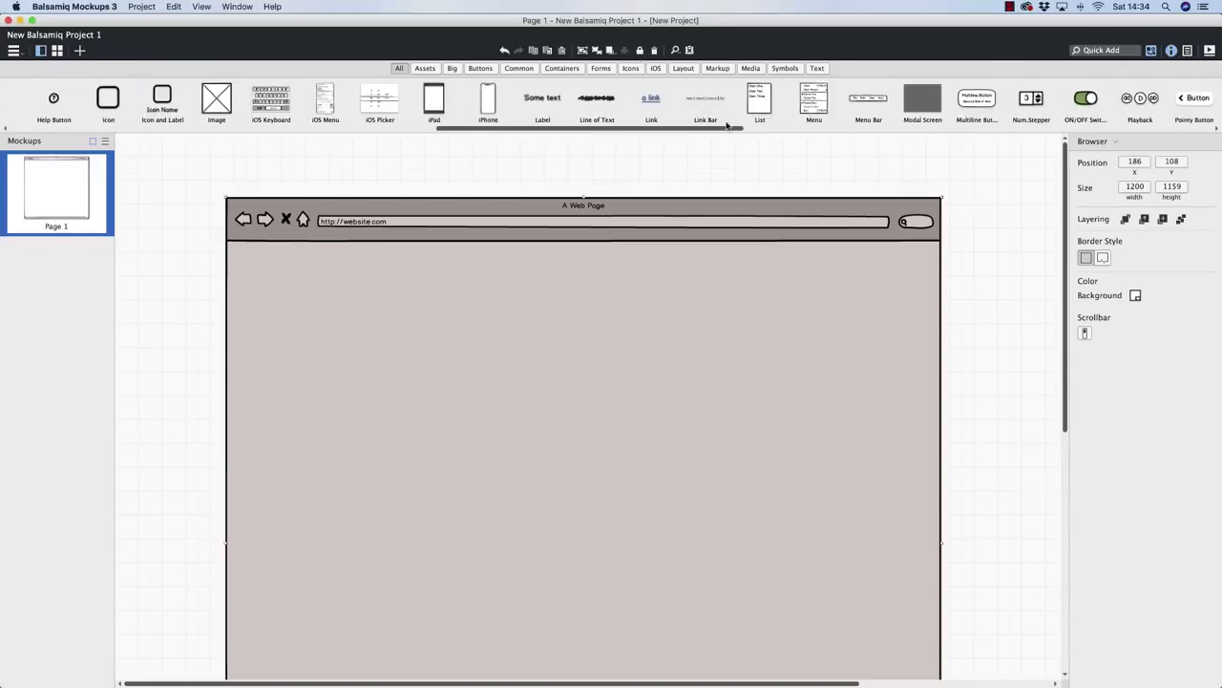
click(811, 70)
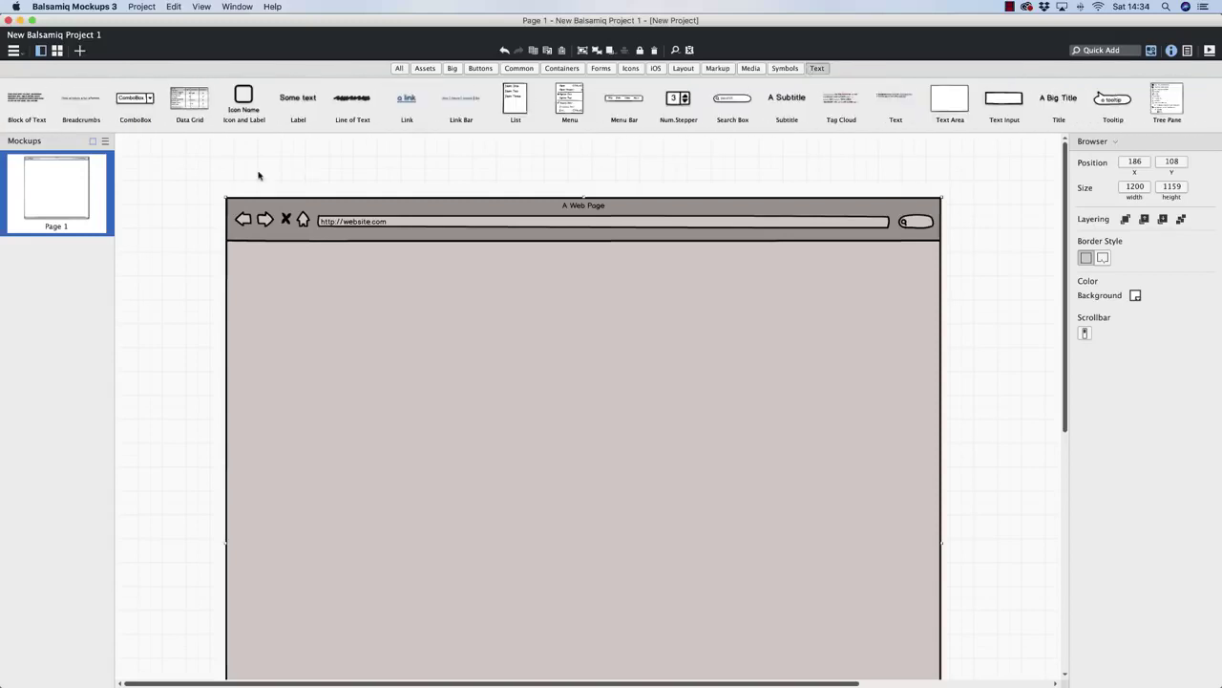
drag(896, 97, 477, 341)
- In Chrome, search 'lorem' and select the first Lorem Ipsum paragraph on the generator site
key(ctrl+Up)
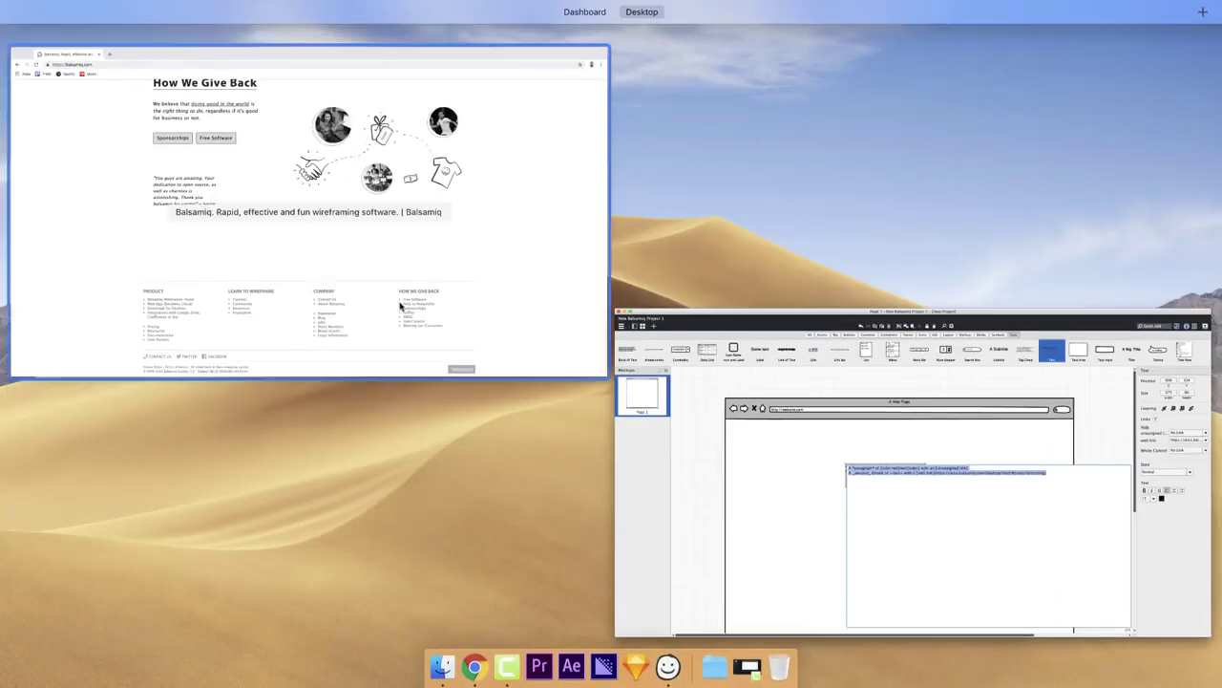
click(361, 199)
key(super+t)
text(lorem)
key(Return)
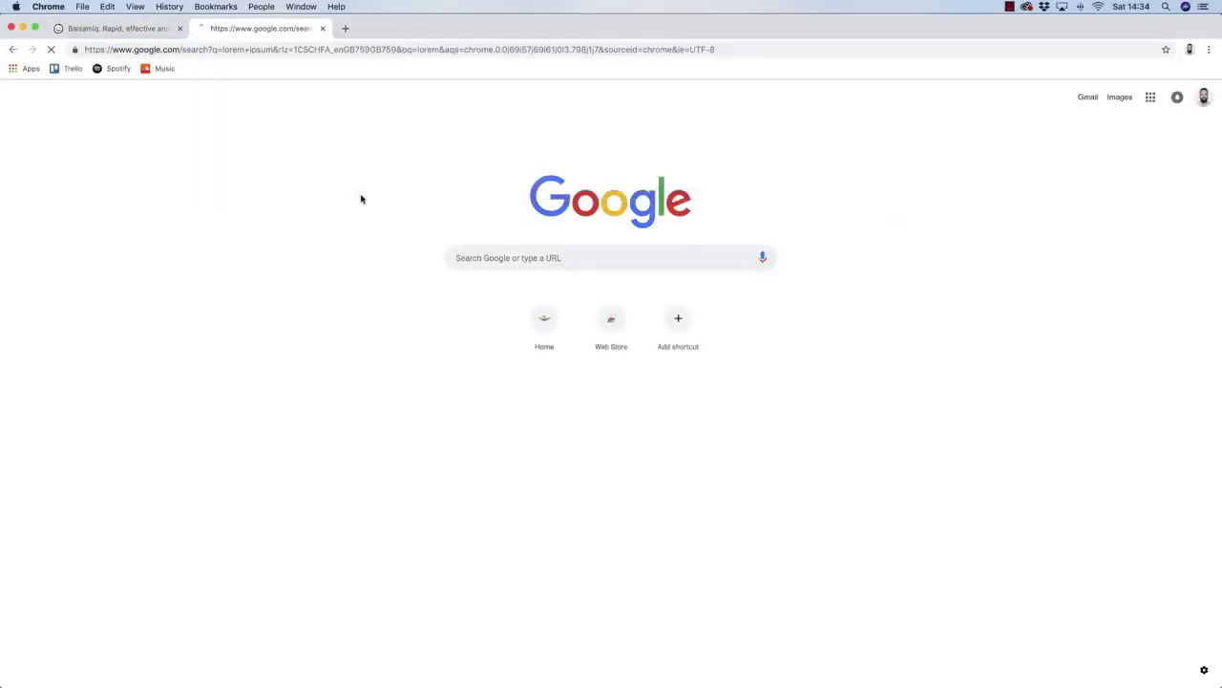
click(273, 190)
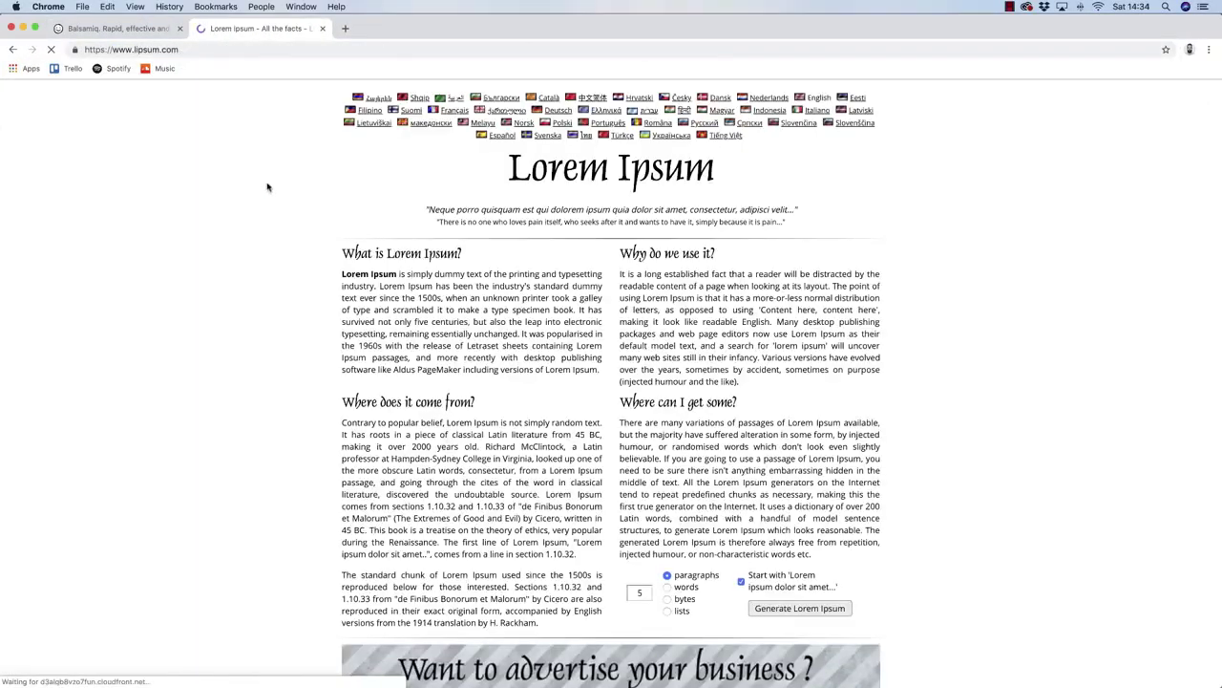
drag(600, 372, 345, 280)
- Paste the copied Lorem Ipsum text into the Text block and enlarge it
key(super+c)
key(ctrl+Up)
click(867, 445)
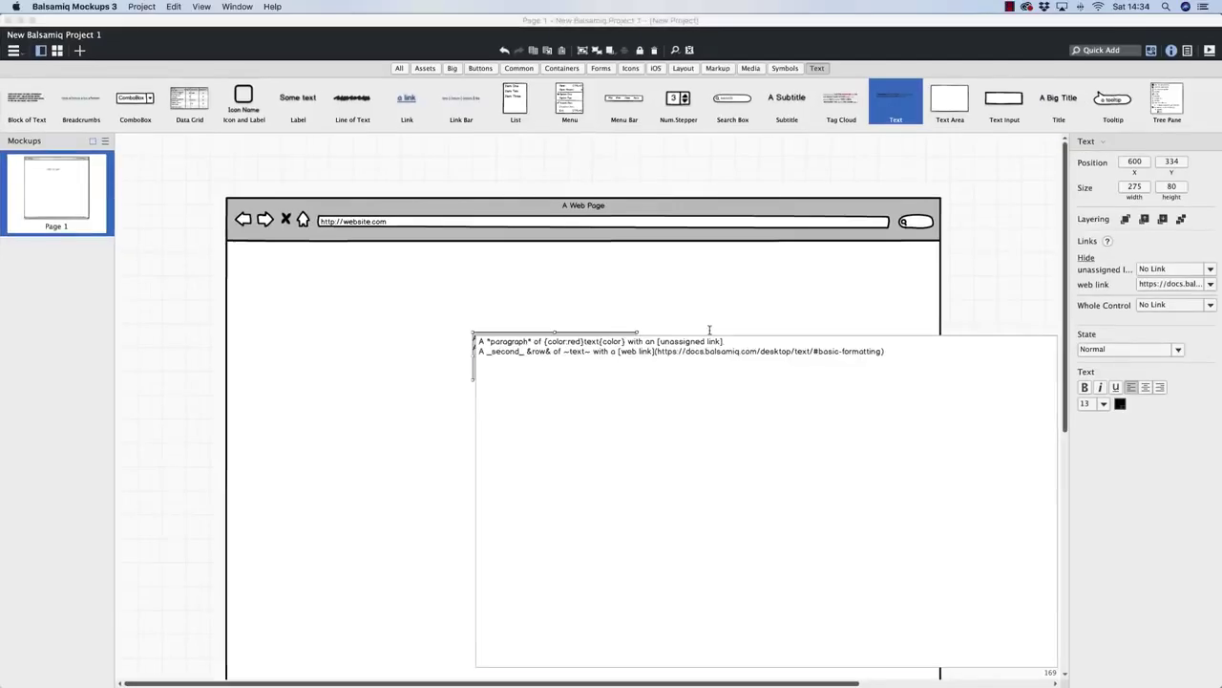
key(Return)
key(super+v)
key(super+Return)
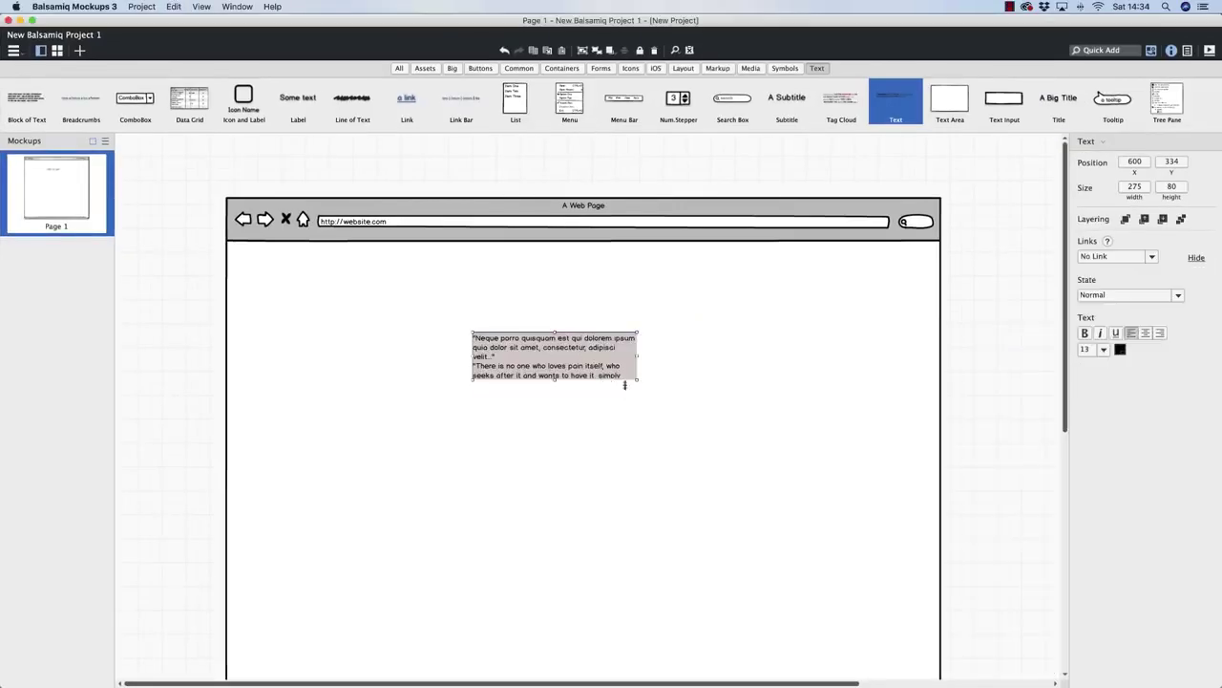
drag(638, 379, 833, 512)
- Trim the paragraph by deleting its opening lines and last sentence
double_click(597, 403)
click(766, 370)
drag(568, 361, 479, 340)
key(BackSpace)
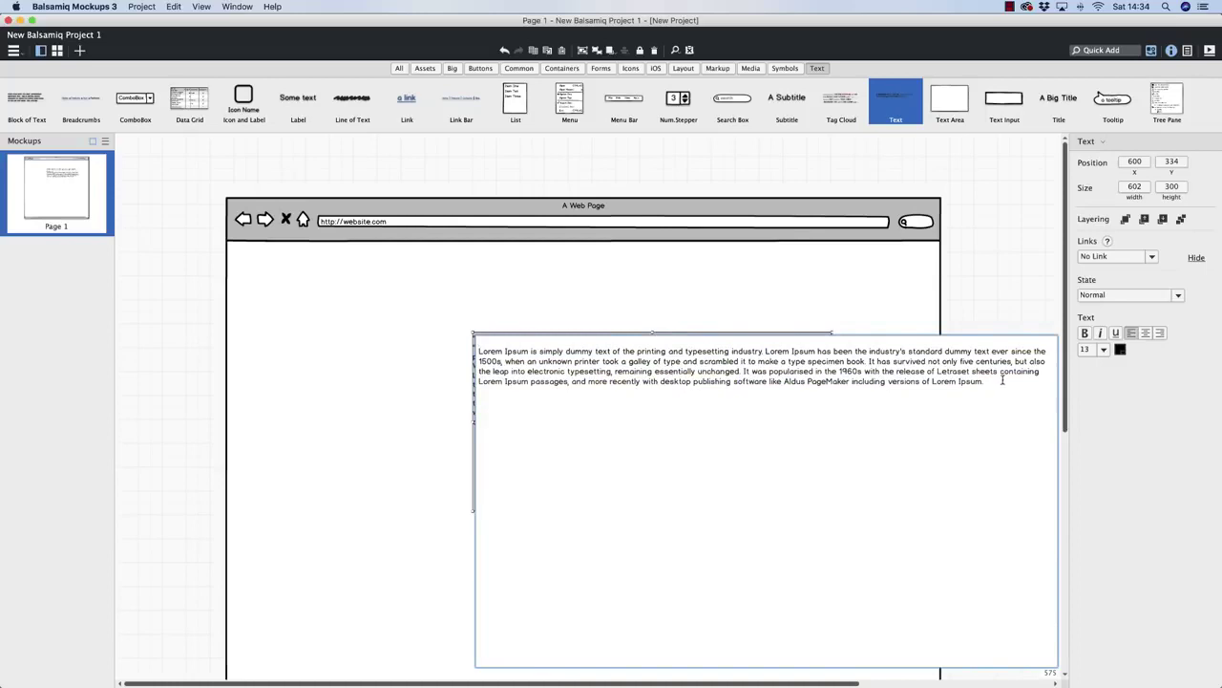
drag(1001, 380, 743, 371)
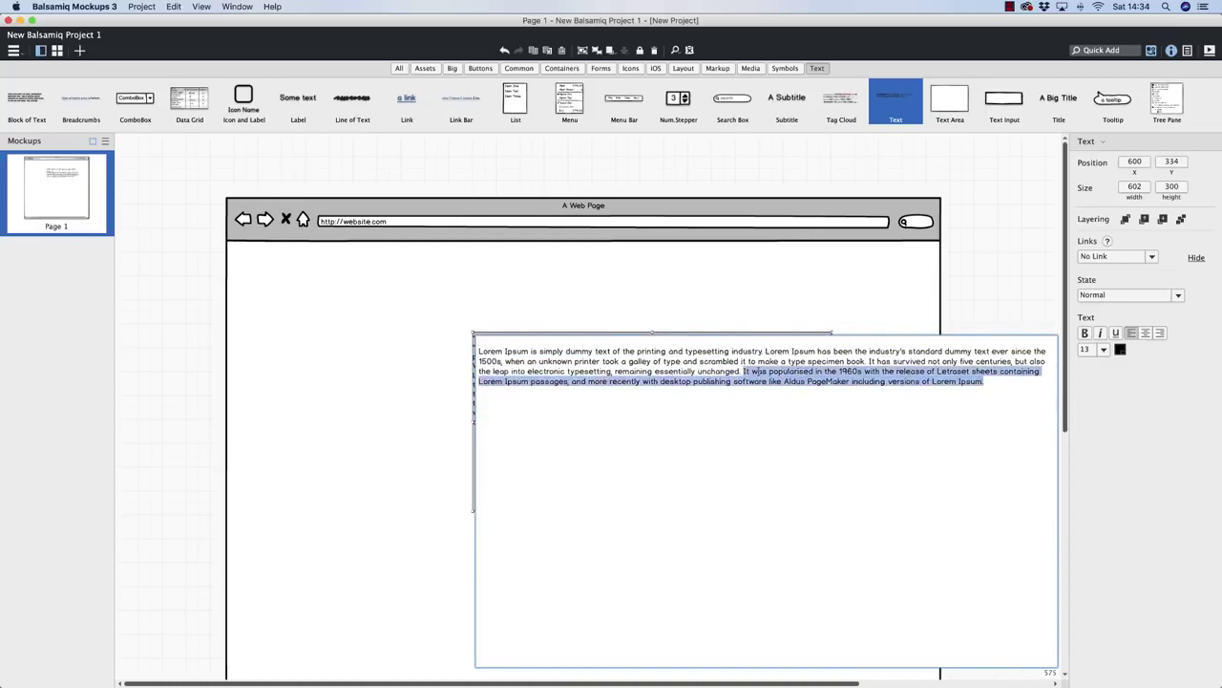
key(BackSpace)
key(super+Return)
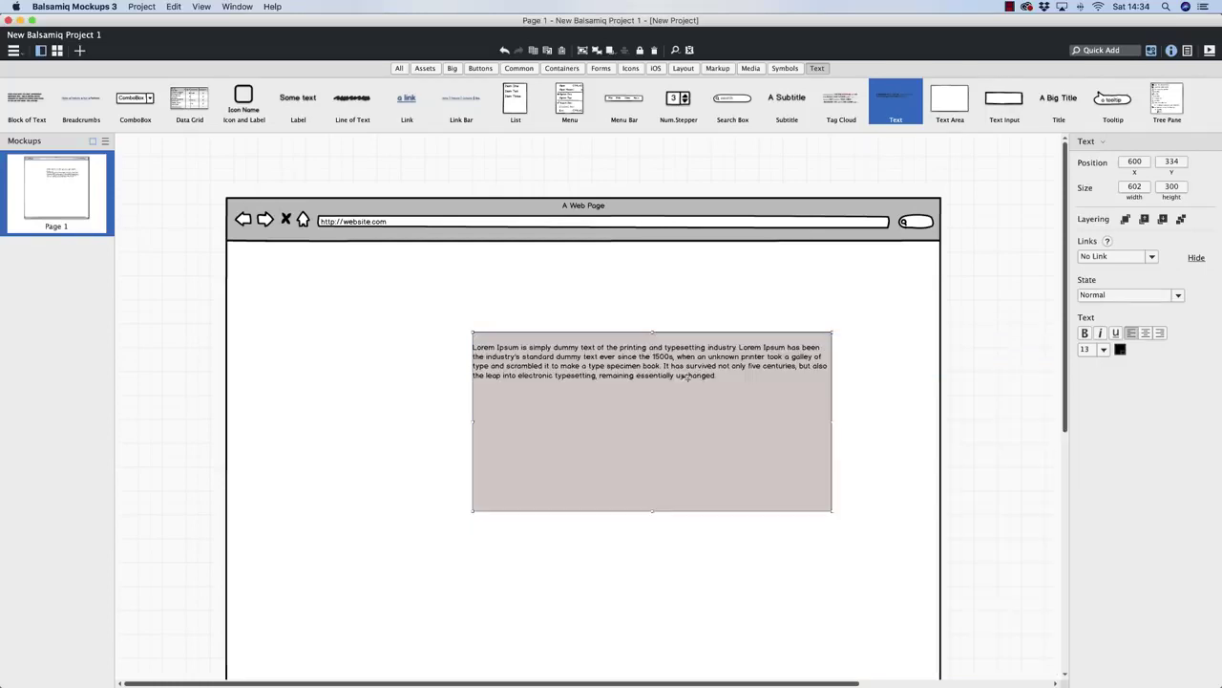
- Set the paragraph to size 18, centre it, and reposition and shorten the box
click(1105, 349)
click(1092, 478)
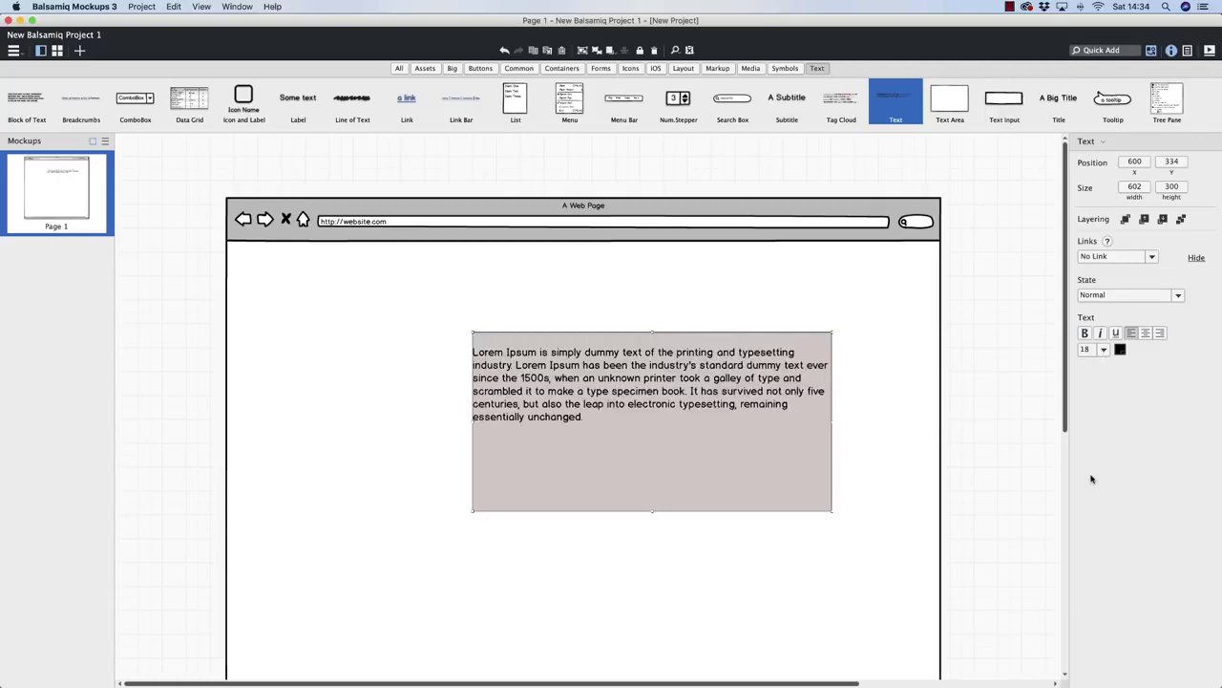
click(1145, 333)
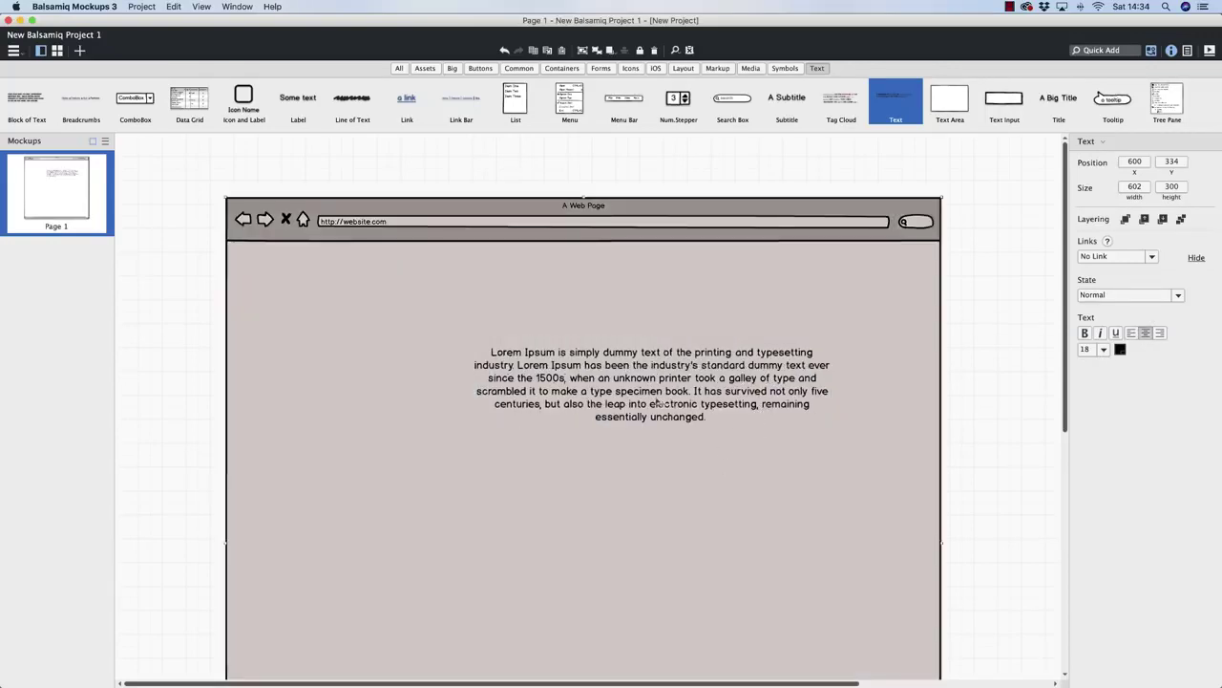
drag(668, 403, 591, 435)
drag(576, 545, 576, 465)
double_click(575, 390)
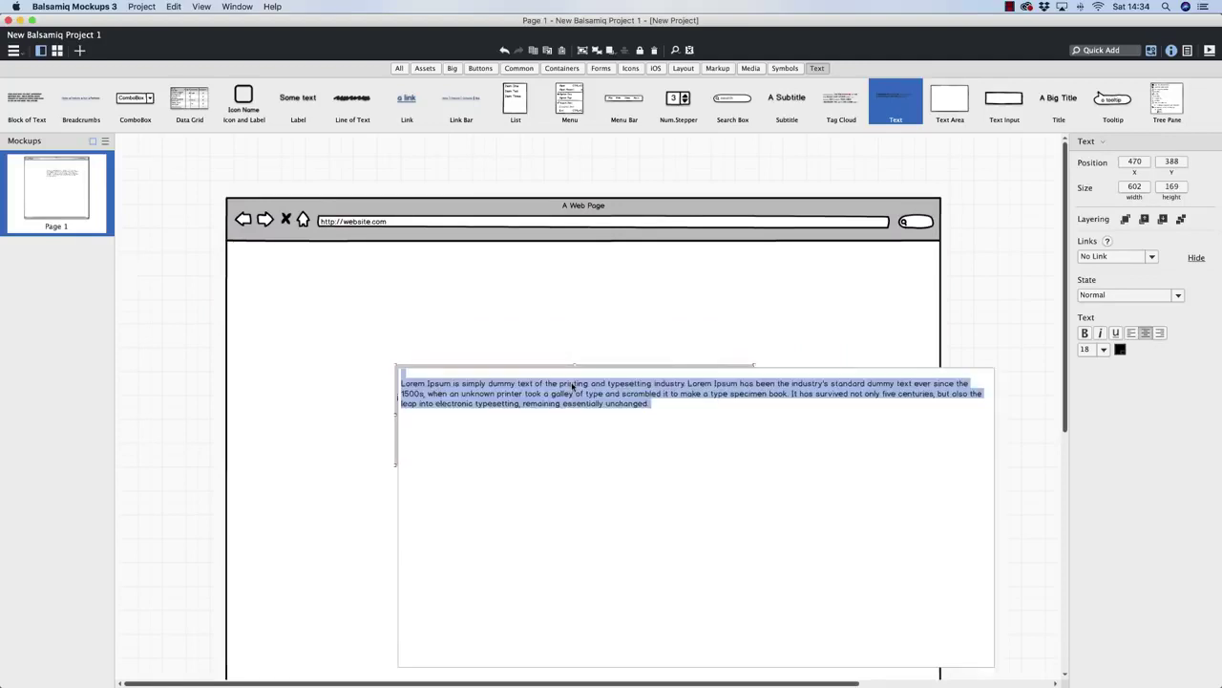
- Add a Title reading 'This is a big title!' centred above the paragraph
key(Left)
click(475, 298)
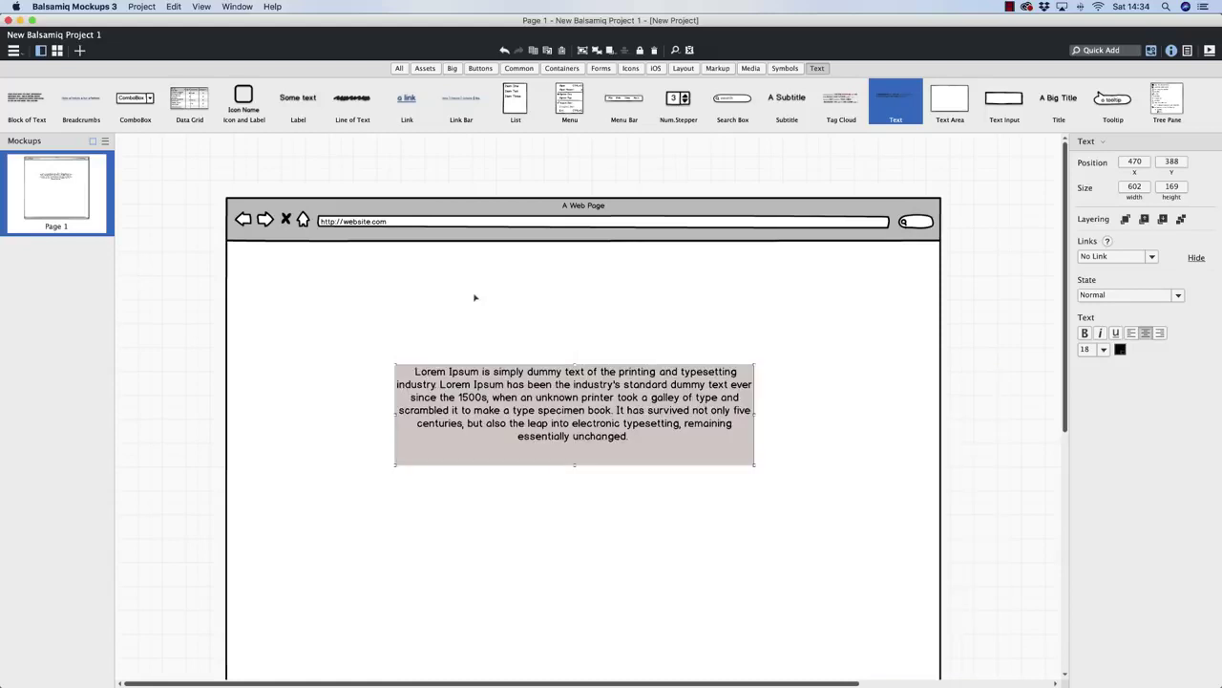
drag(1055, 101, 521, 295)
text(This is a big title)
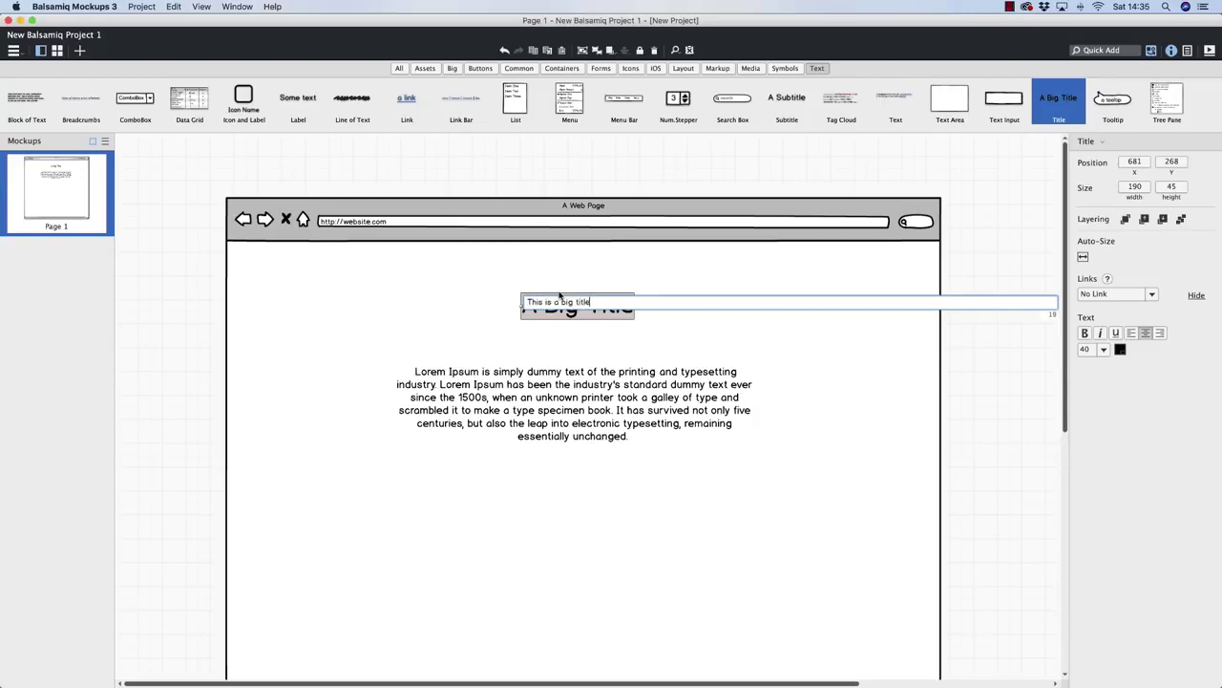
text(!)
key(Return)
drag(581, 302, 567, 316)
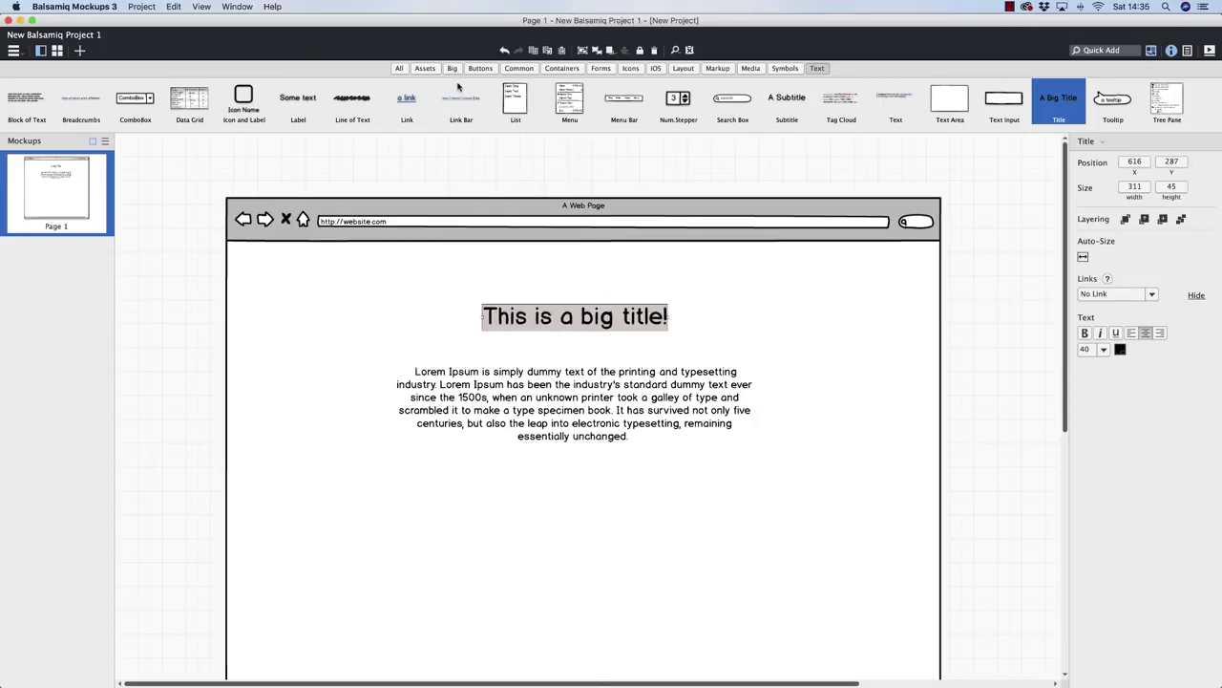
- Add a Button labelled 'Join Now' just below the paragraph
click(472, 69)
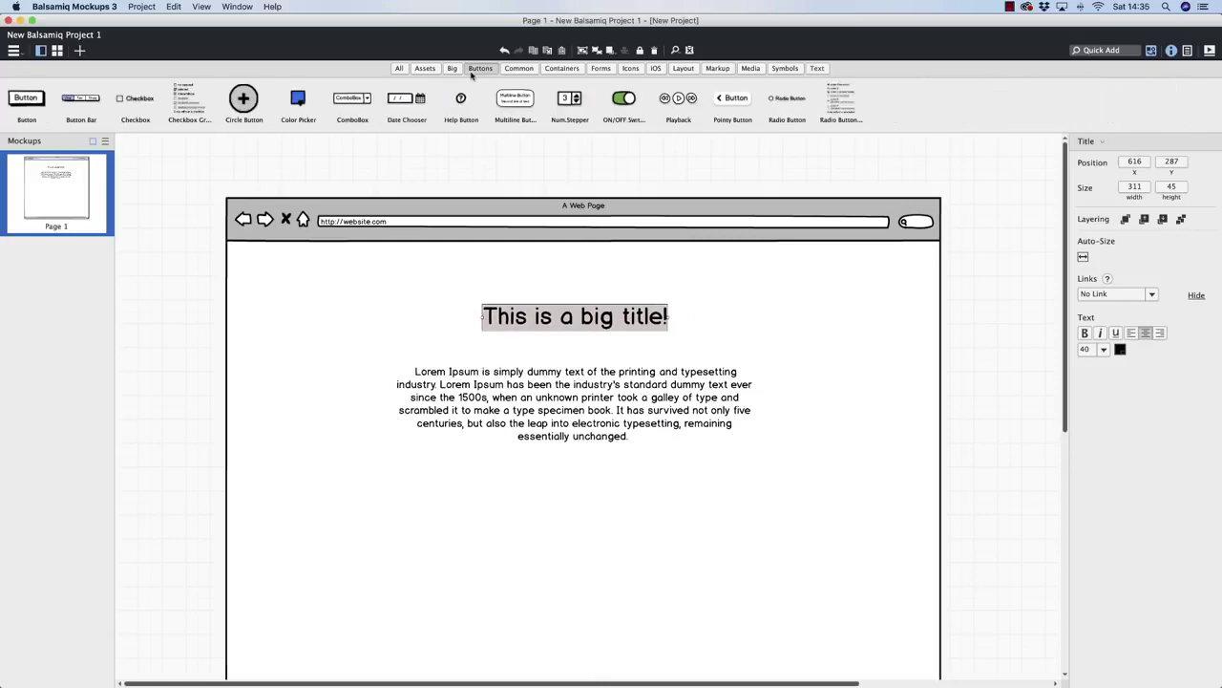
drag(21, 99, 551, 514)
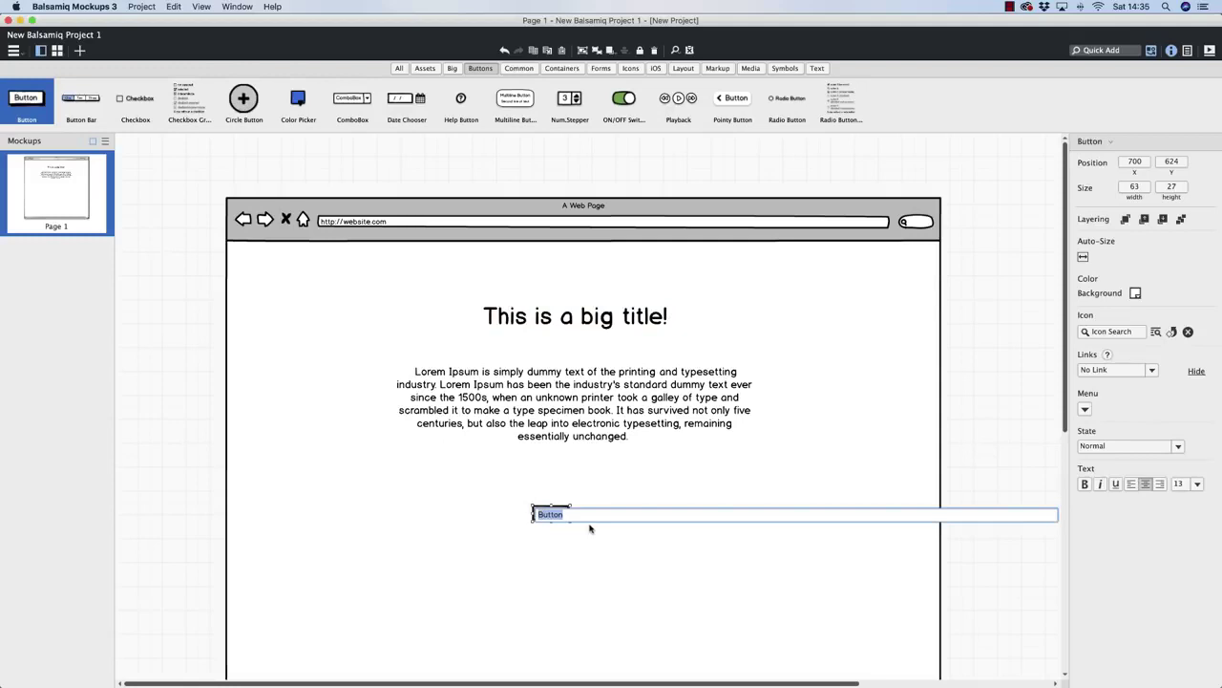
text(Join Now)
click(606, 466)
drag(571, 521, 598, 493)
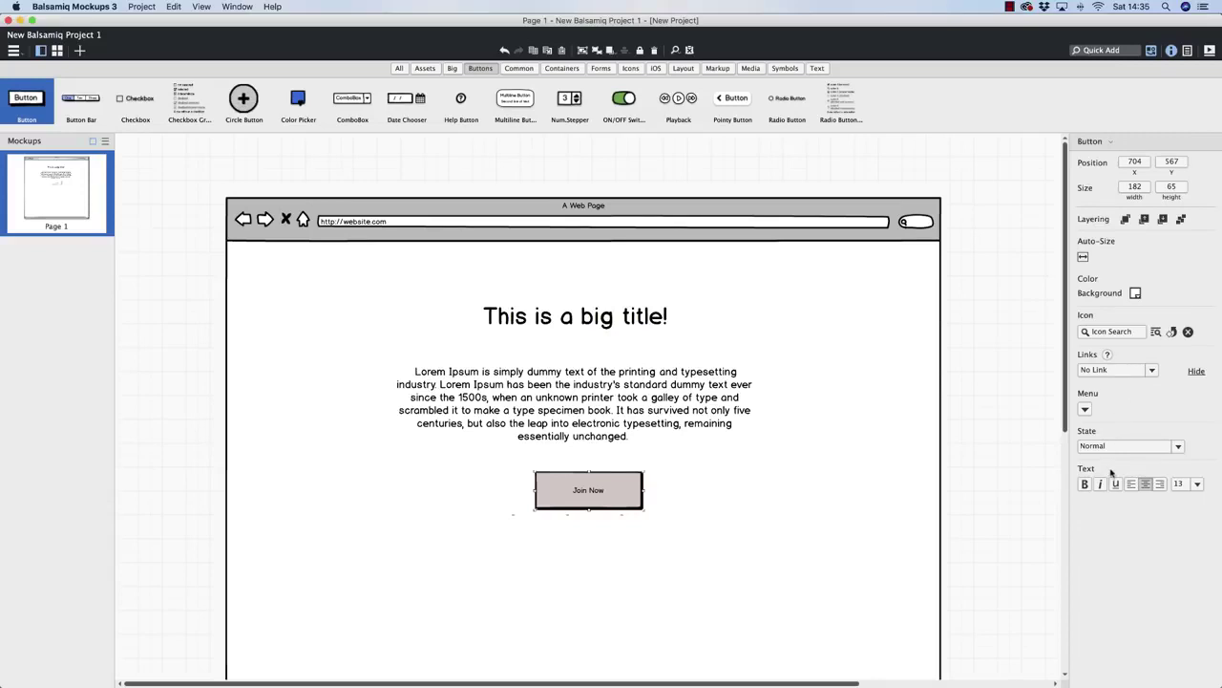
- Keep the button in Normal state and make its label bold at size 24
click(1179, 447)
click(1179, 447)
click(1178, 449)
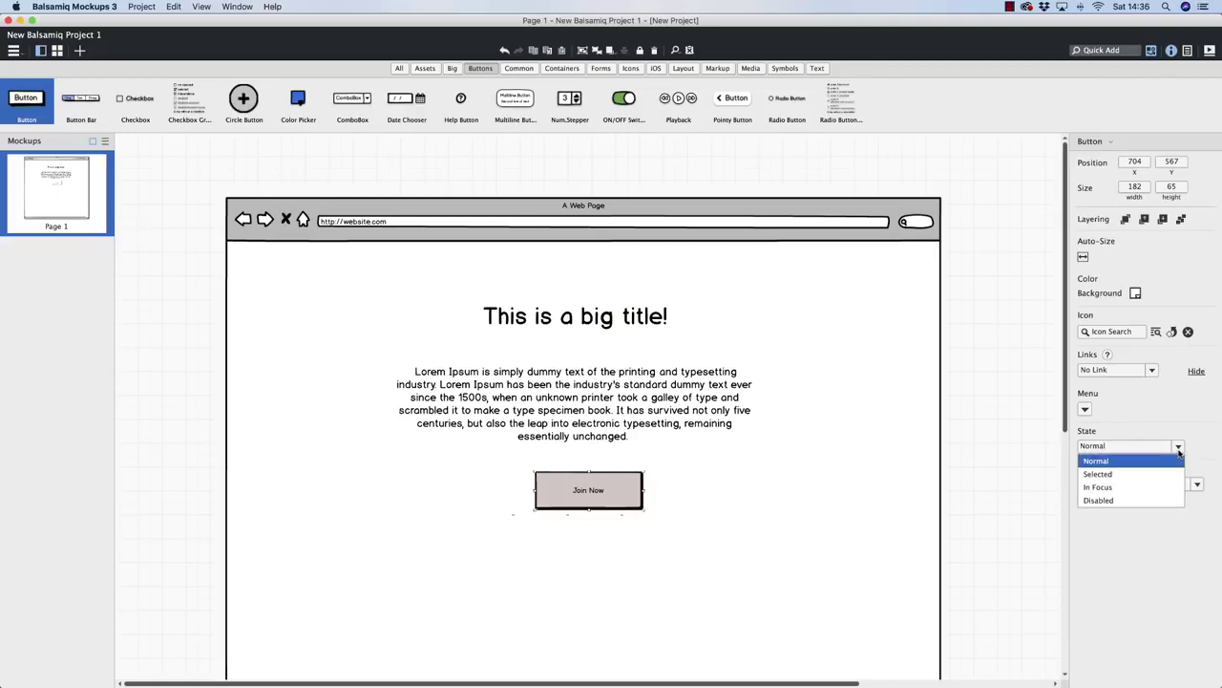
click(1179, 448)
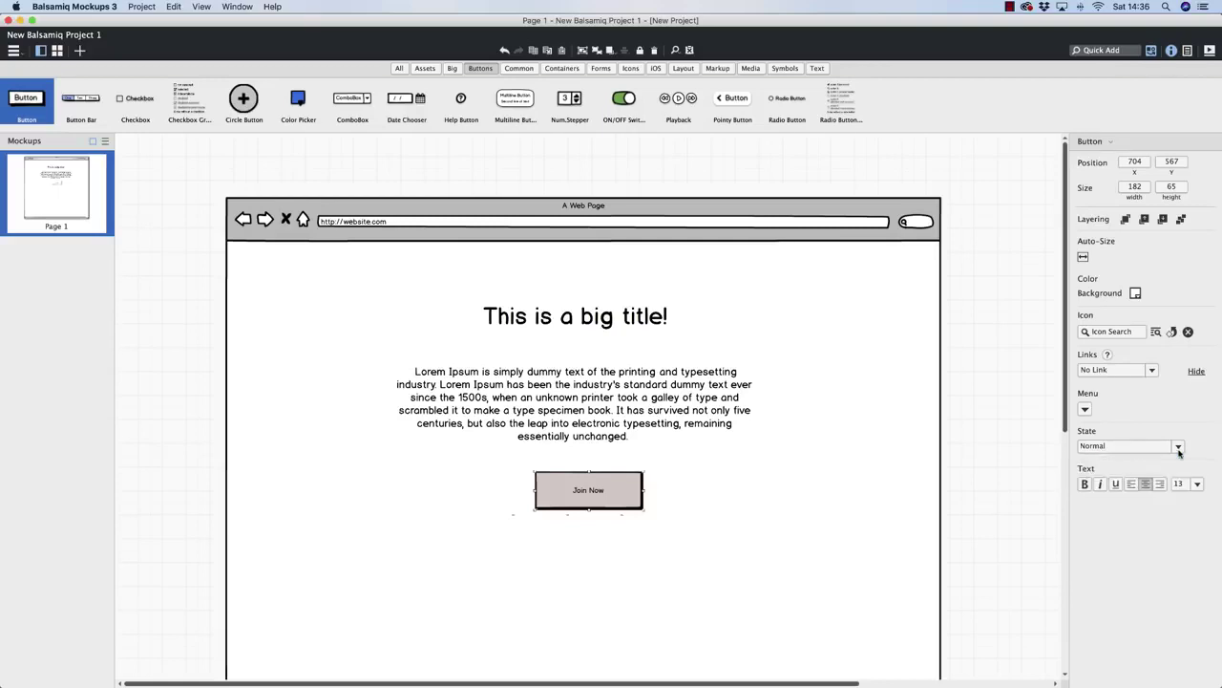
click(1084, 484)
click(1197, 484)
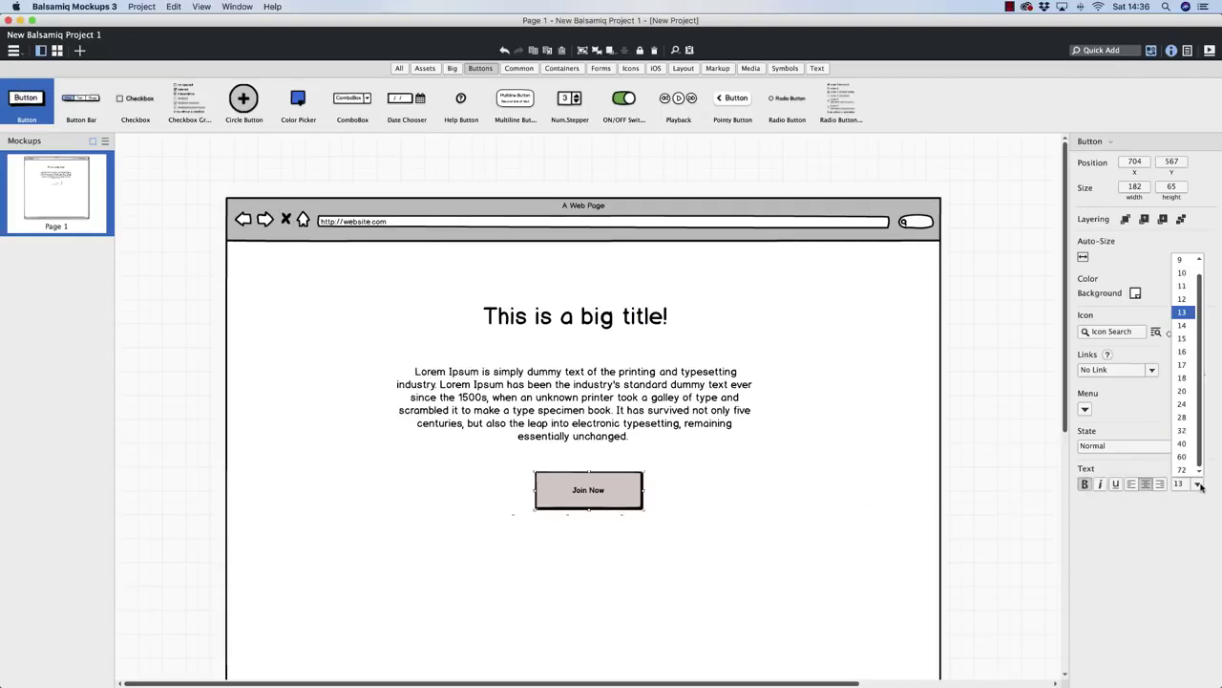
click(1183, 404)
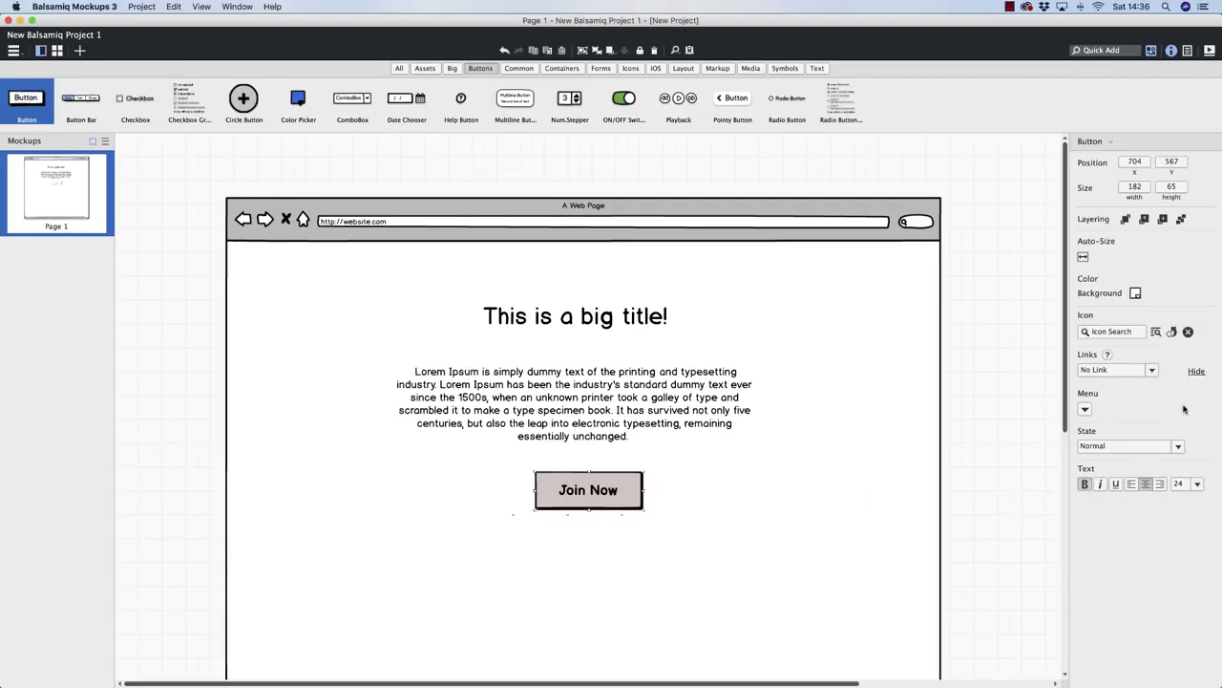
click(791, 463)
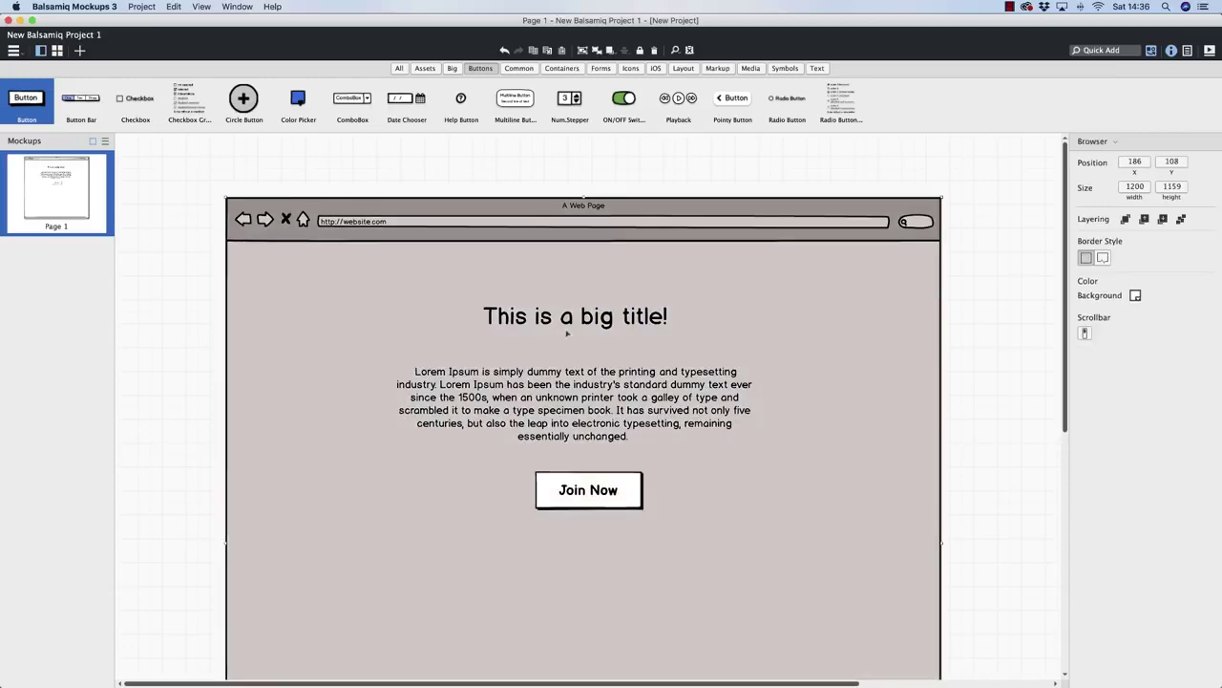
- Add a full-width horizontal rule below the Join Now button
scroll(439, 169, down, 5)
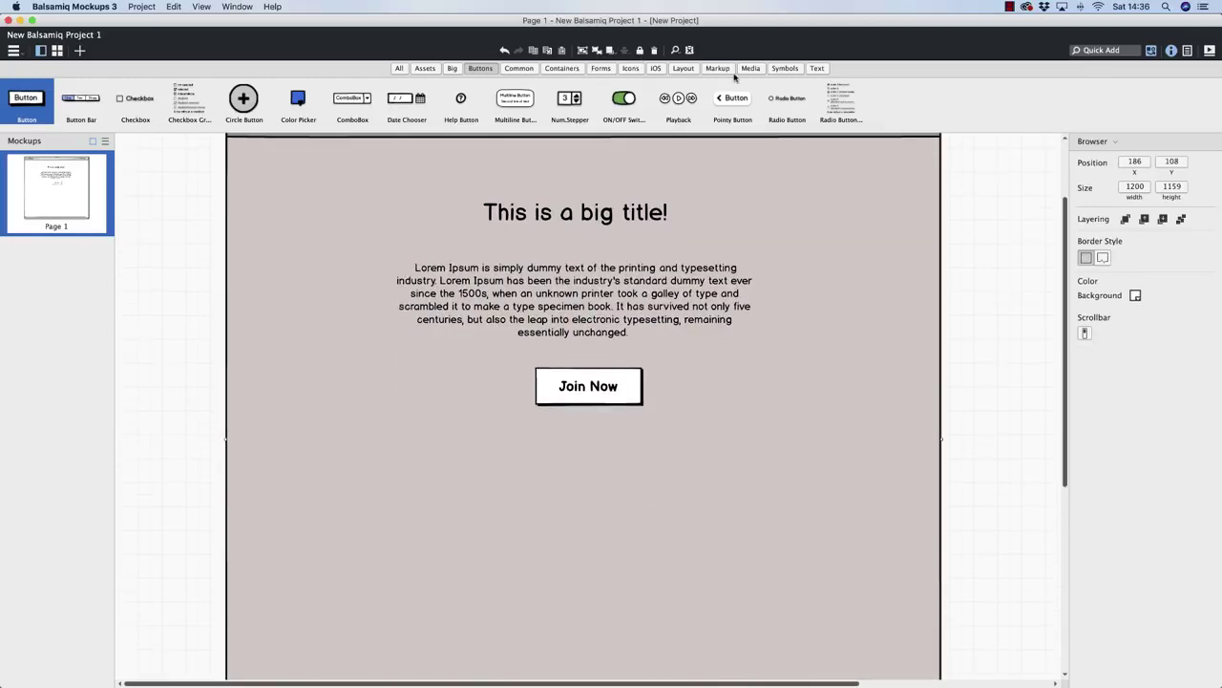
click(682, 68)
drag(204, 109, 945, 438)
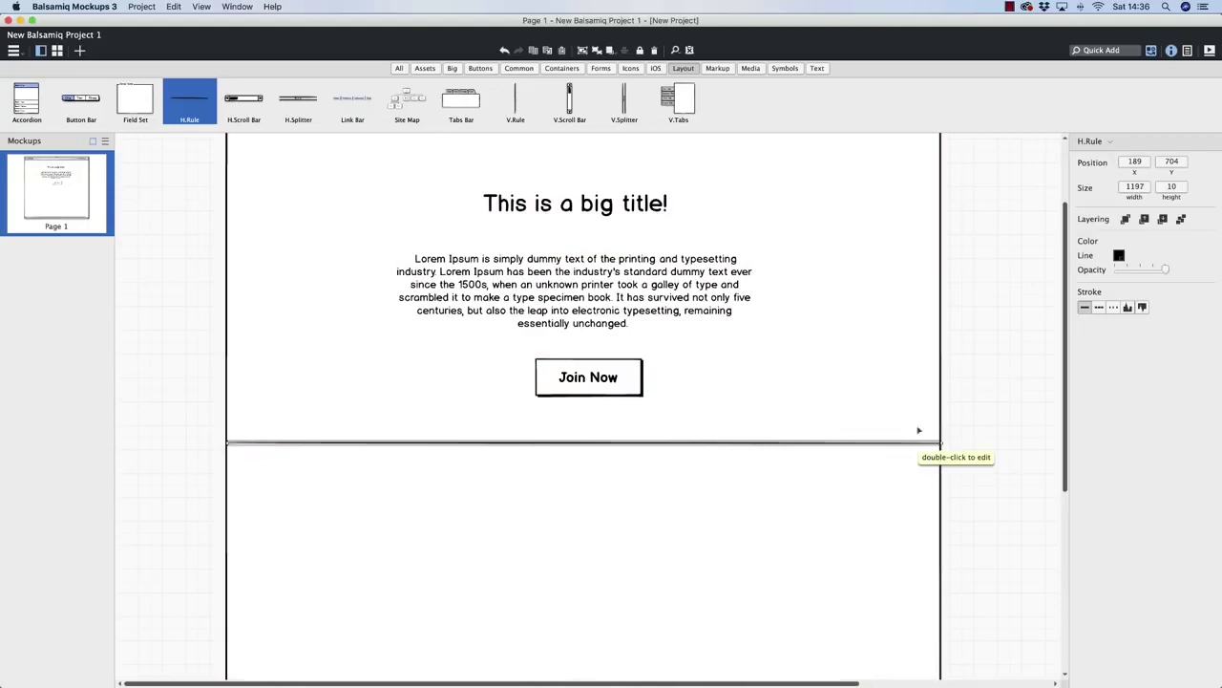
- Stretch the browser frame's bottom edge down to 1495 tall
scroll(509, 312, down, 3)
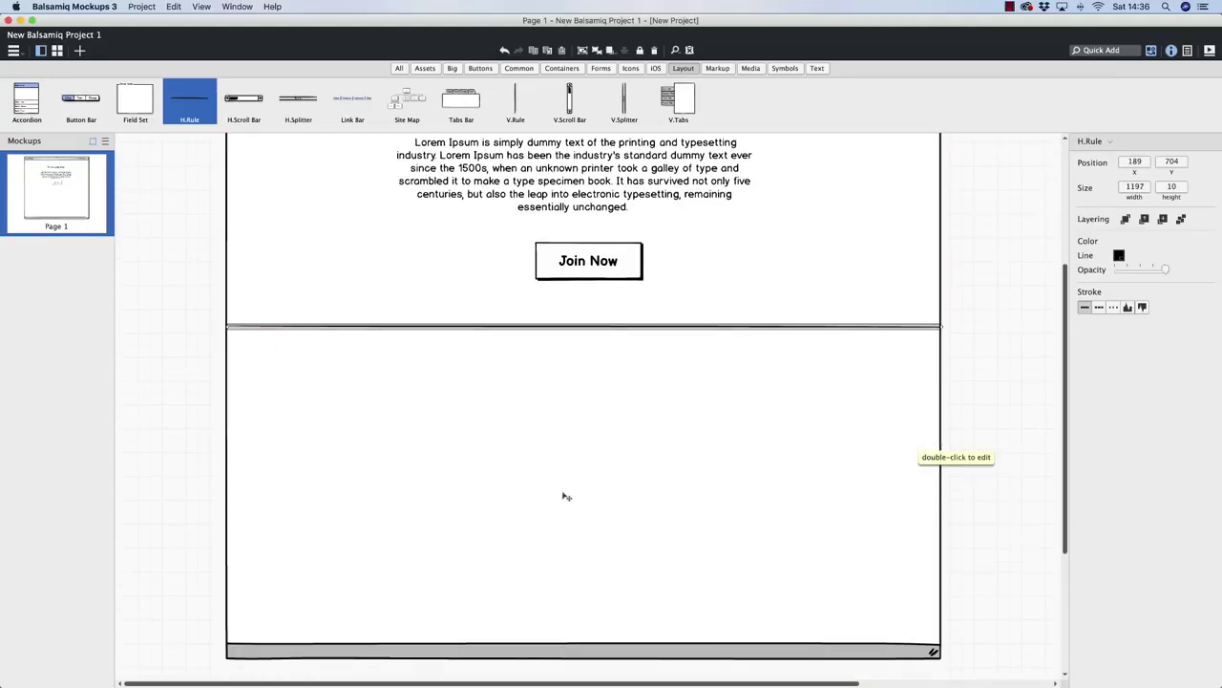
scroll(565, 449, down, 5)
click(564, 423)
drag(584, 442, 595, 649)
scroll(555, 382, up, 3)
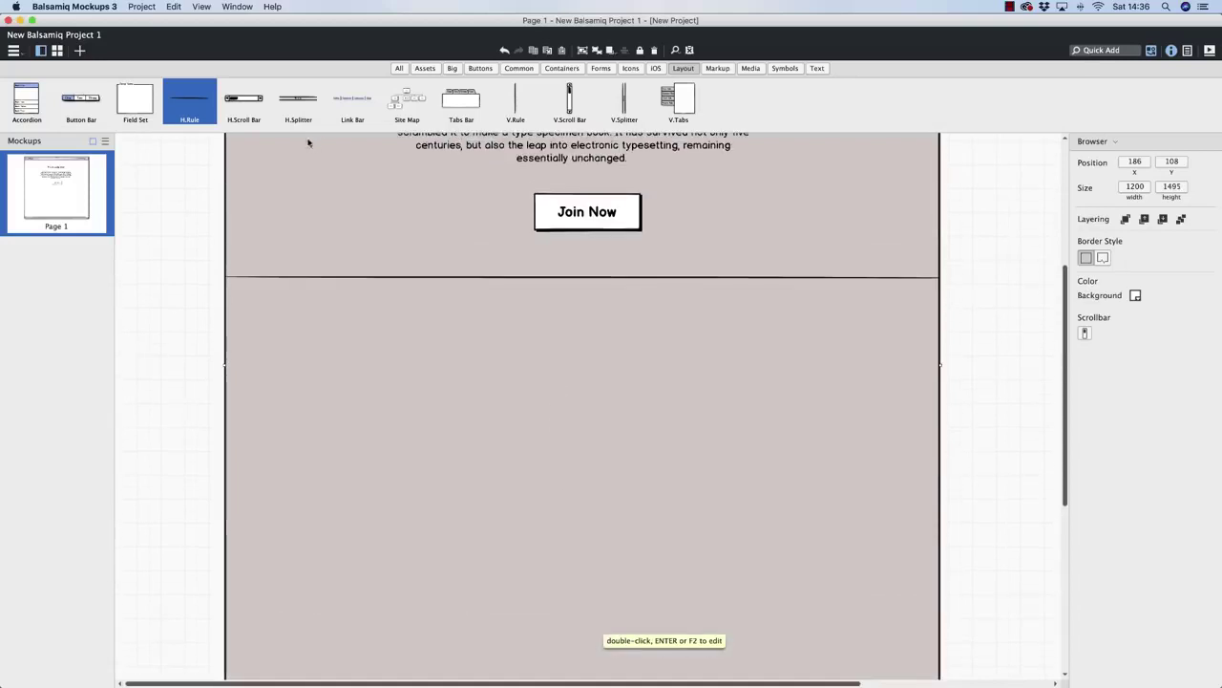
click(481, 69)
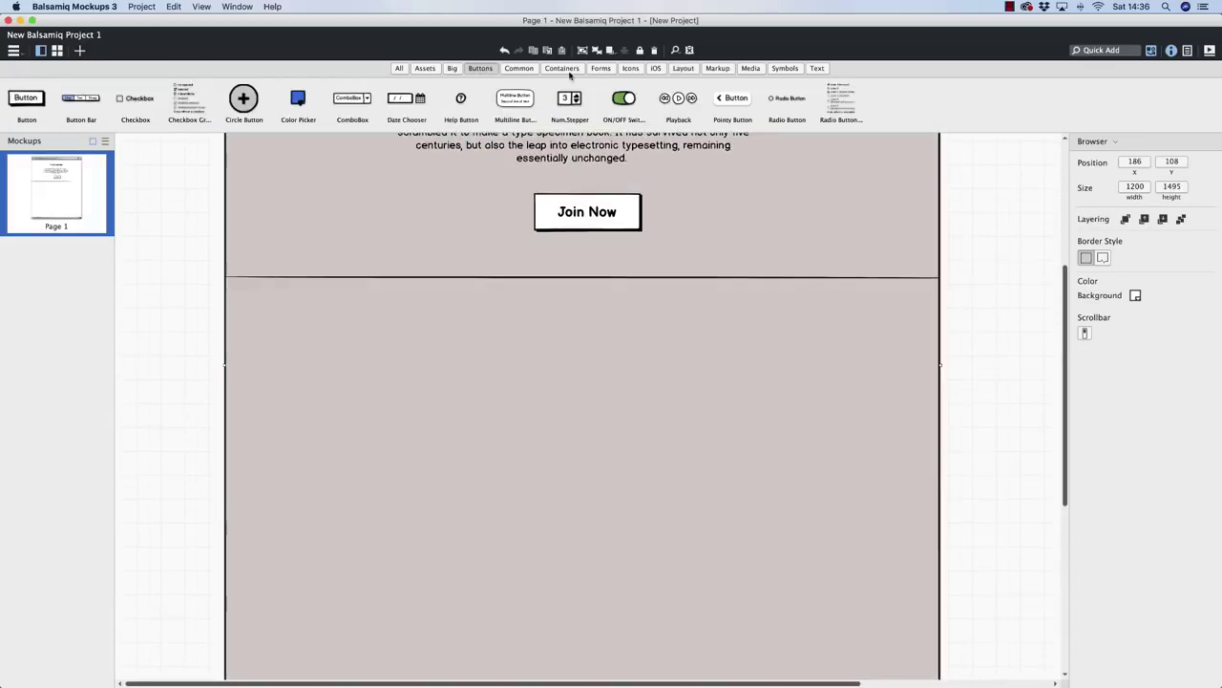
- Copy the paragraph below the rule, delete its 'It has survived' sentence, and size it 323×203
drag(596, 163, 496, 451)
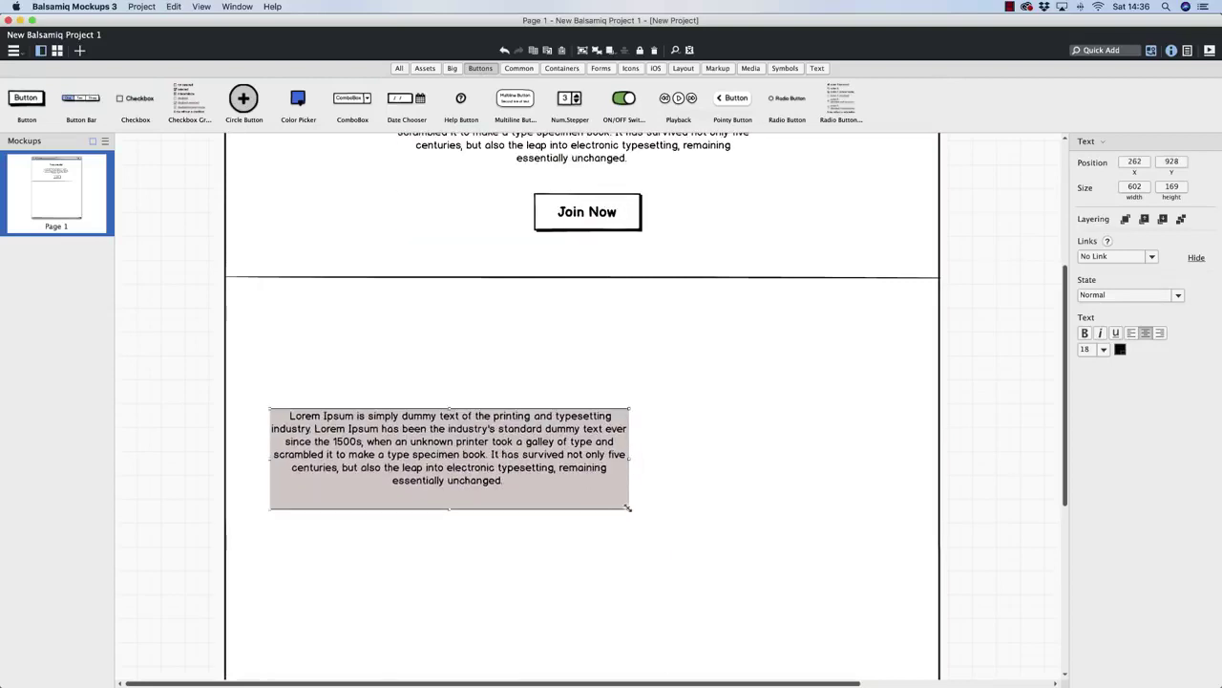
drag(628, 507, 498, 528)
double_click(468, 487)
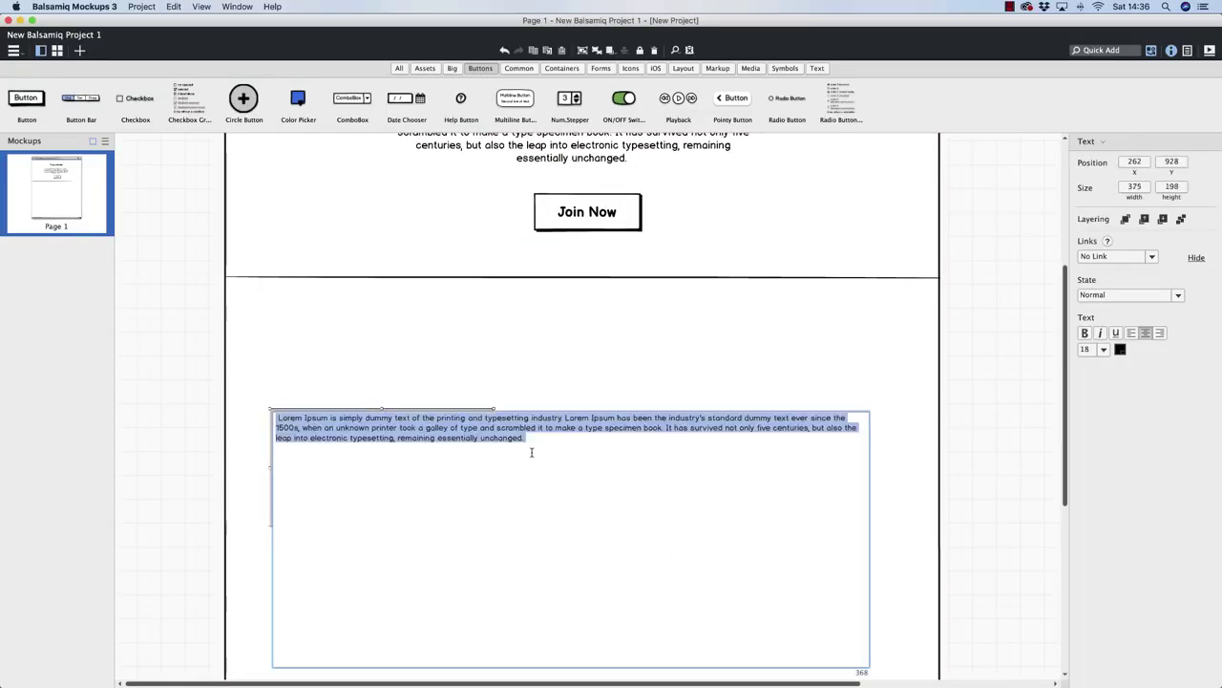
click(563, 443)
drag(556, 440, 664, 427)
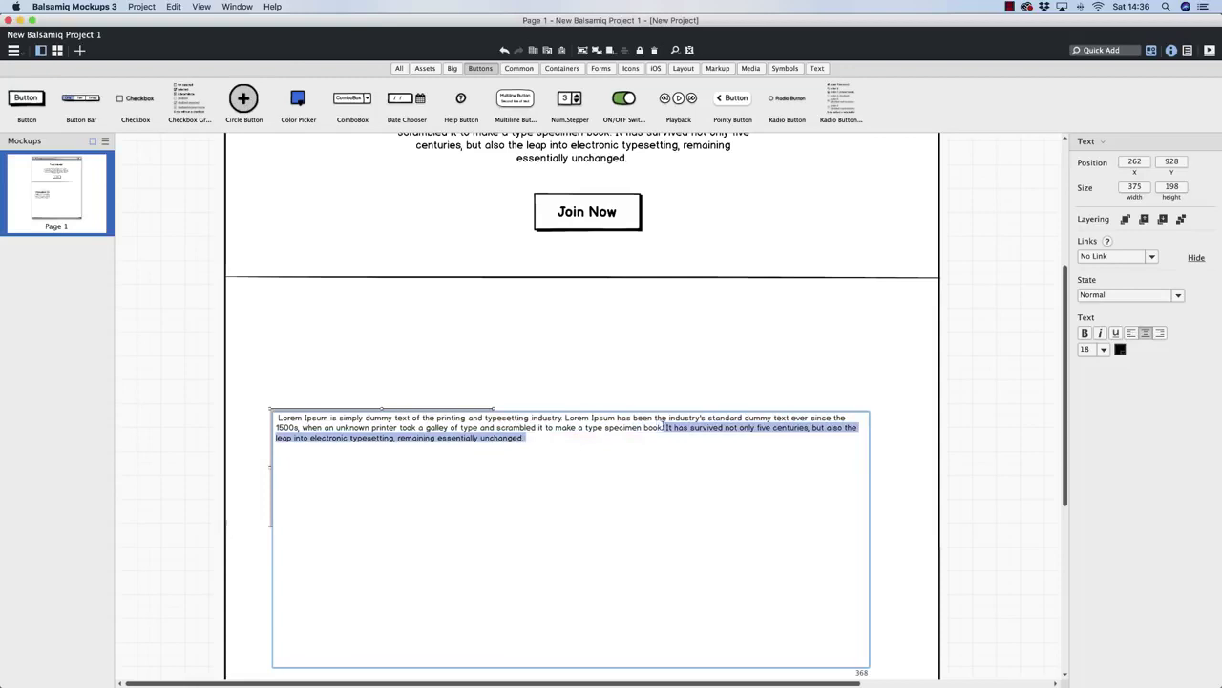
key(BackSpace)
click(659, 325)
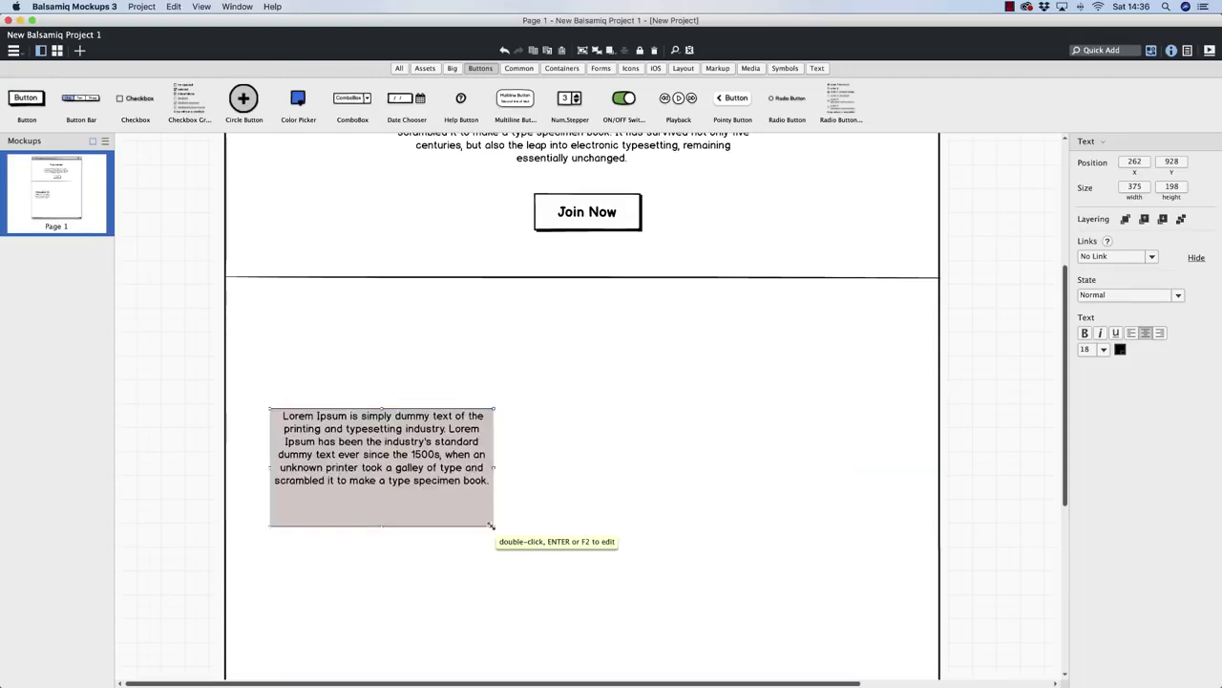
drag(488, 524, 463, 527)
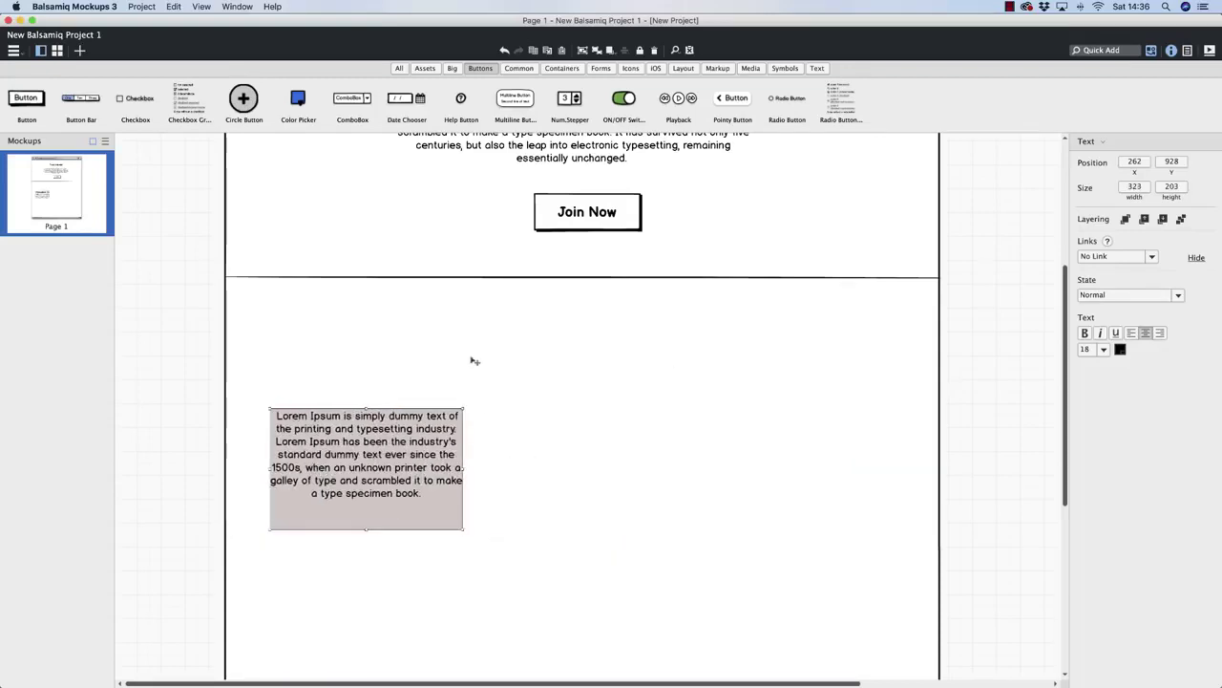
- Duplicate the block into three side-by-side columns, shift them left and top-align them
click(465, 369)
click(393, 476)
key(super+d)
drag(394, 477, 800, 441)
key(super+d)
shift+click(608, 458)
shift+click(367, 458)
drag(367, 459, 347, 464)
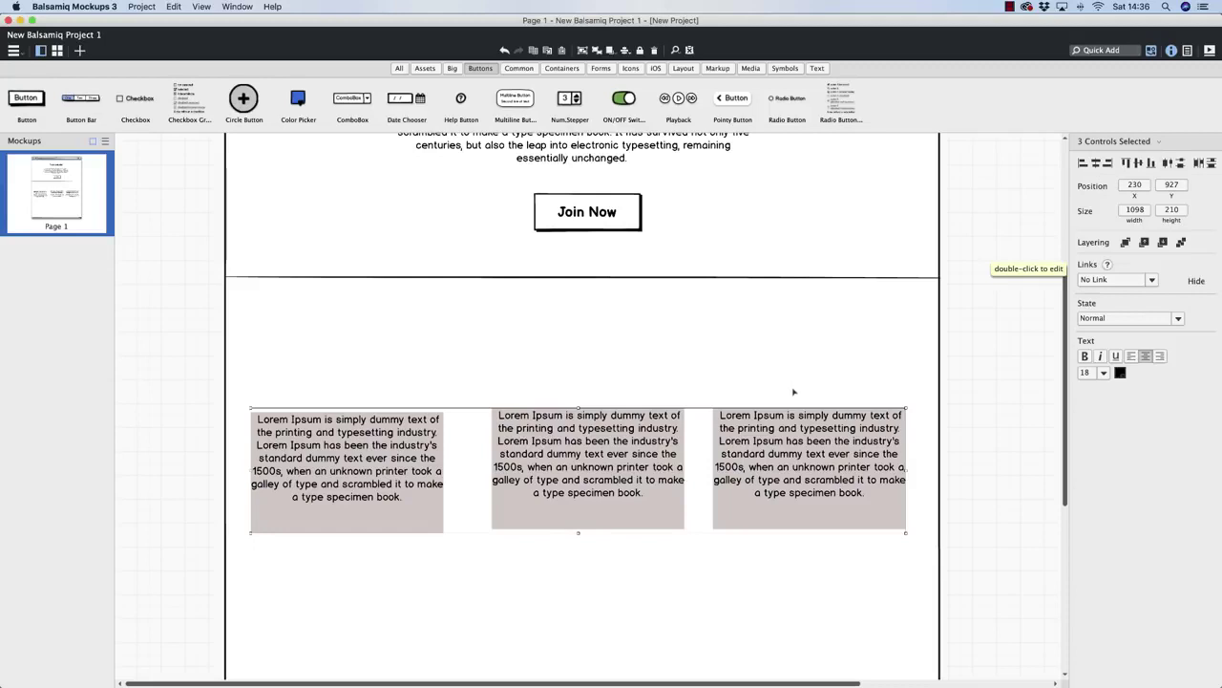
click(1127, 163)
click(597, 355)
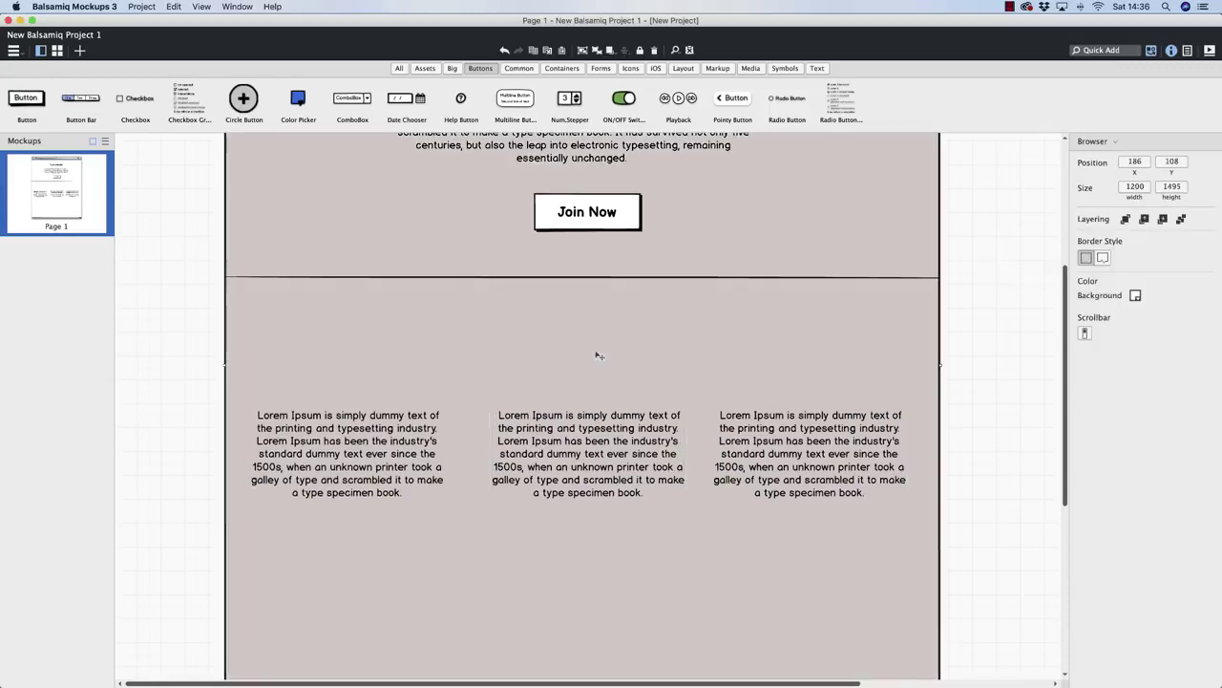
click(769, 447)
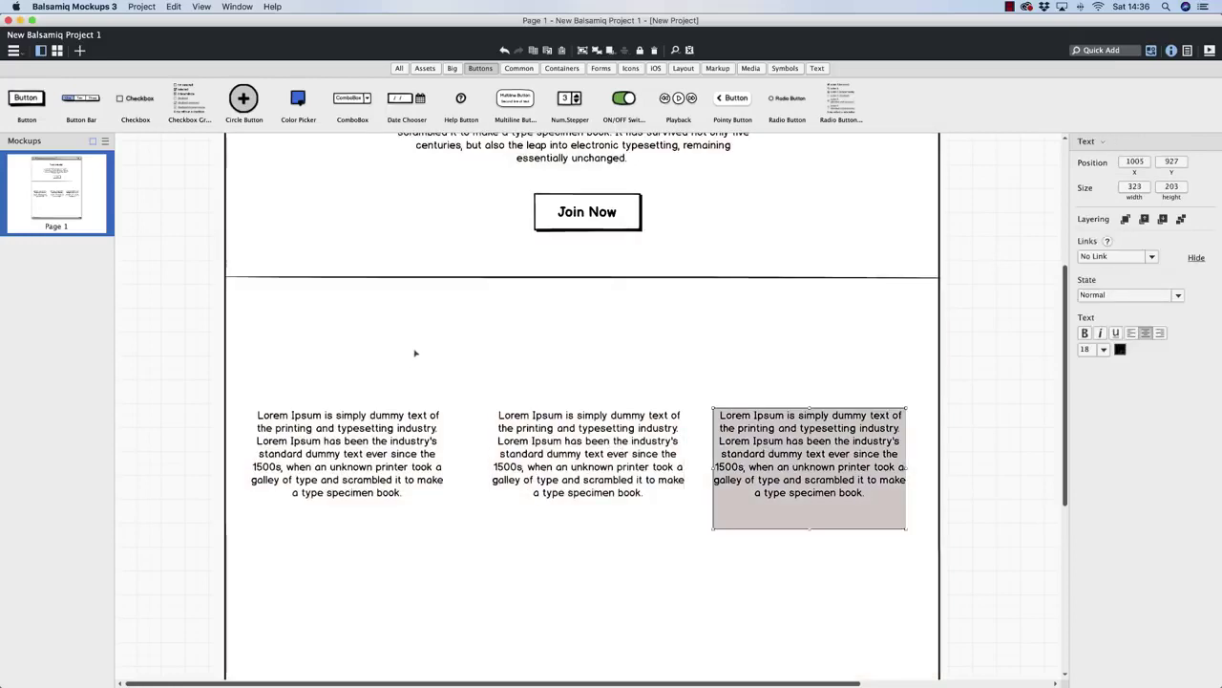
click(559, 70)
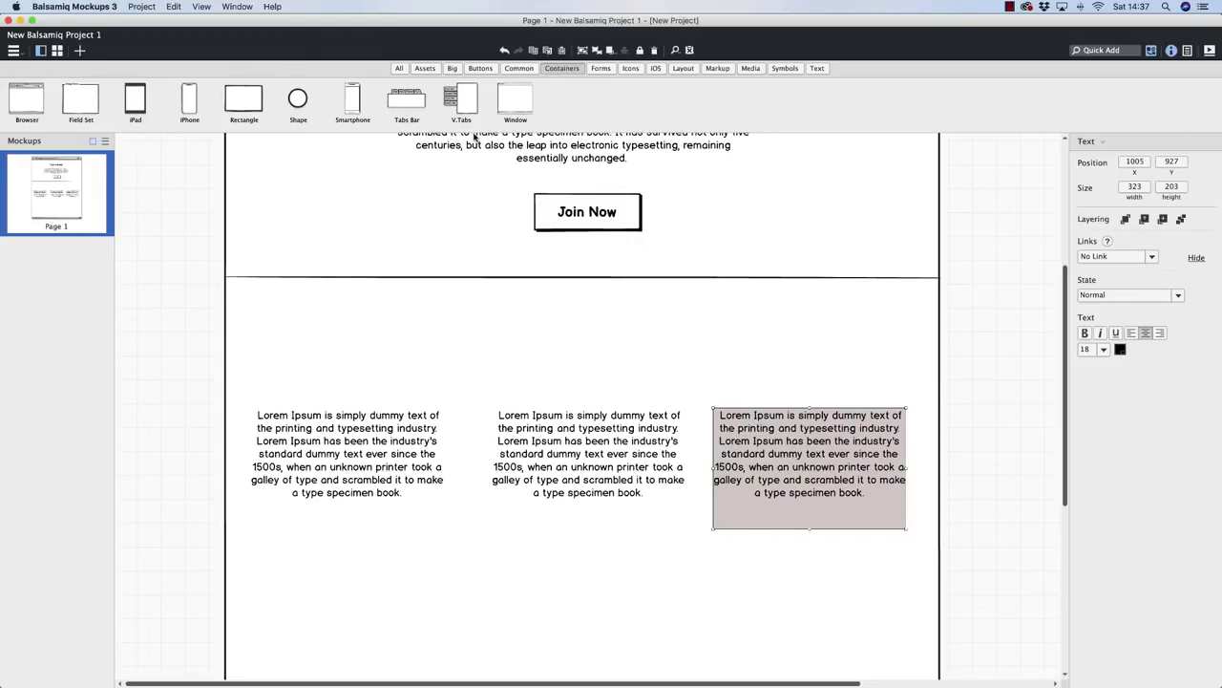
- Add a circle Shape from Containers, enlarge it, and position it above a text column
drag(298, 99, 385, 339)
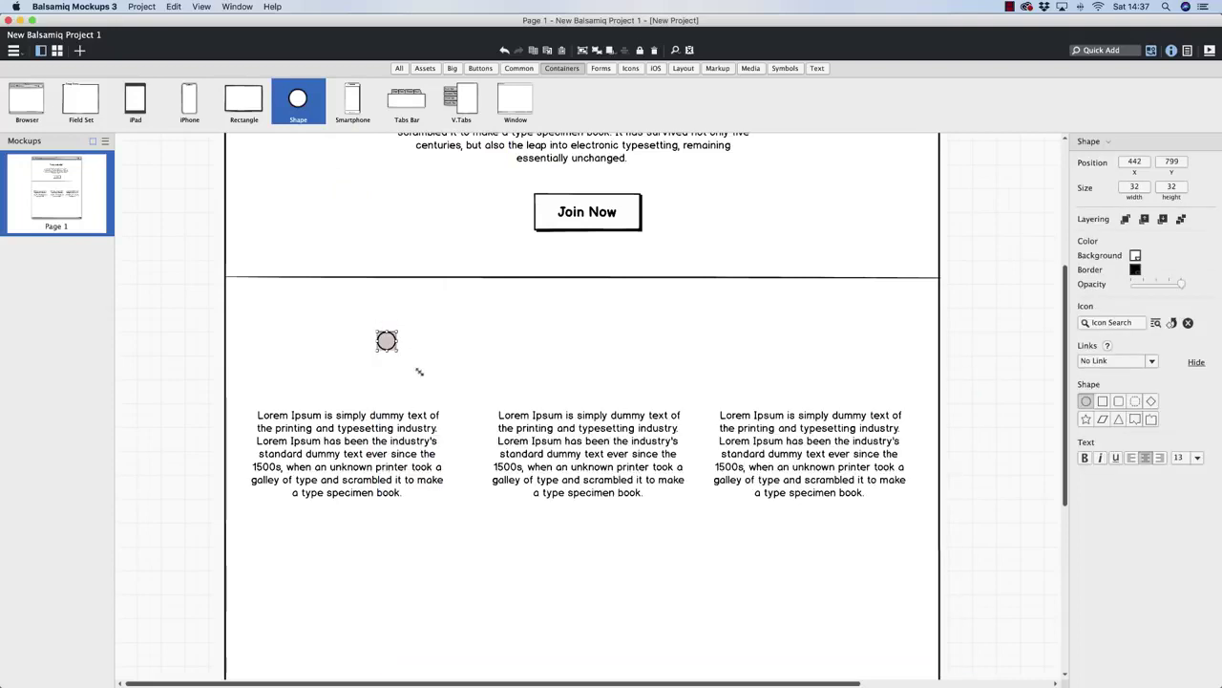
drag(430, 378, 445, 404)
drag(410, 363, 818, 355)
click(1128, 322)
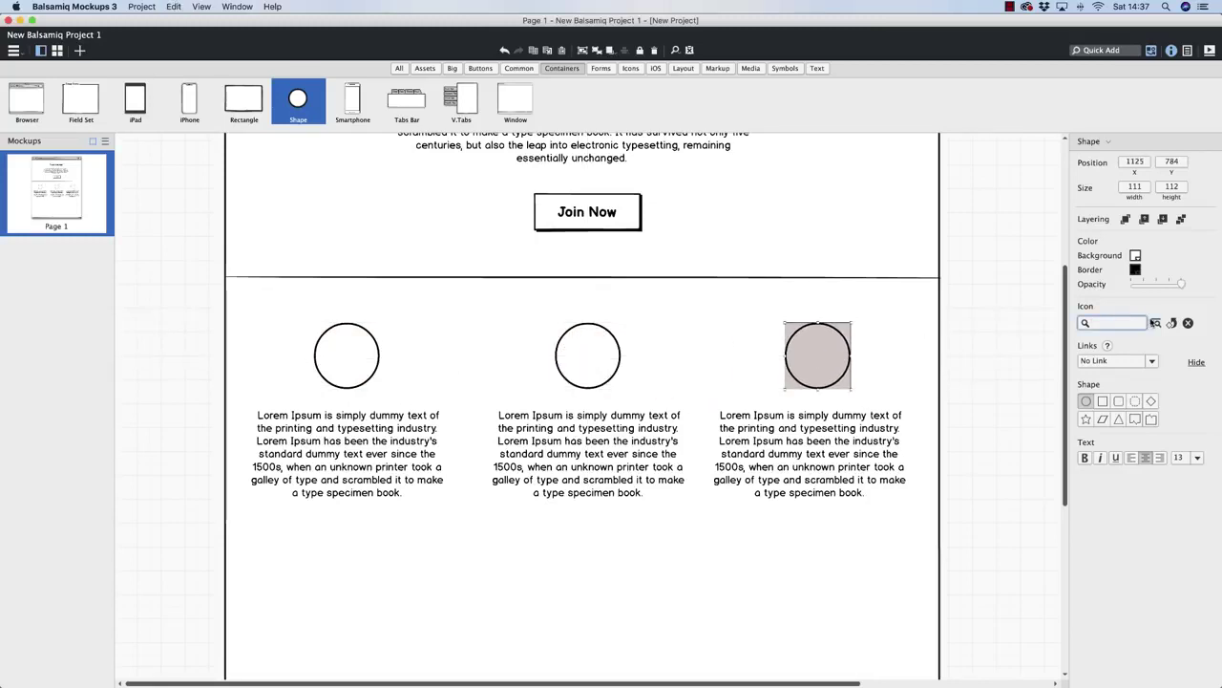
- Put an enlarged Male figure icon into the right-hand circle
click(1156, 322)
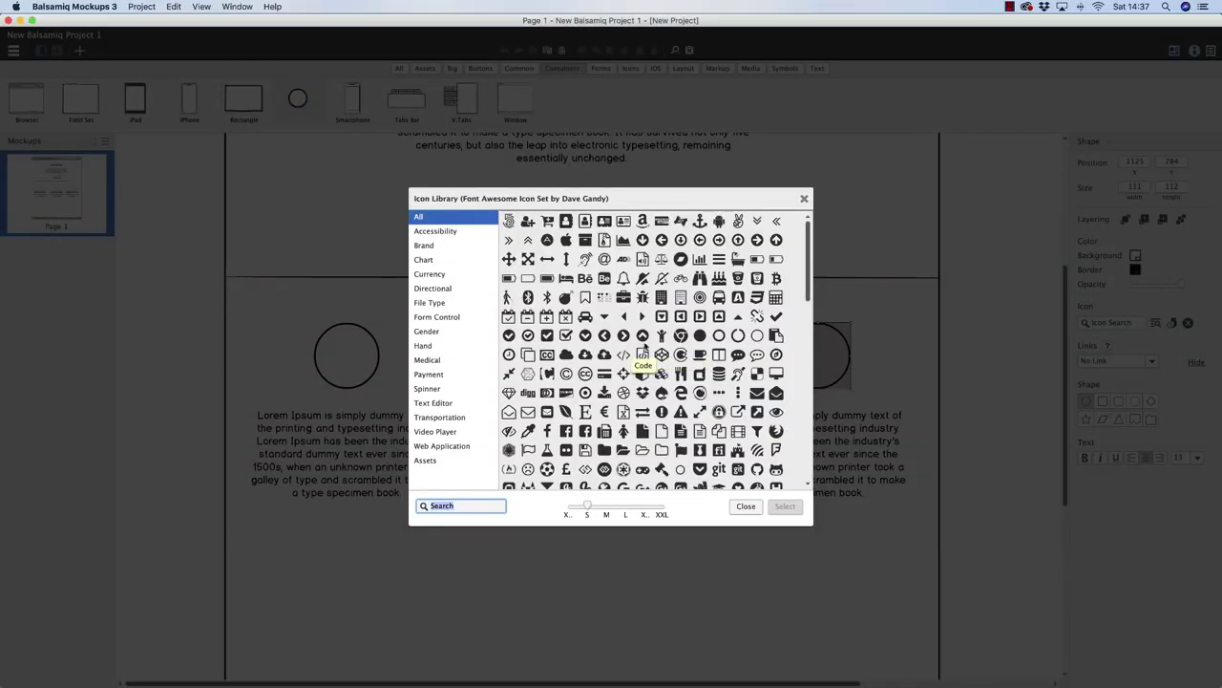
drag(810, 250, 810, 308)
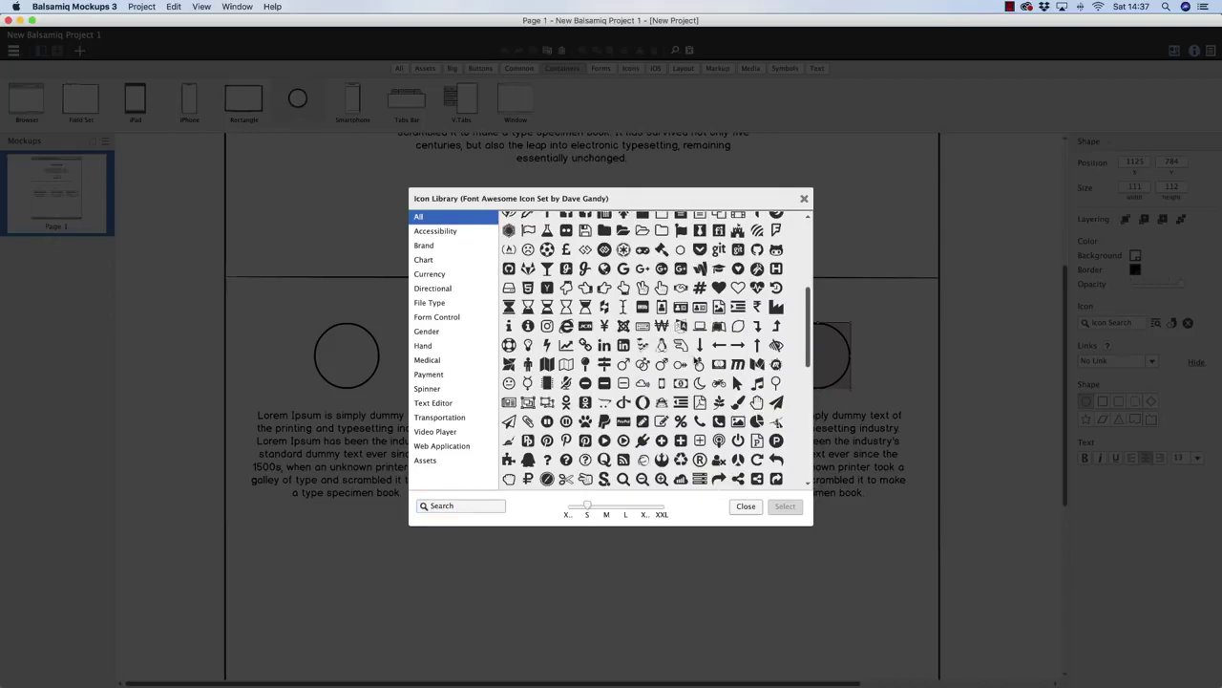
scroll(622, 383, up, 1)
click(528, 374)
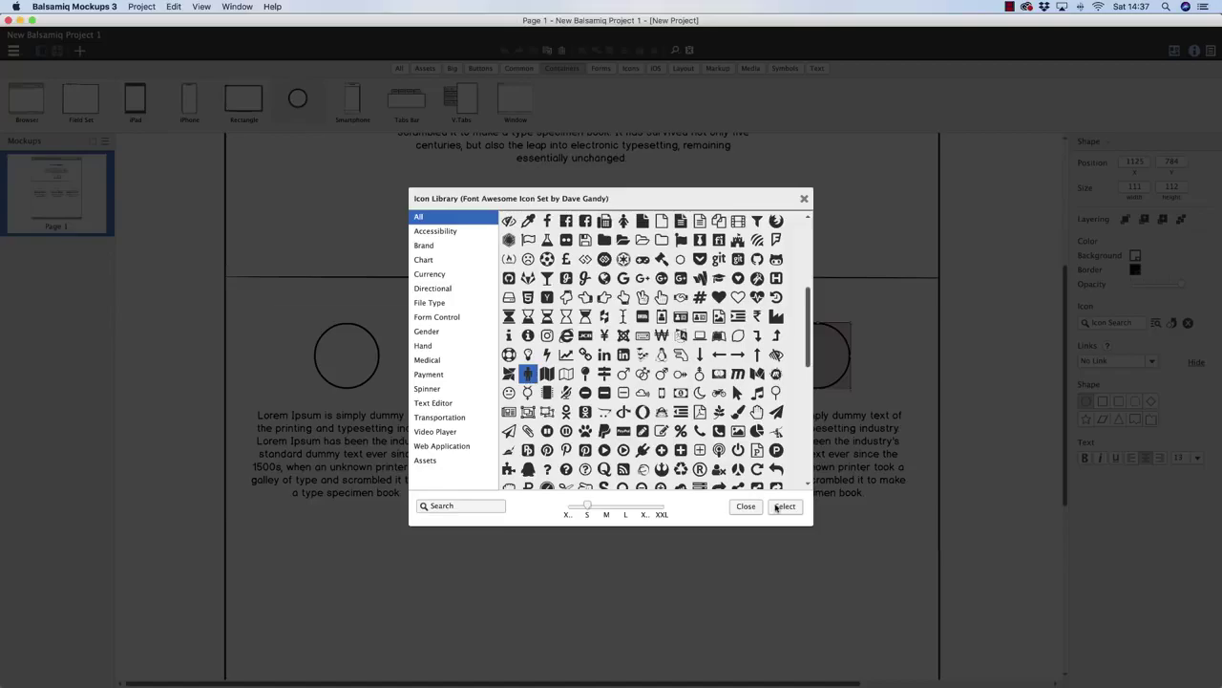
click(782, 507)
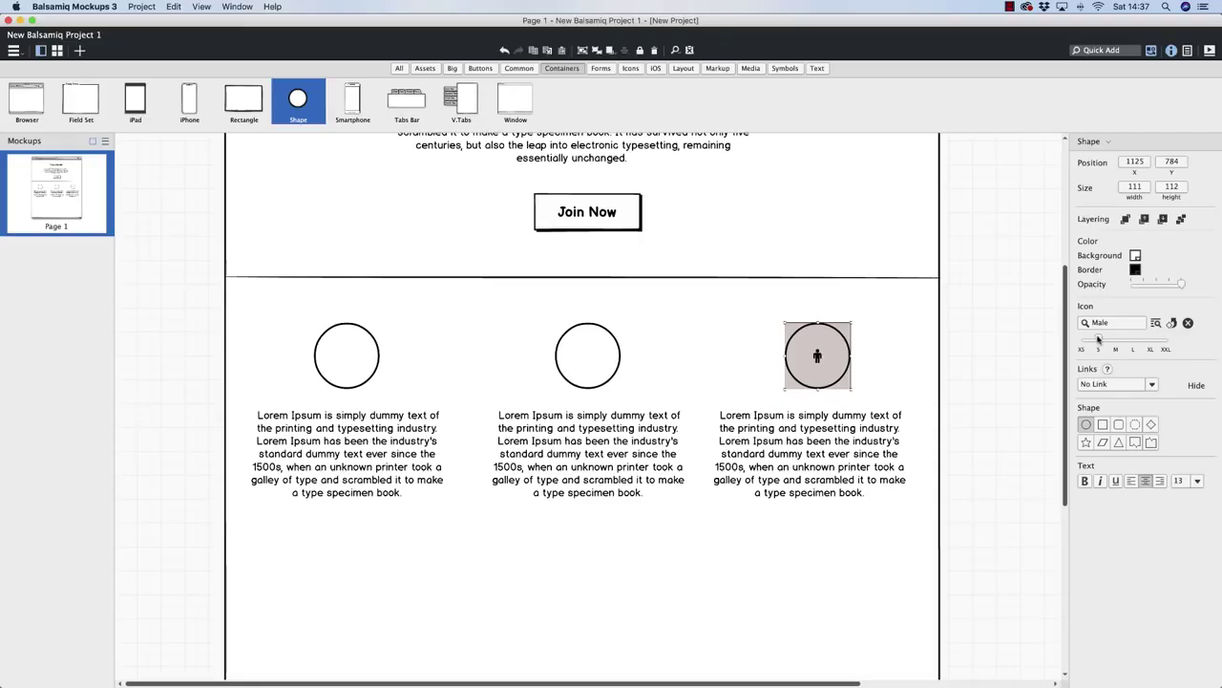
drag(1098, 340, 1133, 340)
- Put an enlarged Diamond icon into the middle circle
click(571, 369)
click(1156, 324)
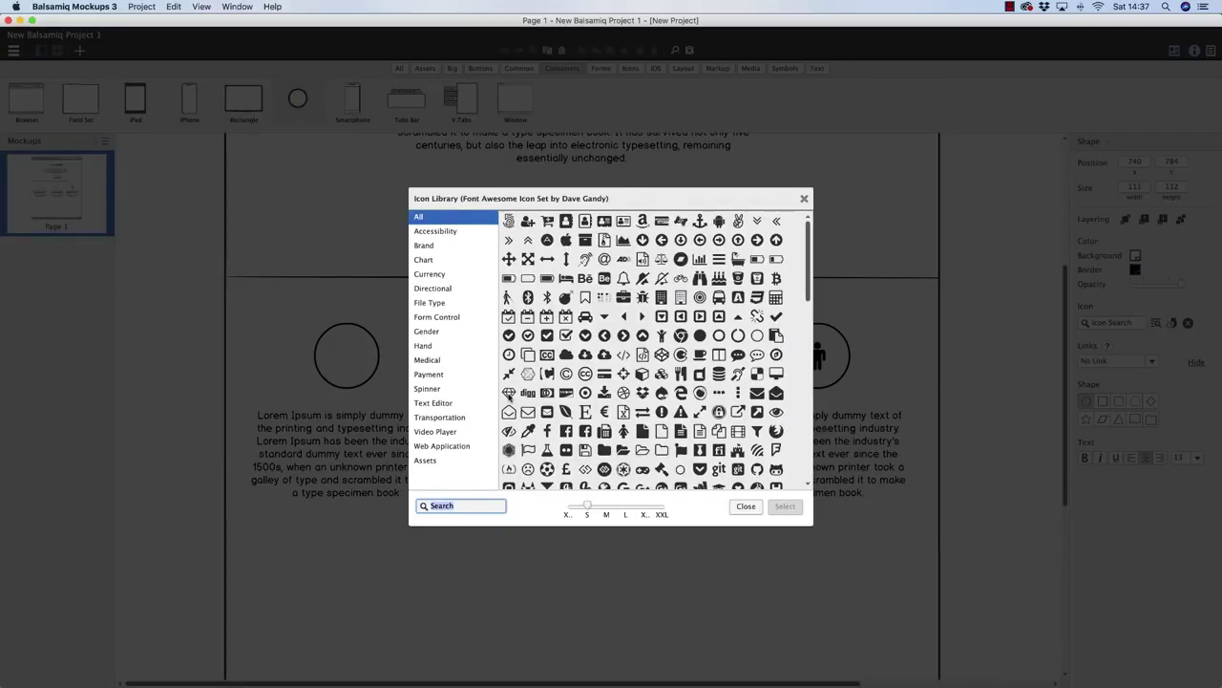
click(508, 392)
click(785, 507)
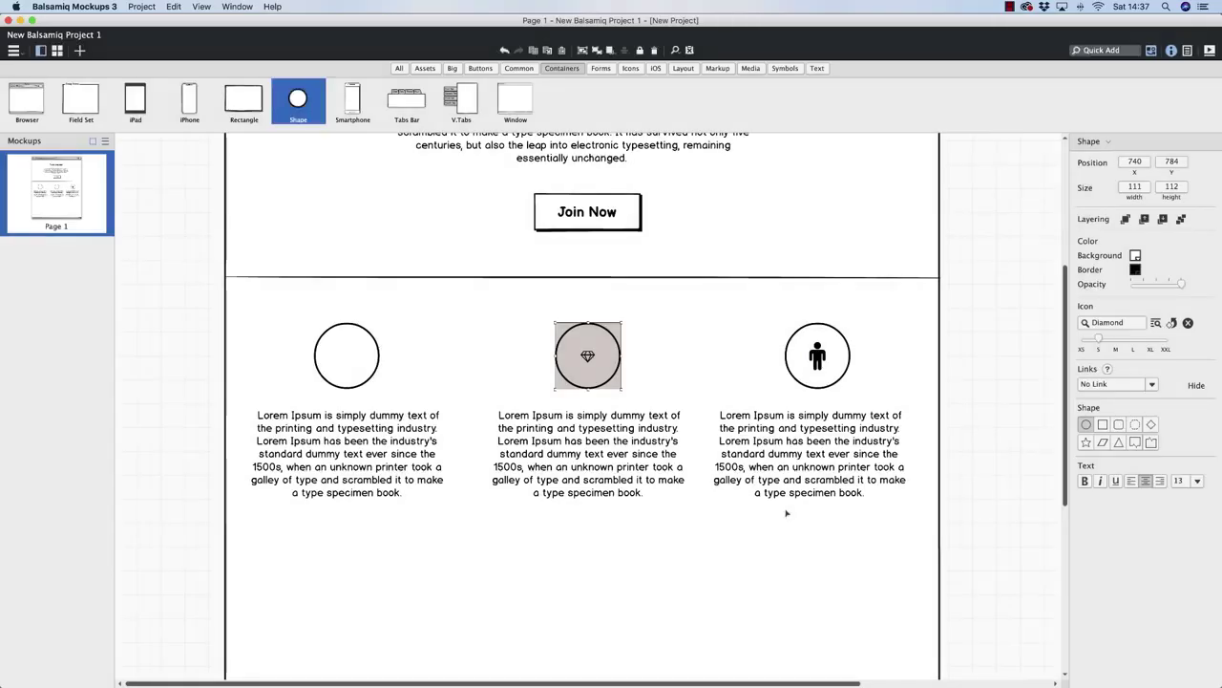
drag(1098, 339, 1149, 340)
click(353, 359)
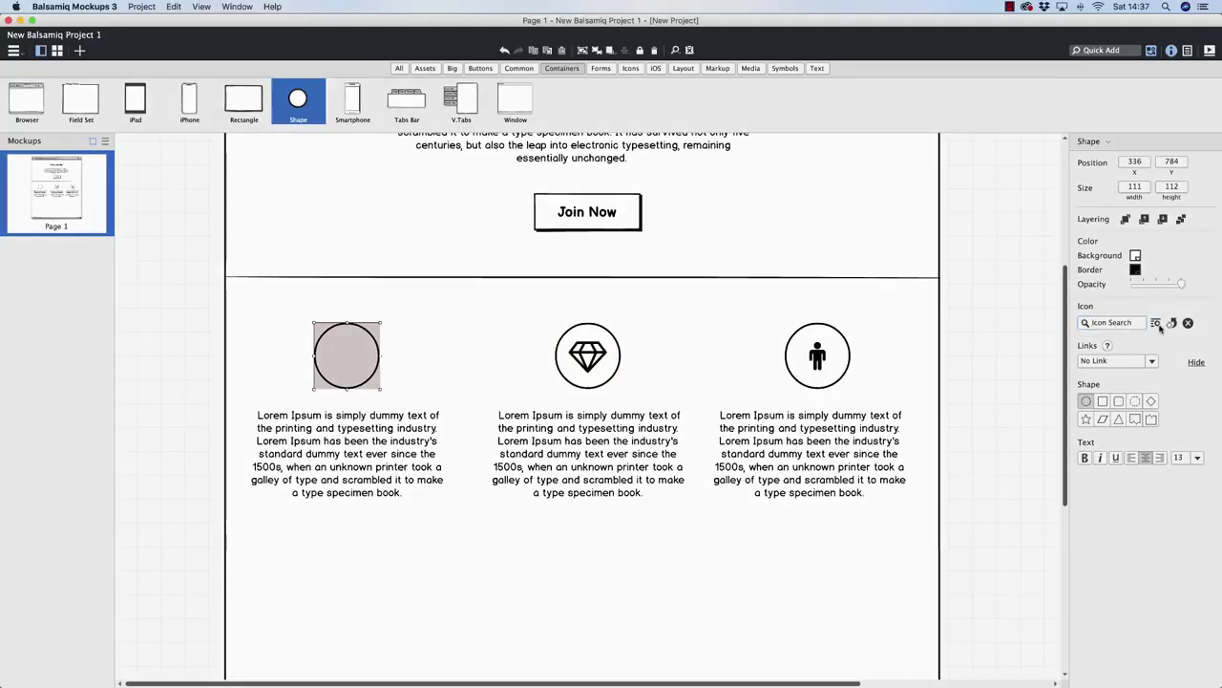
- Put a Star icon enlarged to 48x48 into the left circle
click(1156, 323)
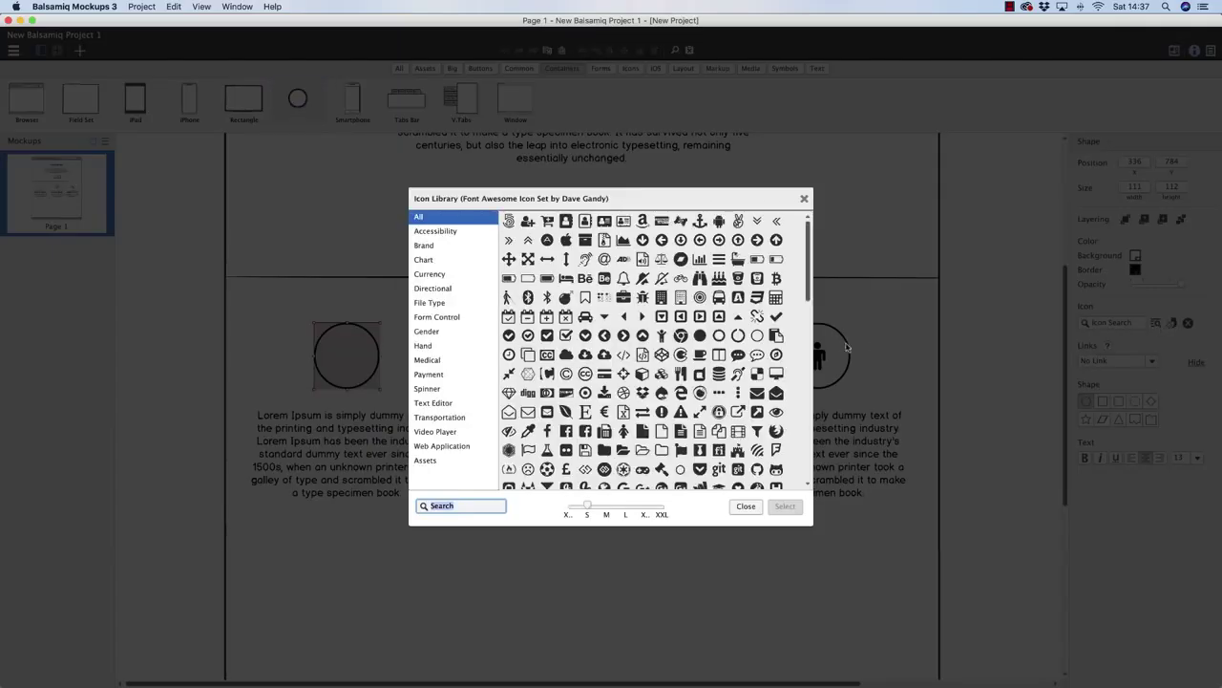
drag(809, 277, 824, 380)
click(700, 375)
click(785, 506)
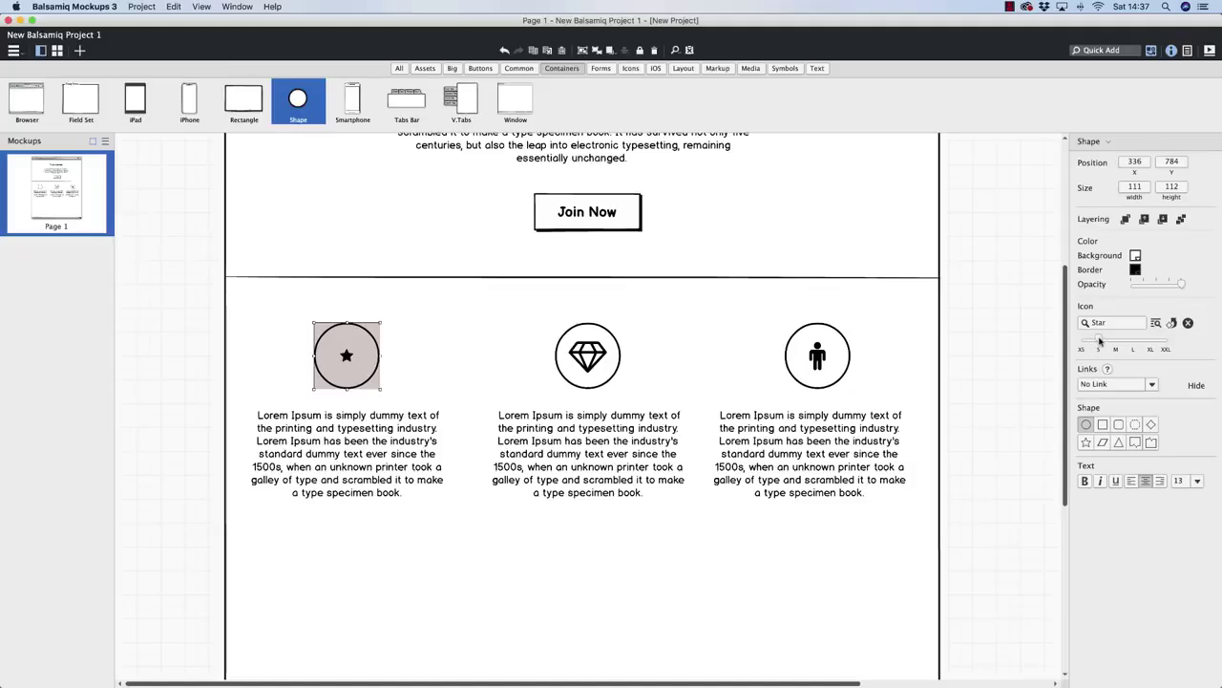
drag(1099, 341, 1134, 343)
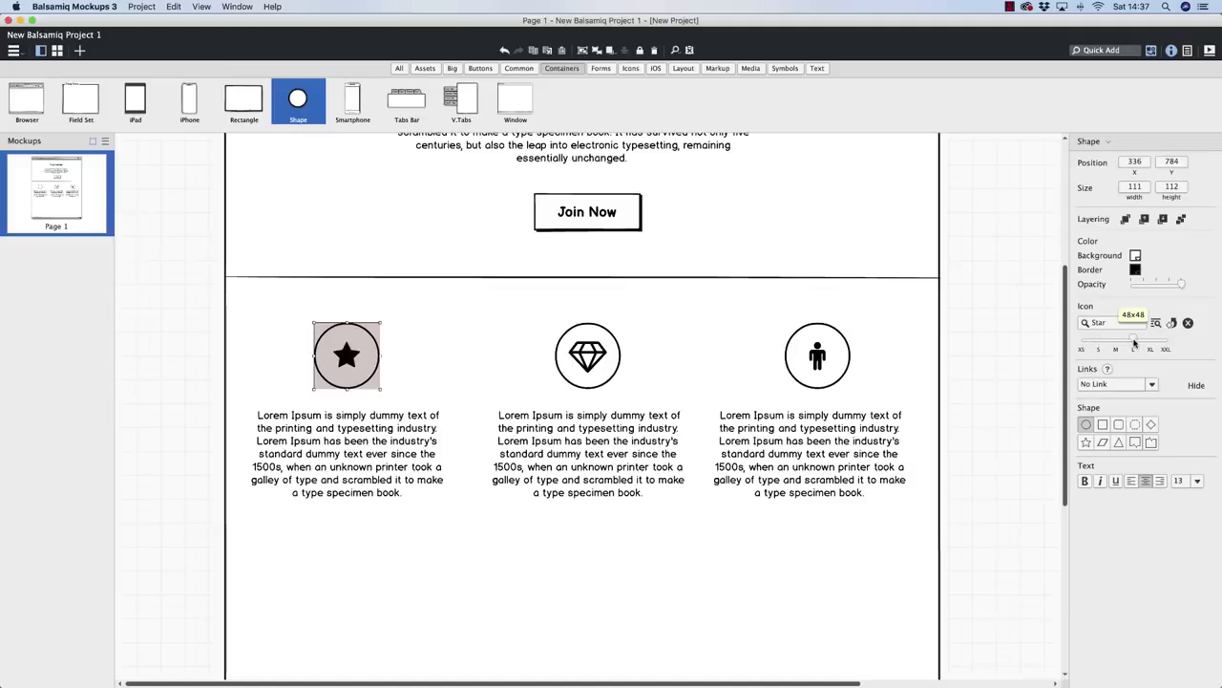
click(701, 282)
- Drag the divider, big title, paragraph and Join Now button below the three icon columns
drag(701, 286, 695, 540)
scroll(634, 310, up, 3)
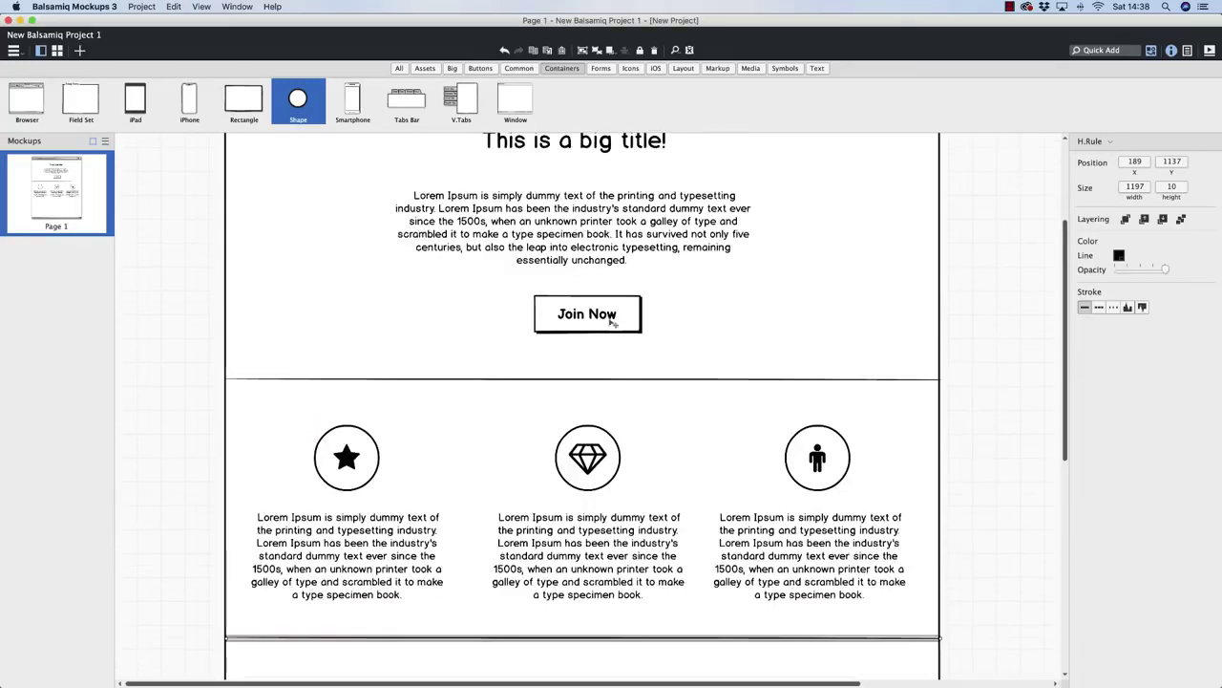
click(587, 315)
shift+click(573, 234)
shift+click(573, 142)
drag(573, 142, 611, 635)
scroll(630, 242, down, 5)
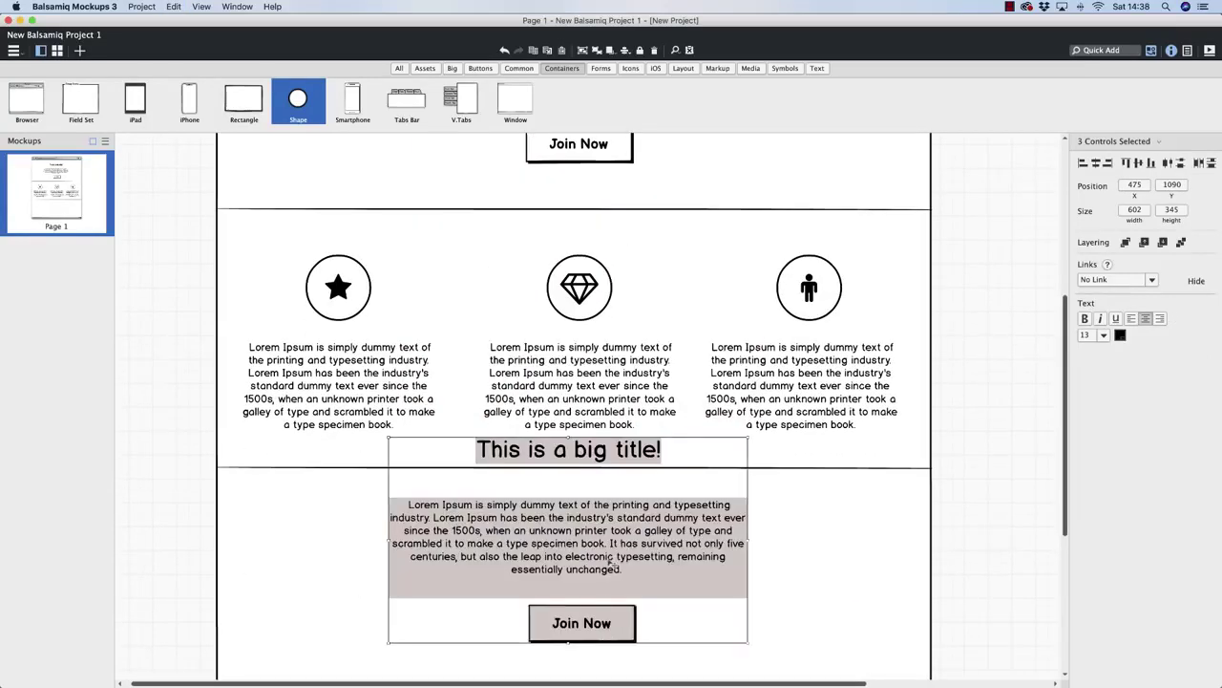
scroll(613, 564, down, 5)
drag(584, 379, 587, 476)
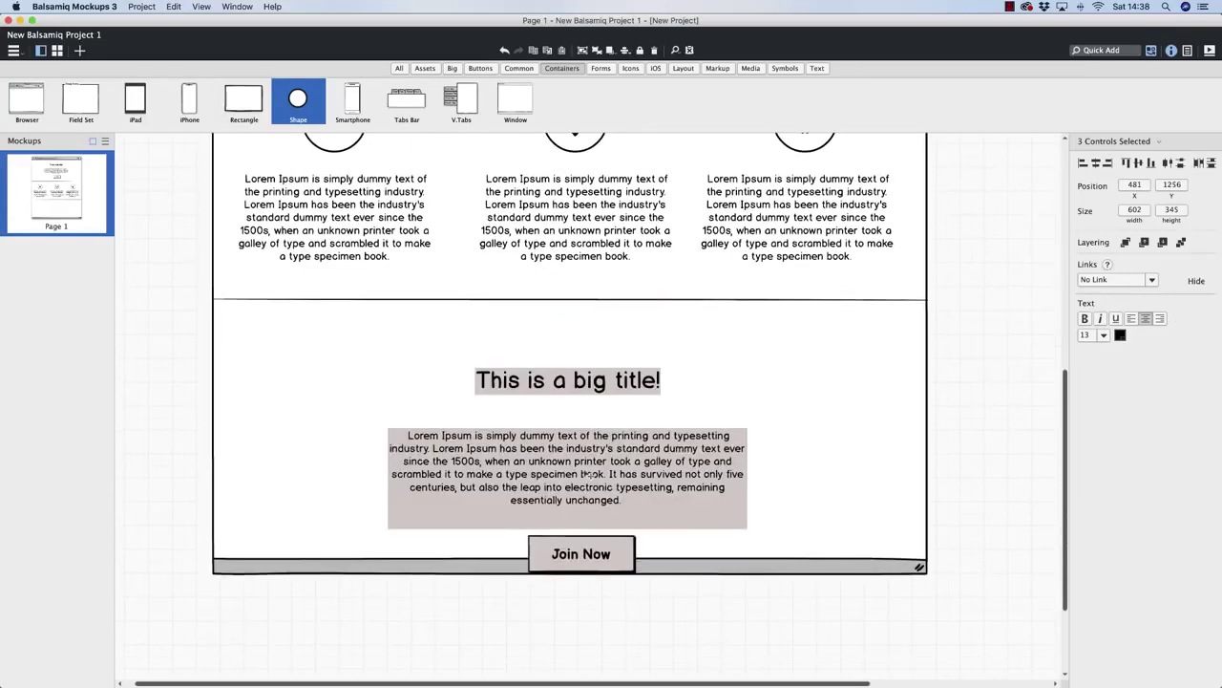
- Lengthen the browser frame to 2039 tall
click(588, 477)
scroll(630, 449, down, 4)
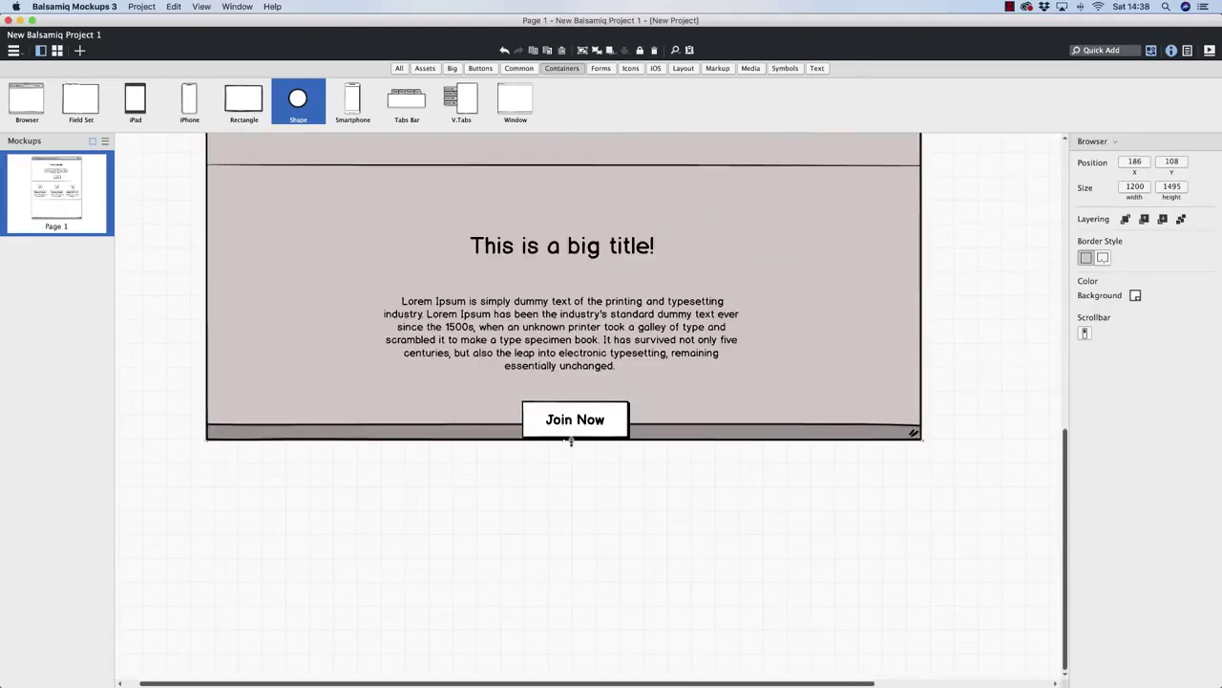
drag(565, 436, 576, 674)
scroll(600, 637, down, 3)
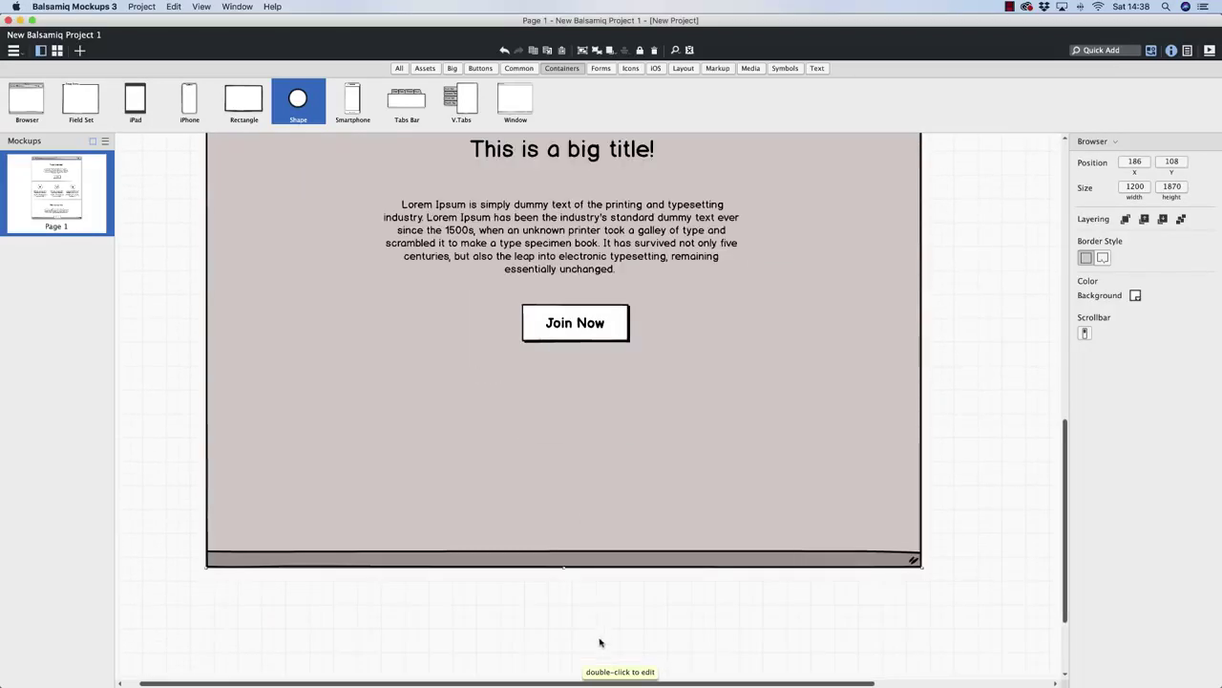
drag(564, 567, 573, 664)
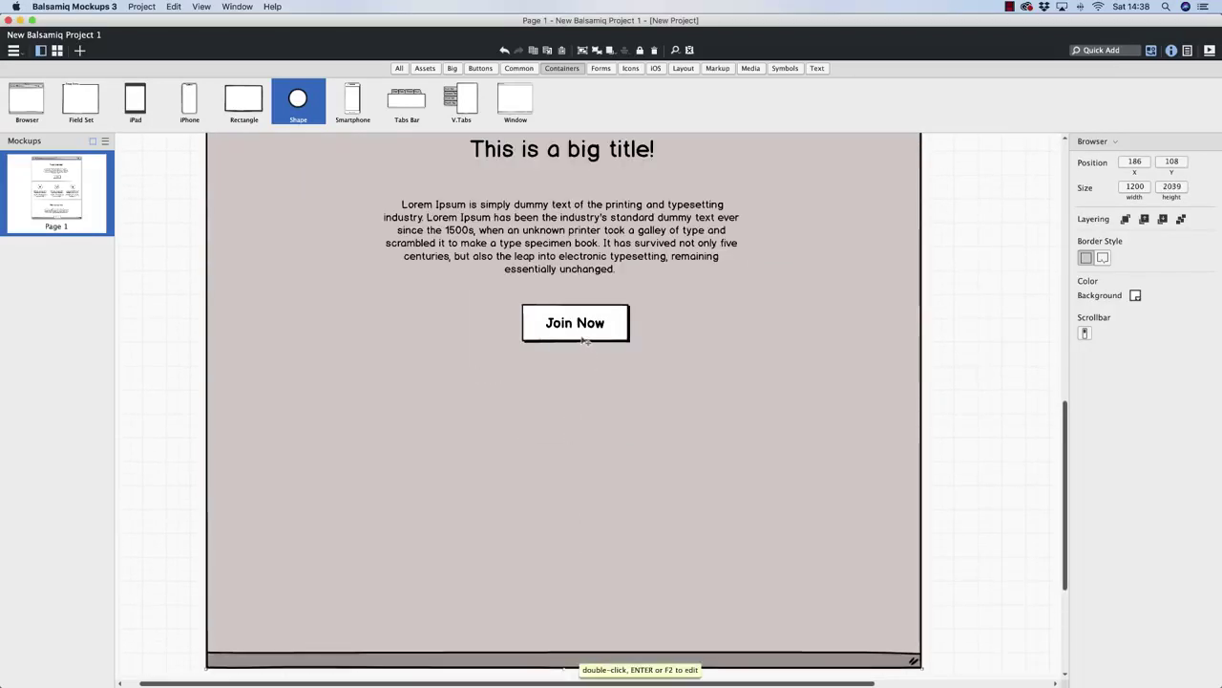
- Move the title, paragraph and Join Now button about 260 px lower, with the divider above them
click(580, 332)
shift+click(570, 241)
shift+click(573, 153)
drag(574, 201, 573, 445)
scroll(563, 287, up, 3)
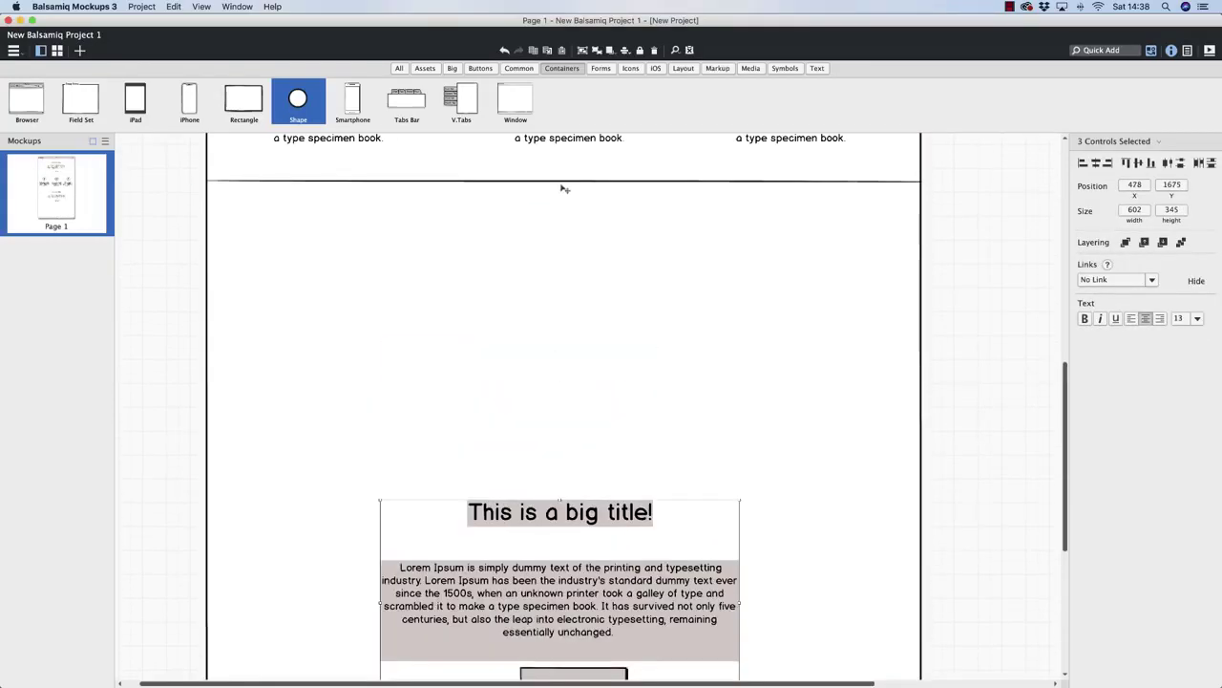
drag(563, 181, 578, 458)
- Add an enlarged Video Player from Media into the empty band
click(751, 68)
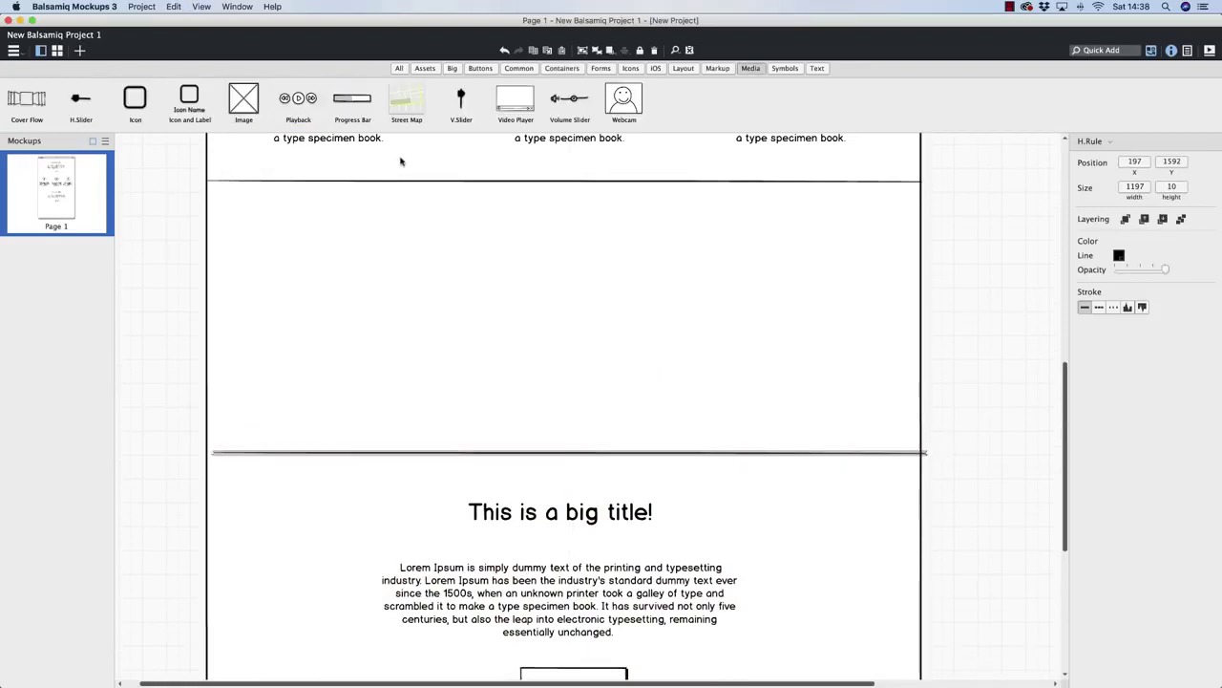
drag(521, 109, 401, 258)
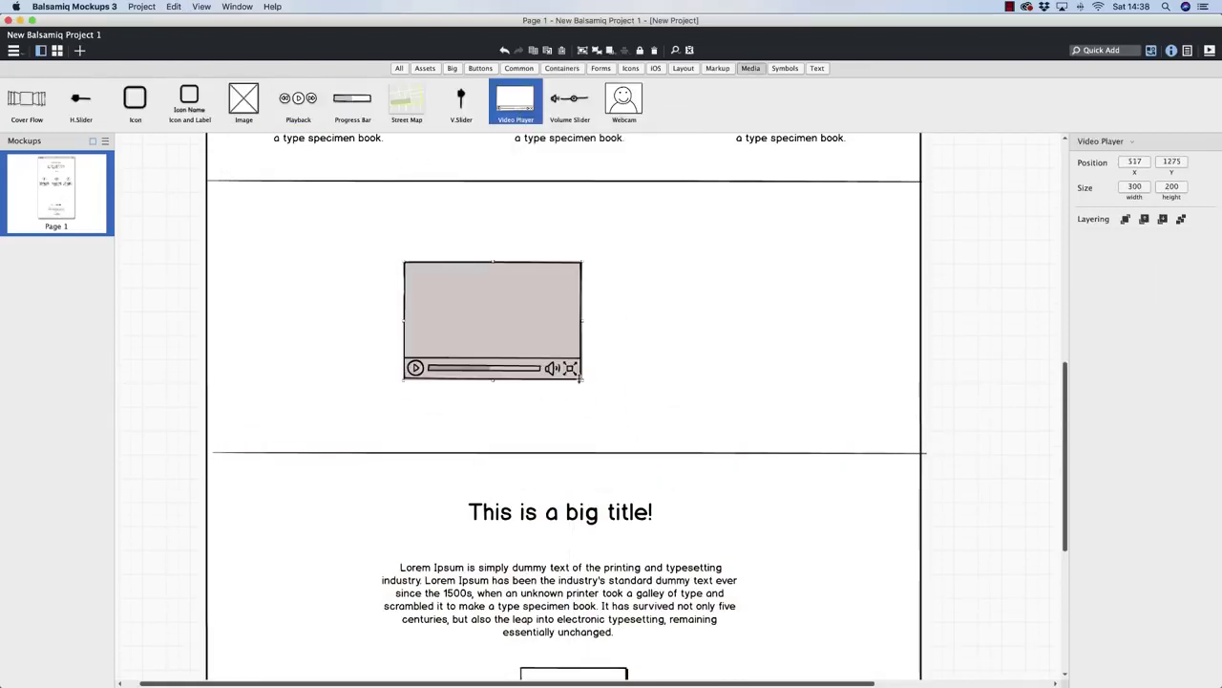
drag(580, 378, 802, 506)
drag(679, 398, 646, 326)
- Lengthen the browser frame and move the title section and divider lower, beneath the video
scroll(404, 384, down, 5)
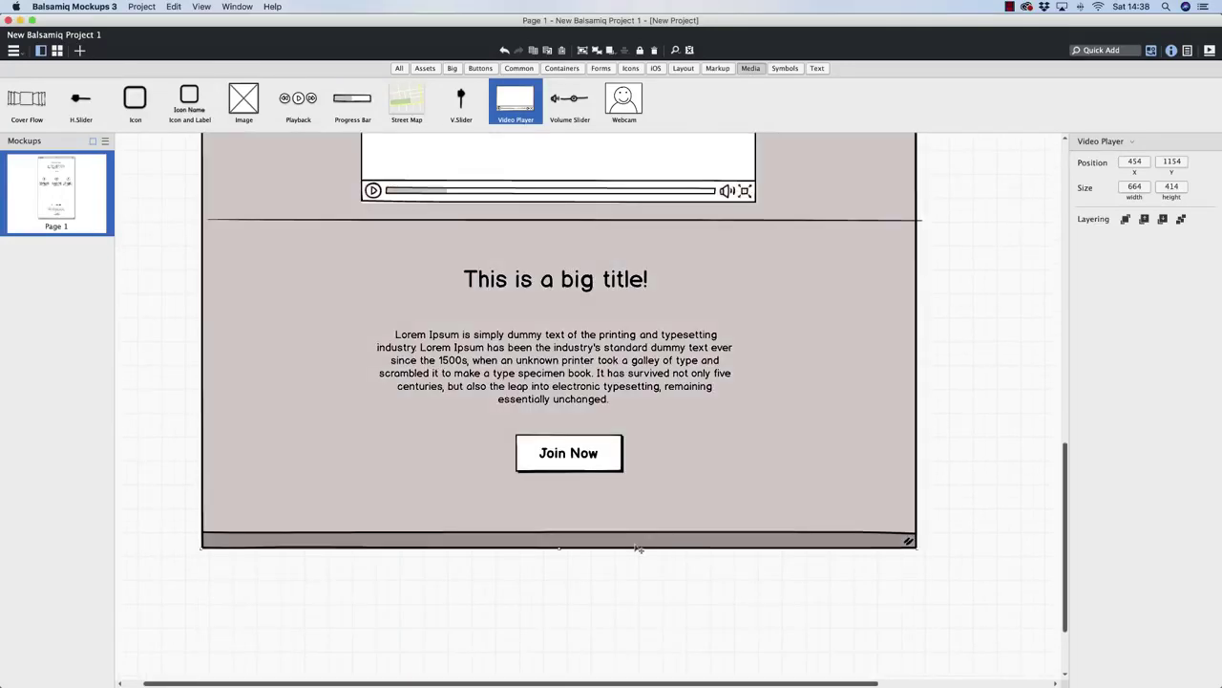
click(568, 548)
drag(560, 548, 564, 635)
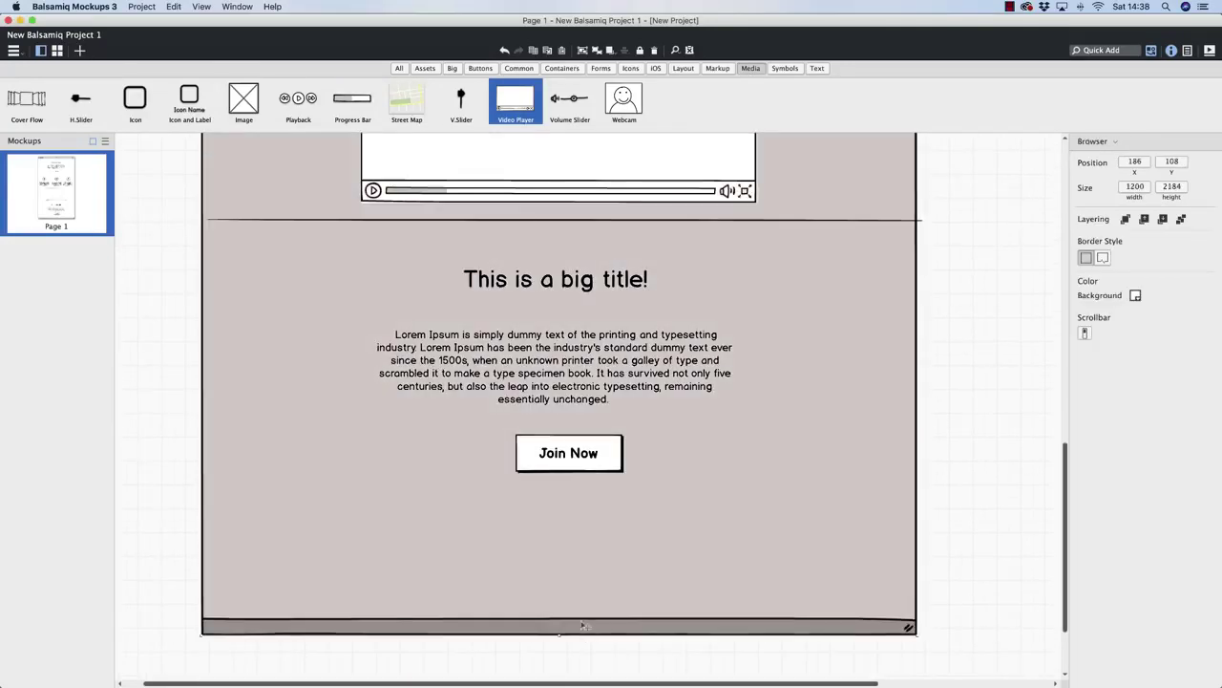
click(573, 465)
shift+click(592, 373)
shift+click(592, 279)
drag(592, 366, 589, 450)
drag(561, 222, 564, 292)
- Duplicate the paragraph, place the copy beneath the video and set its font size to 14
click(600, 439)
key(super+d)
drag(653, 470, 649, 309)
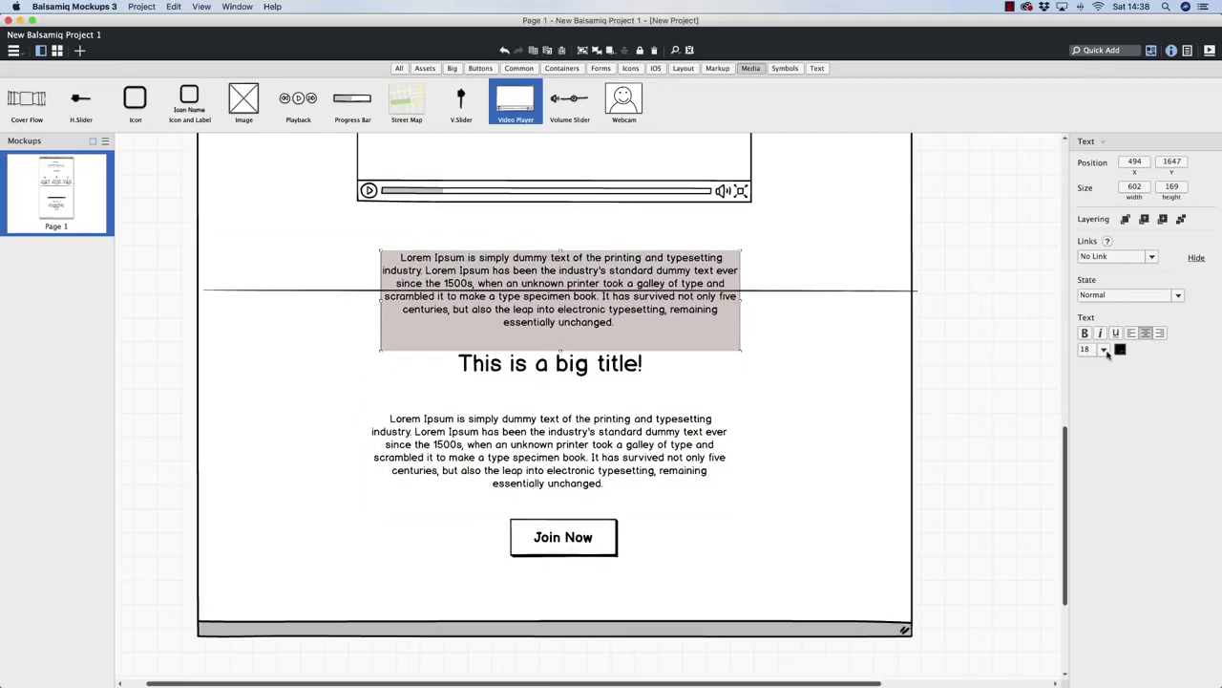
click(1104, 349)
click(1089, 438)
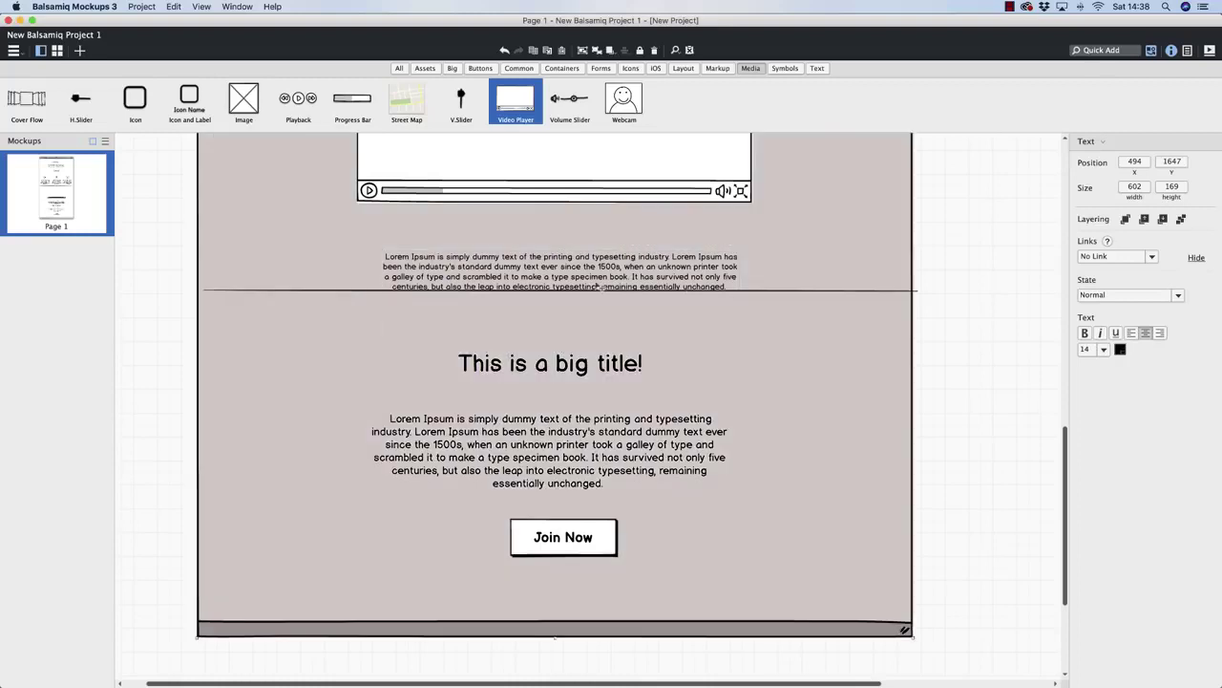
- Trim the copy's trailing sentences and shrink it into a short caption under the video
click(600, 288)
click(609, 278)
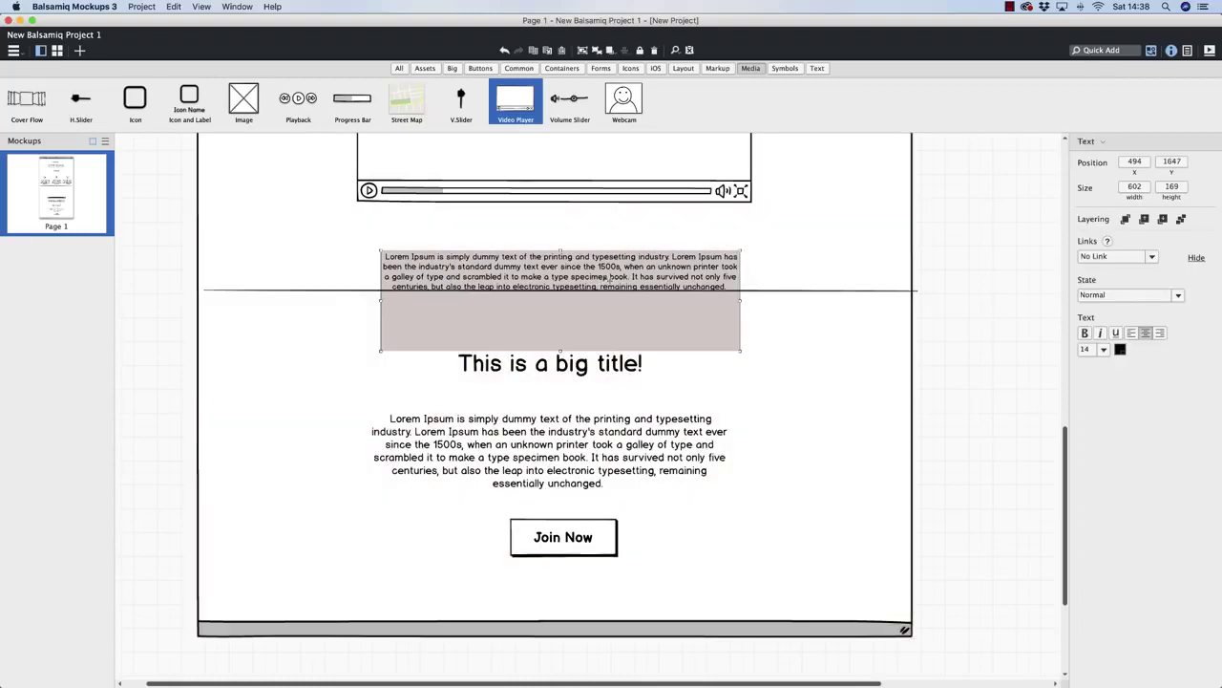
double_click(704, 274)
click(779, 270)
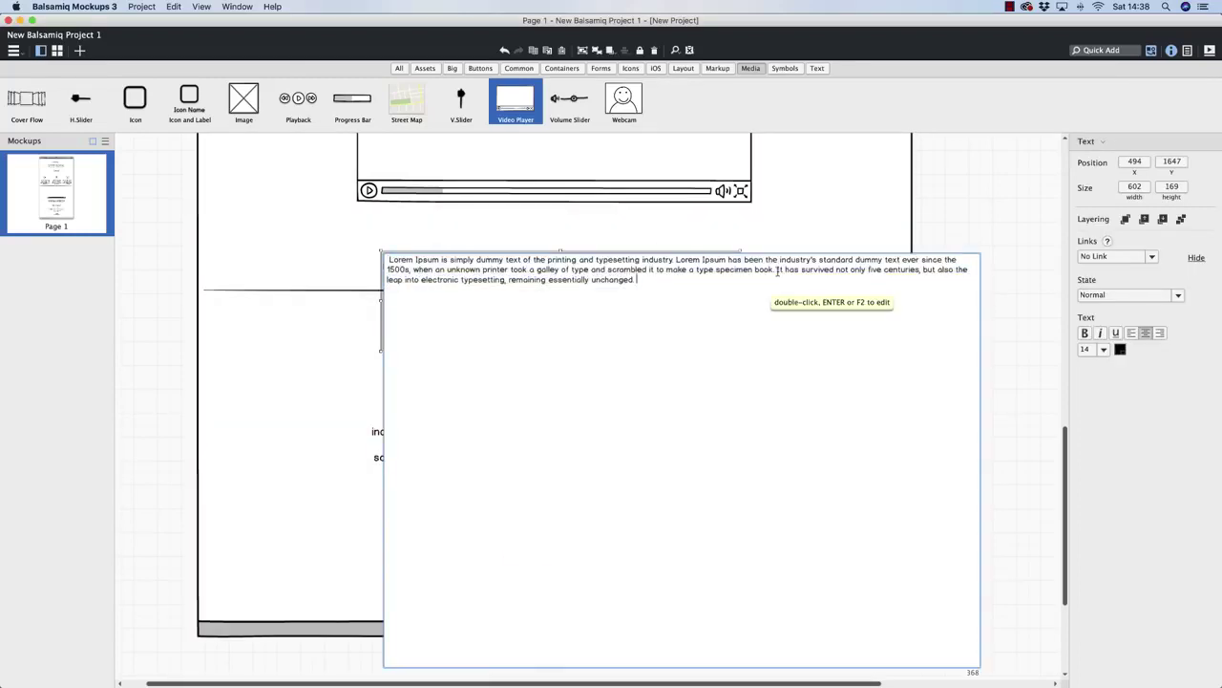
key(shift+super+Down)
key(BackSpace)
key(super+Return)
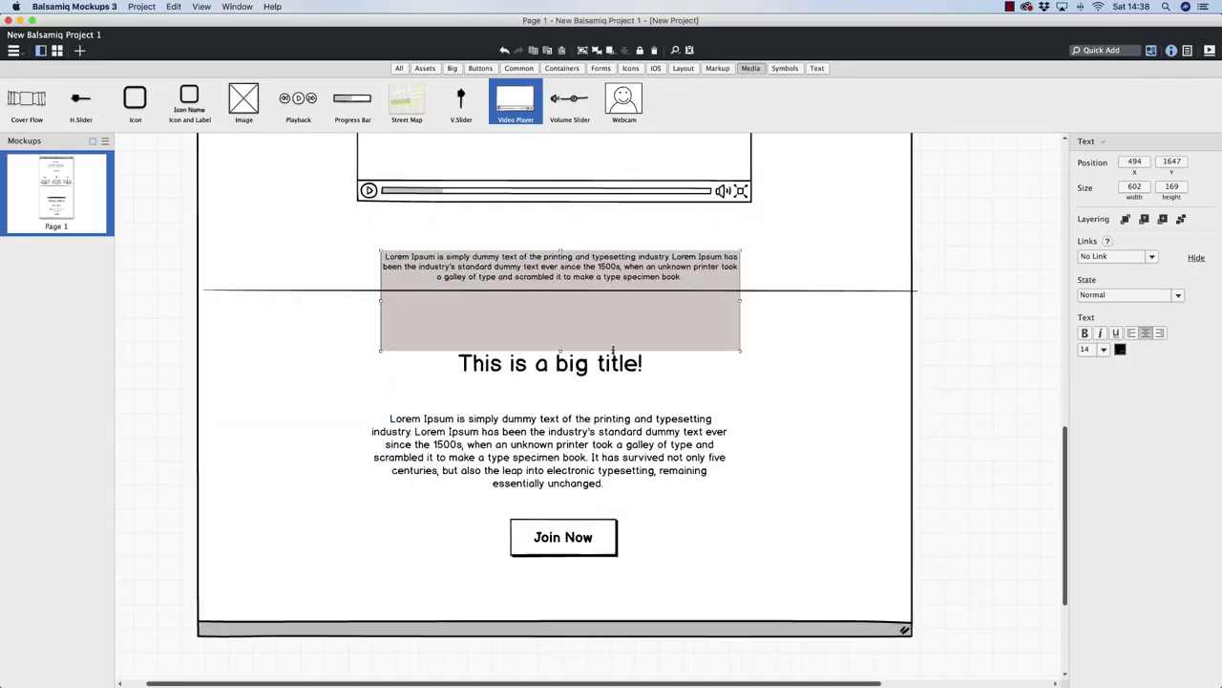
drag(564, 352, 565, 240)
- Reposition the video player and the elements above it to make room for a heading
click(780, 273)
scroll(780, 275, up, 5)
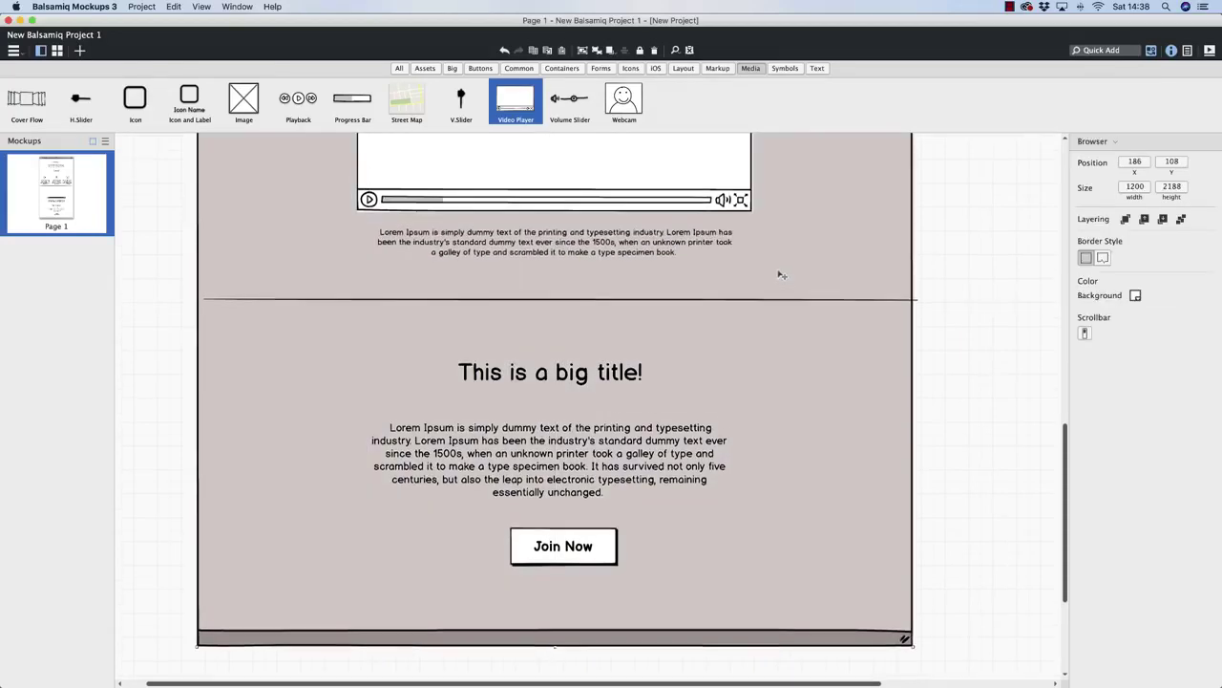
scroll(781, 275, up, 6)
click(560, 333)
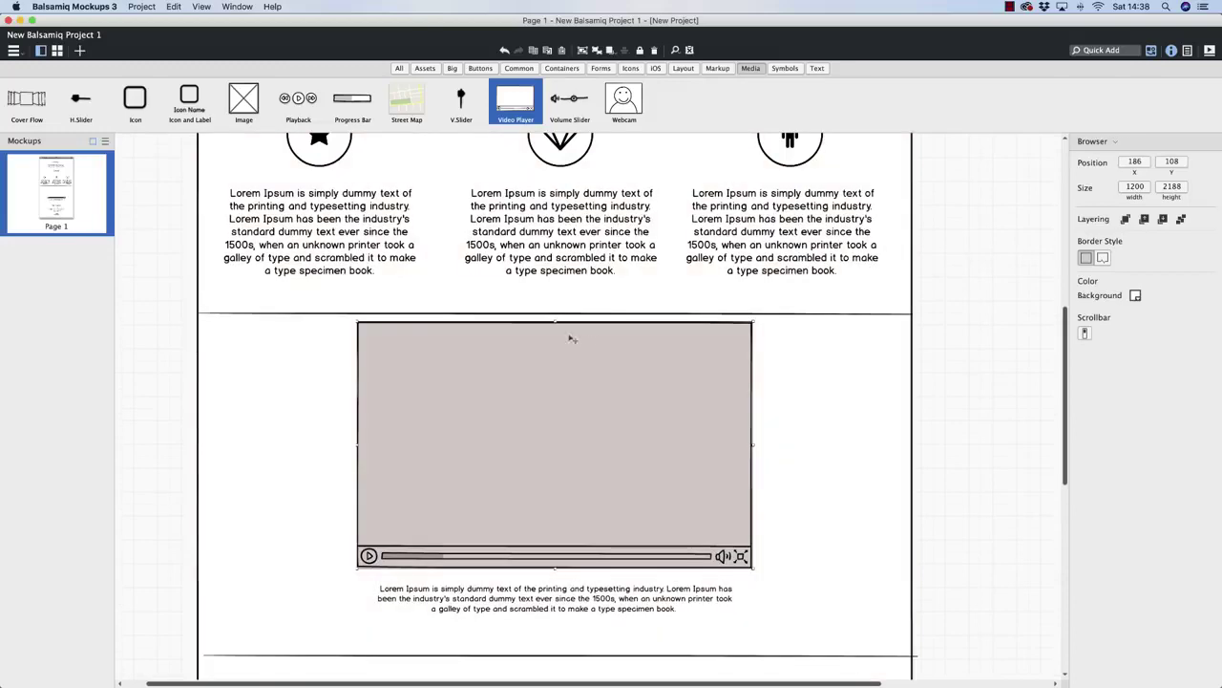
drag(556, 323, 563, 373)
scroll(573, 368, up, 10)
scroll(575, 370, up, 7)
drag(578, 317, 579, 365)
scroll(580, 320, down, 5)
scroll(604, 527, down, 9)
- Replace the title text above the video player with 'Video title'
double_click(579, 366)
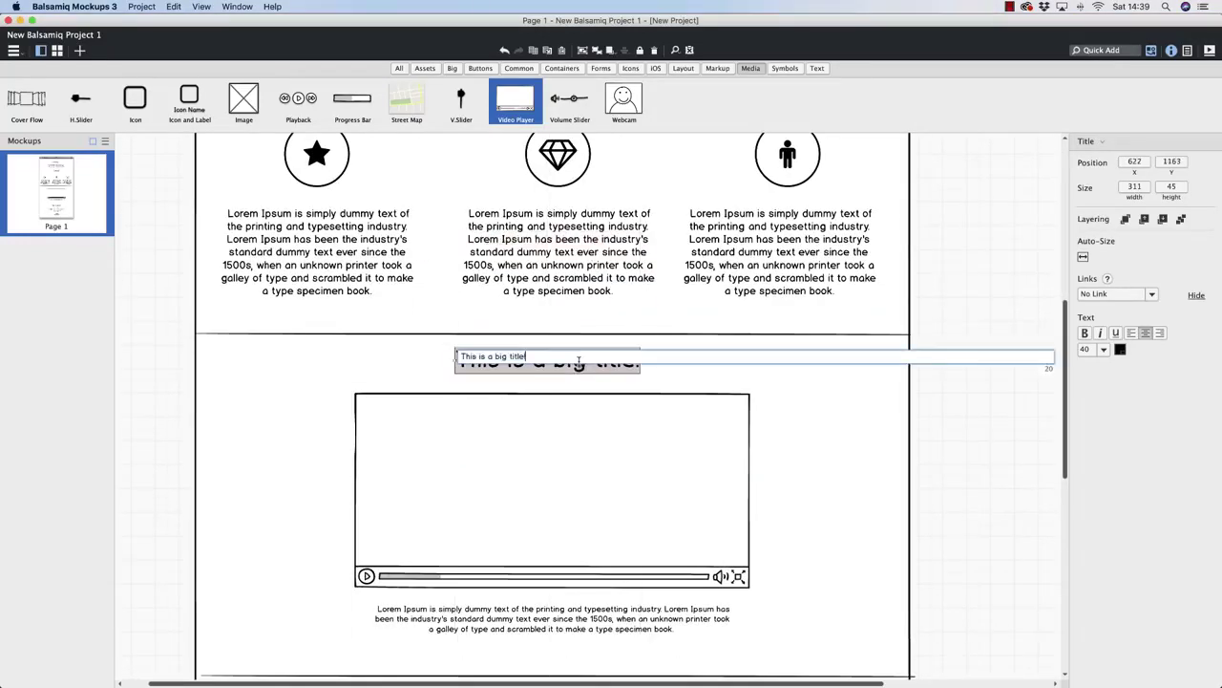
drag(578, 360, 417, 359)
text(Video)
key(Return)
click(696, 364)
scroll(696, 368, up, 3)
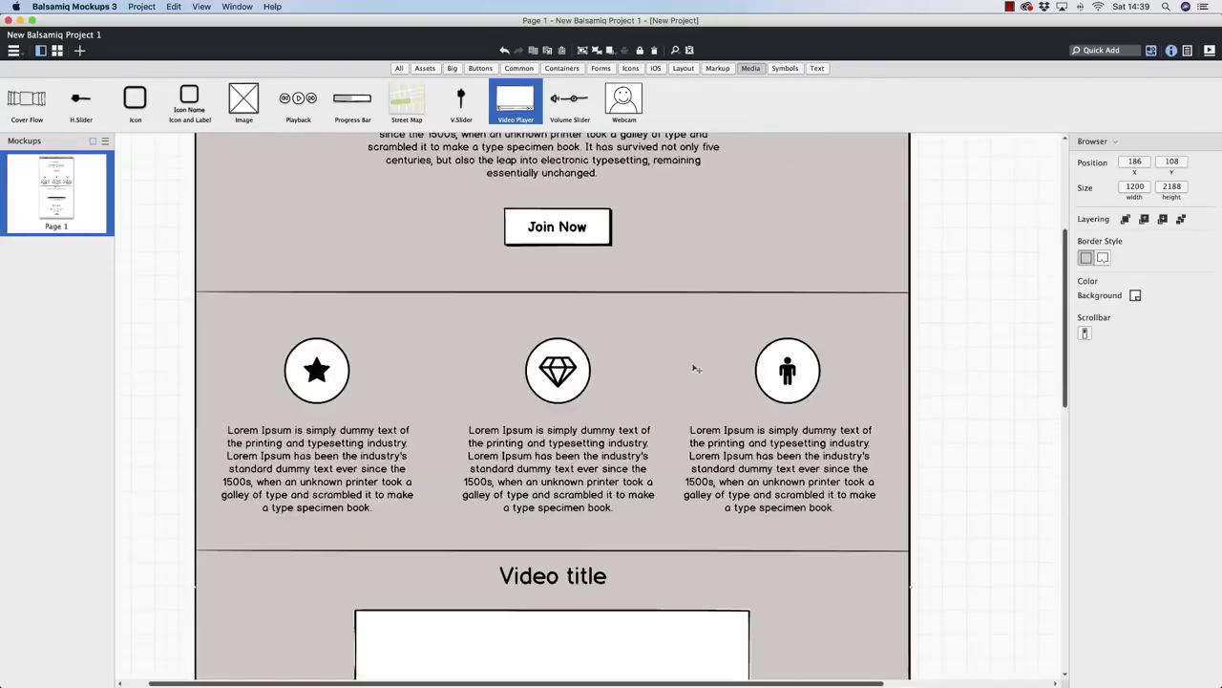
scroll(696, 369, up, 5)
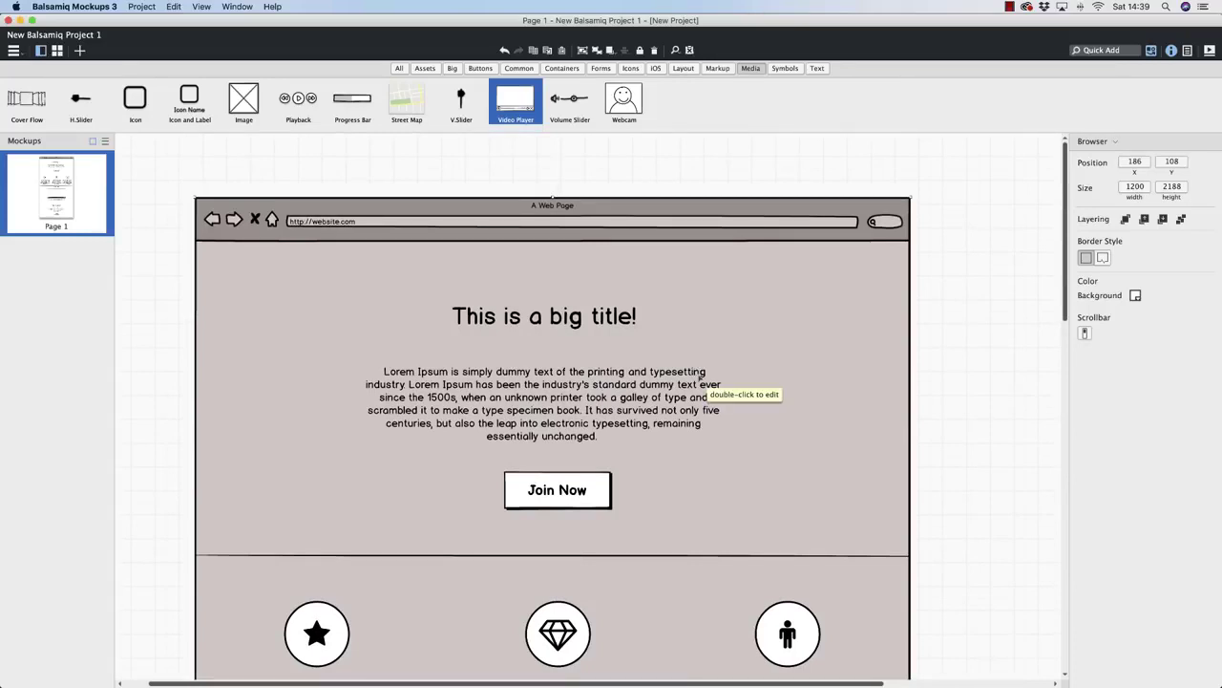
click(931, 359)
scroll(780, 359, down, 5)
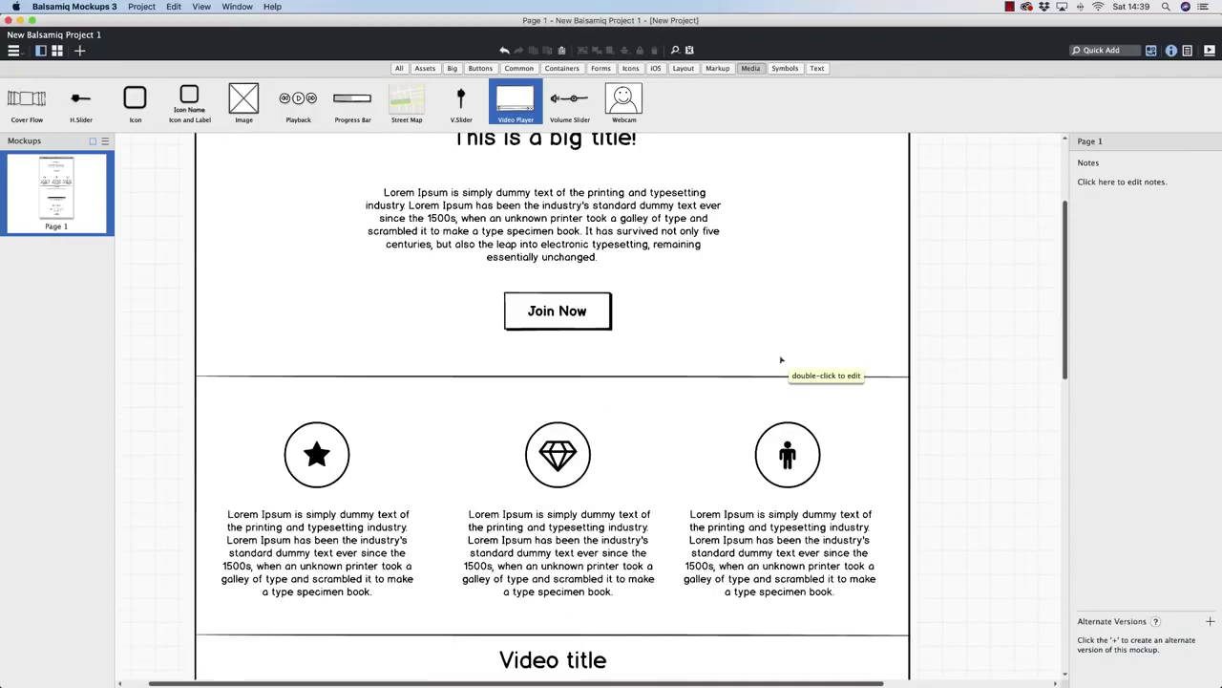
scroll(780, 359, down, 3)
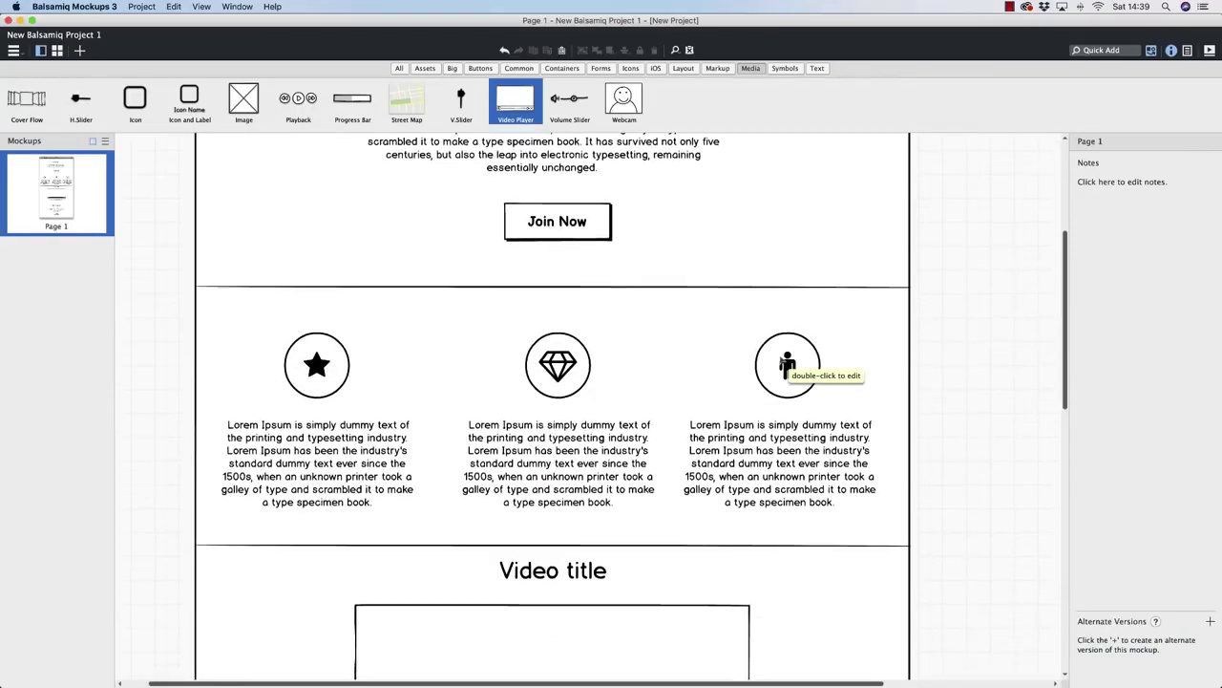
scroll(746, 363, up, 5)
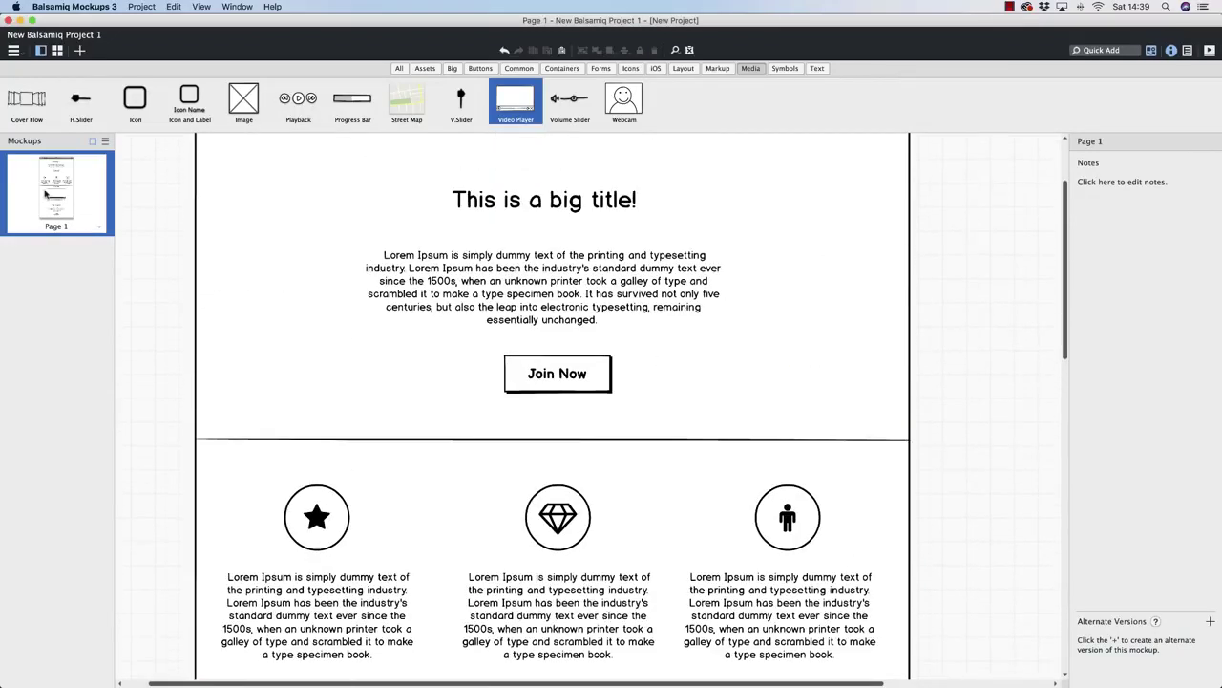
- Rename the Page 1 mockup to 'Landing Page'
right_click(95, 229)
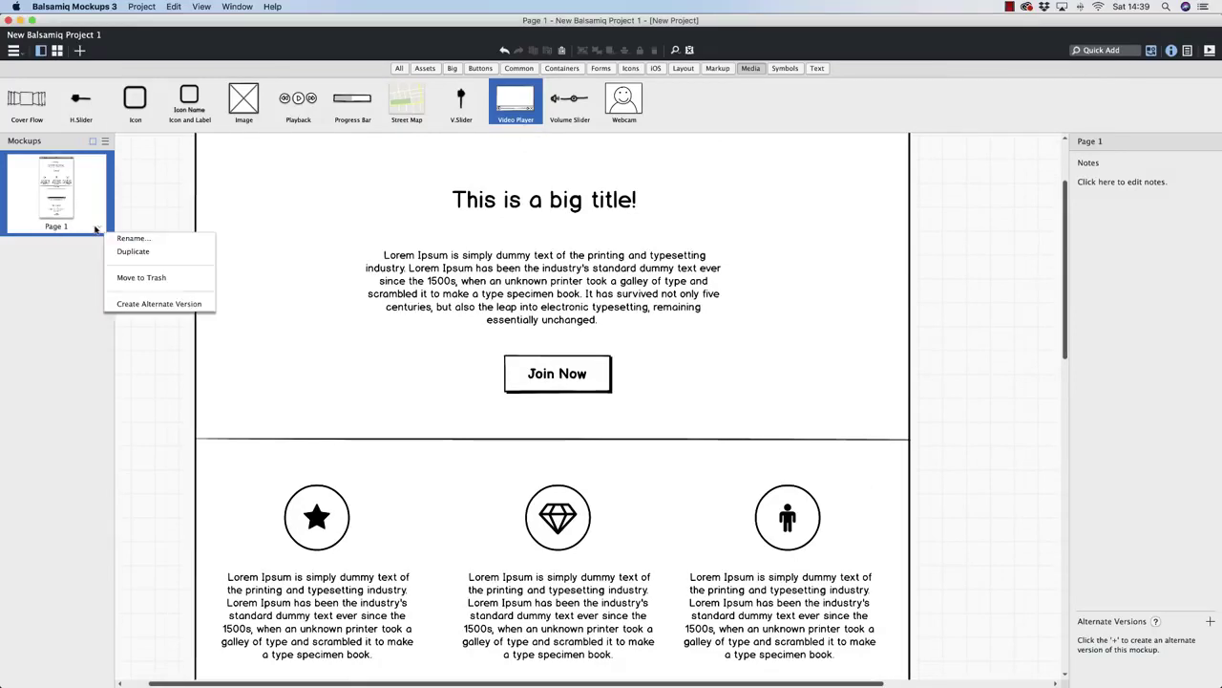
click(161, 239)
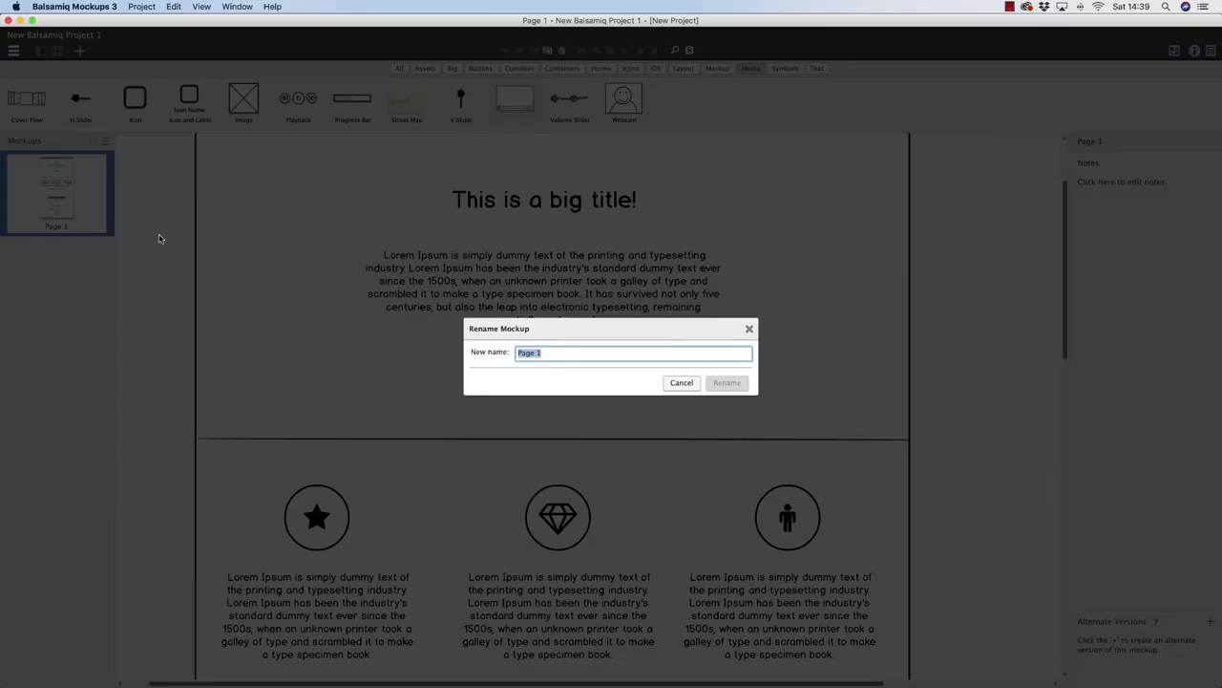
text(Lad)
key(Return)
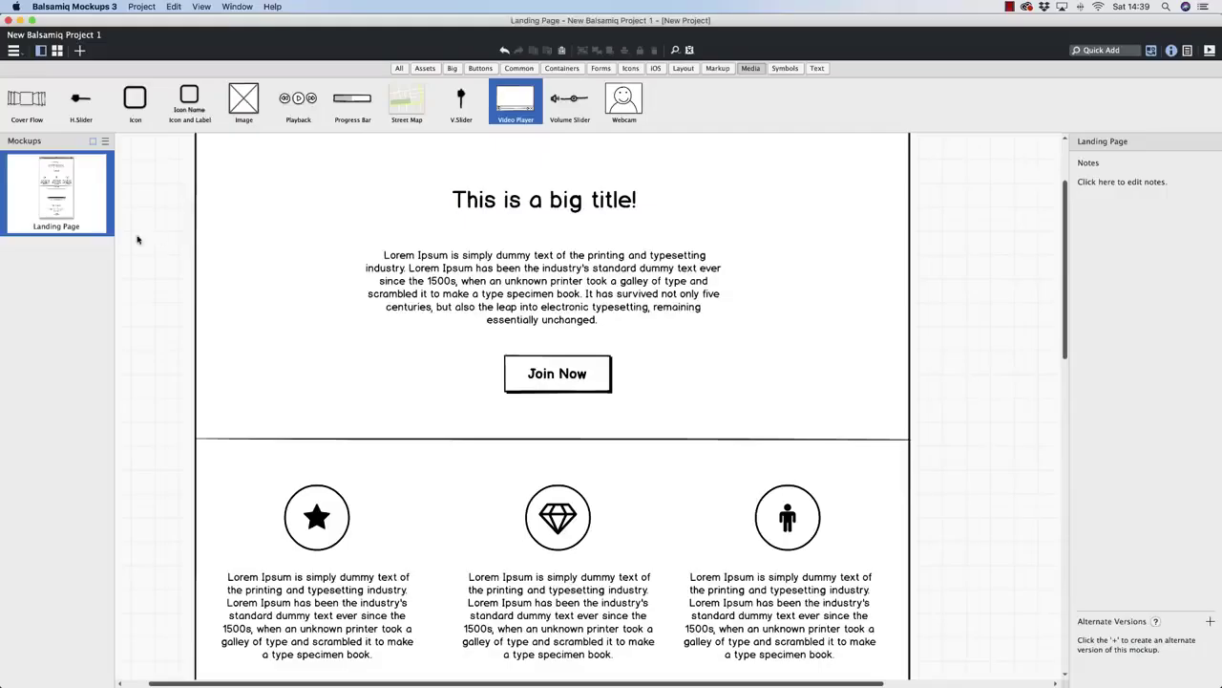
- Duplicate Landing Page and rename the copy 'Sign Up Form'
right_click(99, 229)
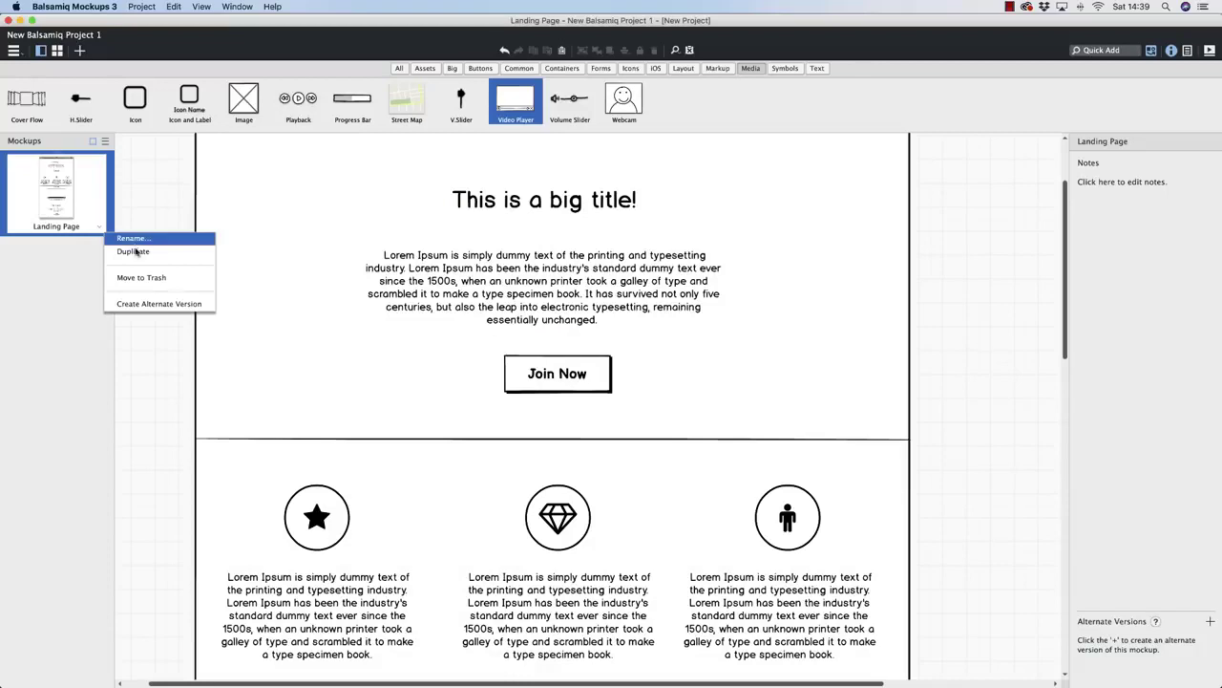
click(134, 252)
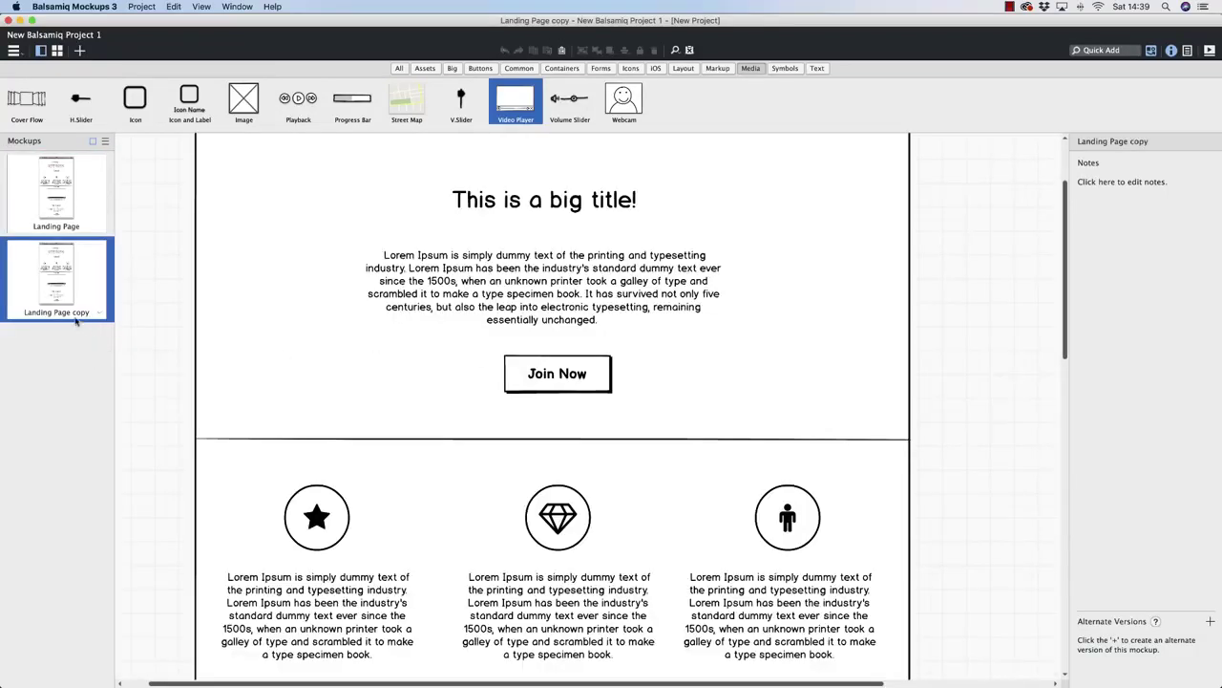
right_click(74, 313)
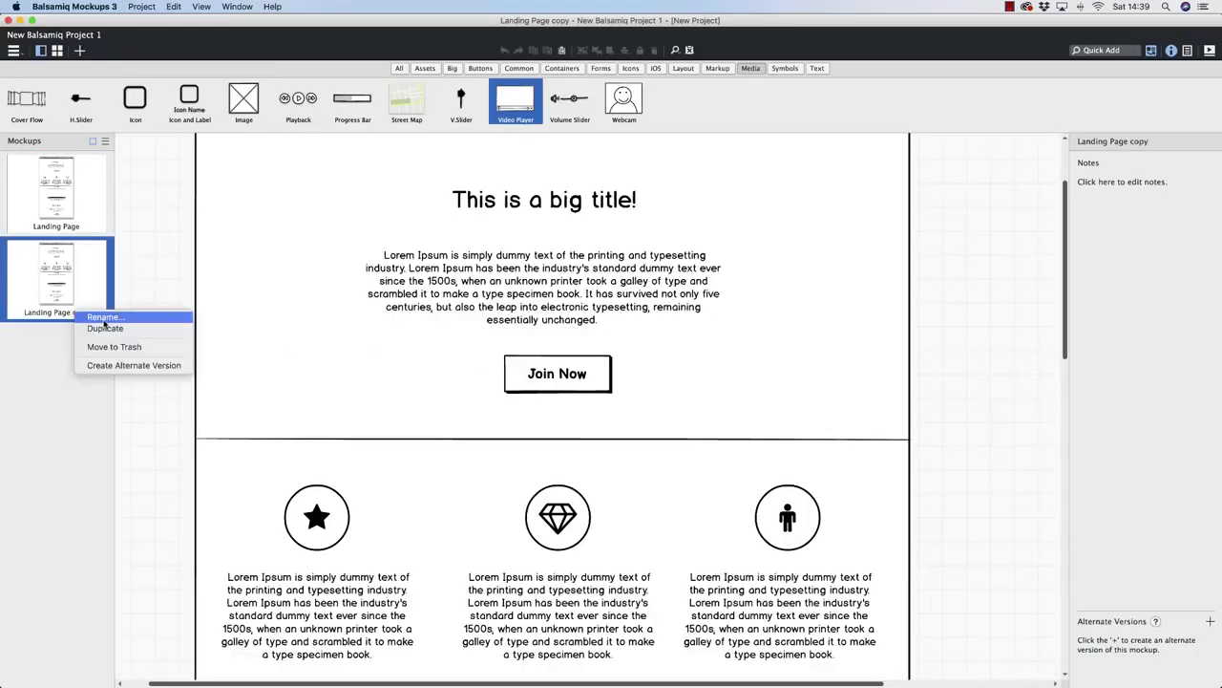
click(103, 318)
text(Sign Up)
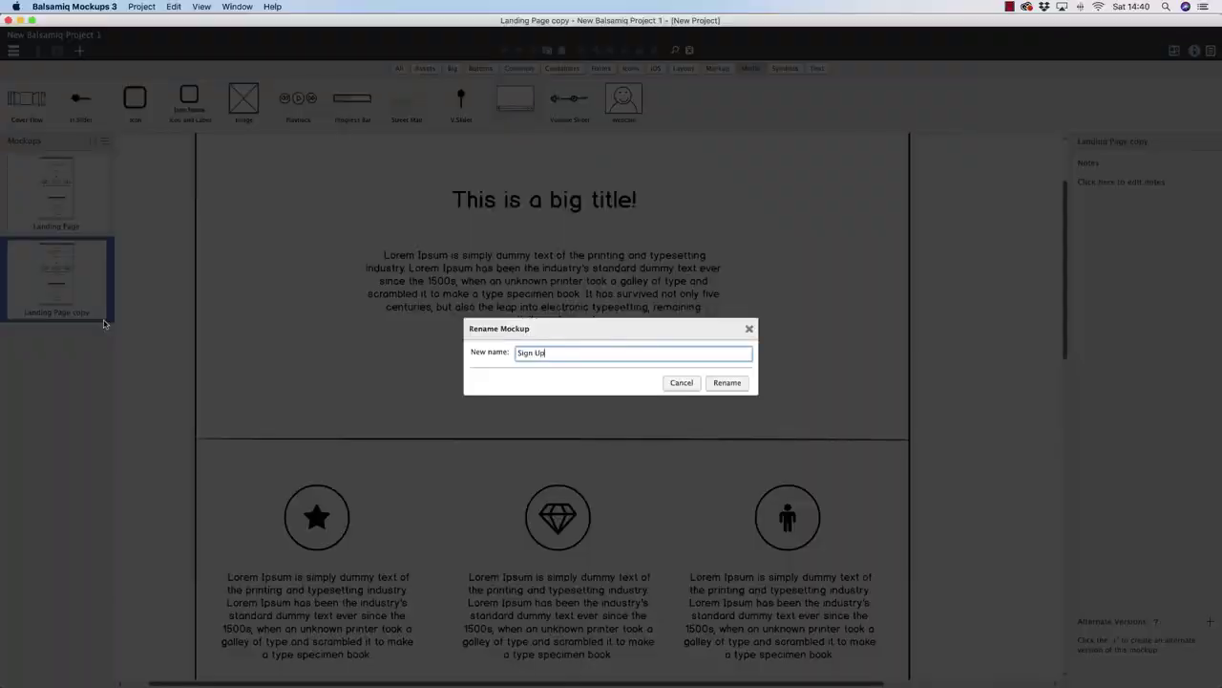
key(Return)
scroll(272, 303, down, 5)
- Delete the three feature icons and their text blocks
click(307, 363)
key(Delete)
click(308, 463)
key(Delete)
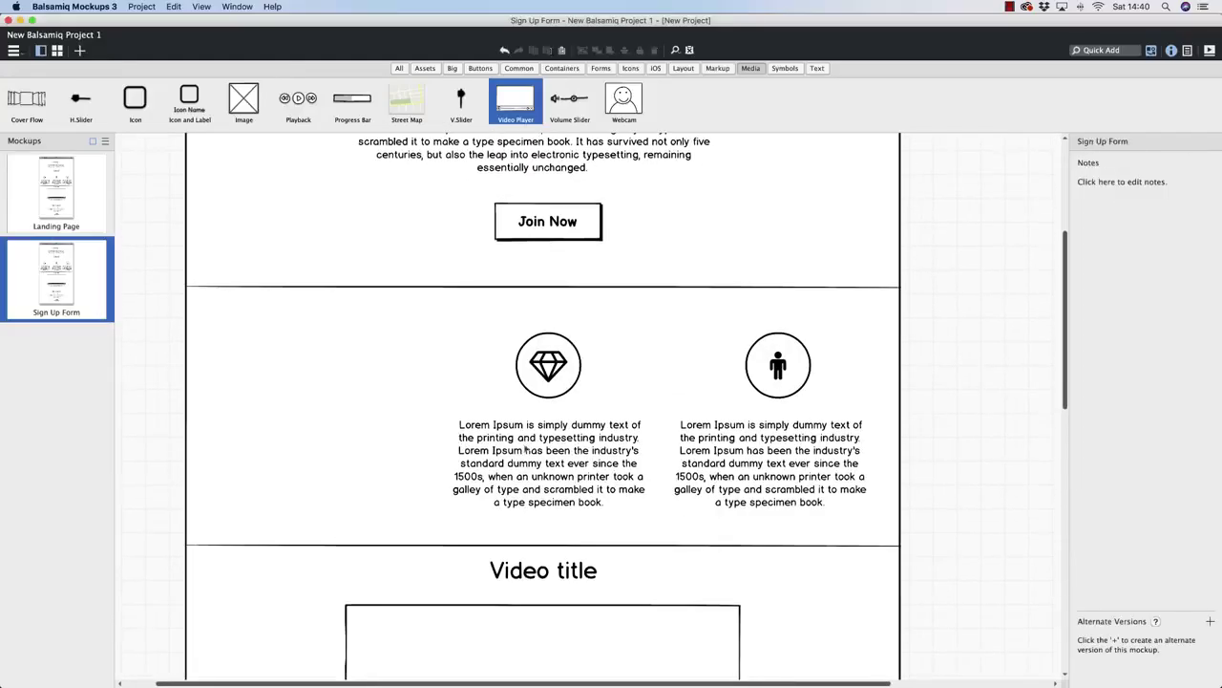
click(548, 463)
key(Delete)
click(548, 365)
key(Delete)
key(Delete)
click(785, 380)
- Delete the dividers, Video title heading, video player and Join Now button
key(Delete)
click(666, 288)
key(Delete)
click(642, 547)
key(Delete)
click(592, 572)
key(Delete)
click(611, 616)
key(Delete)
scroll(558, 495, up, 5)
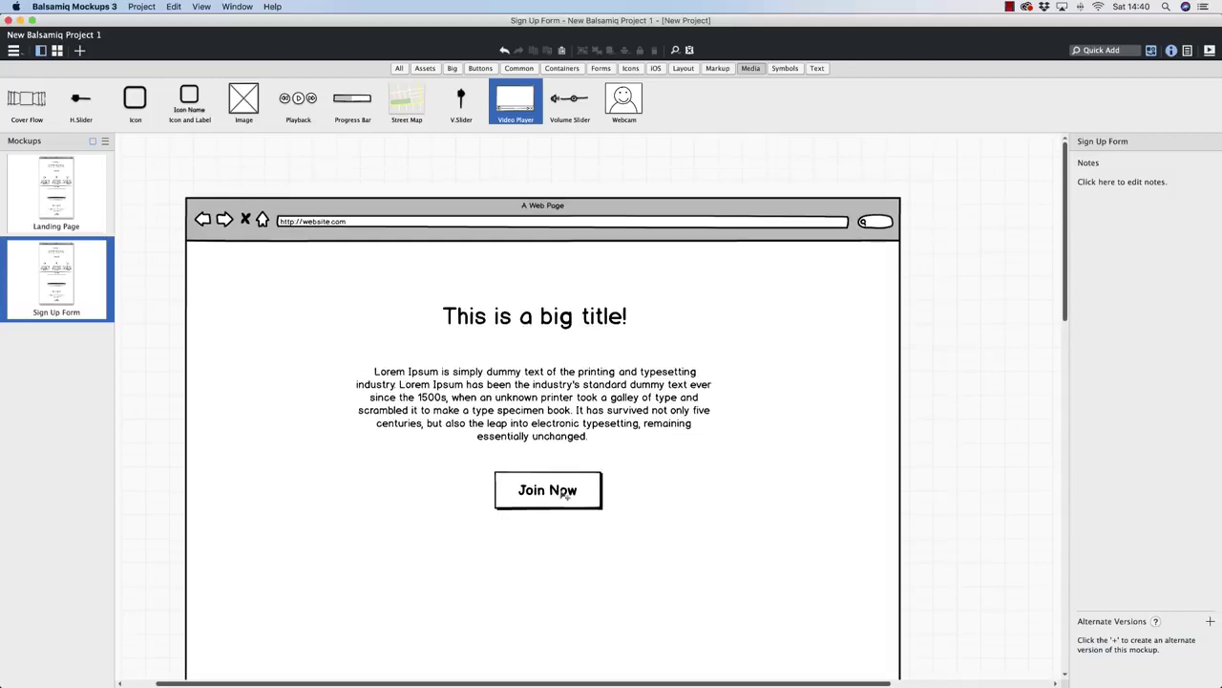
click(565, 494)
key(Delete)
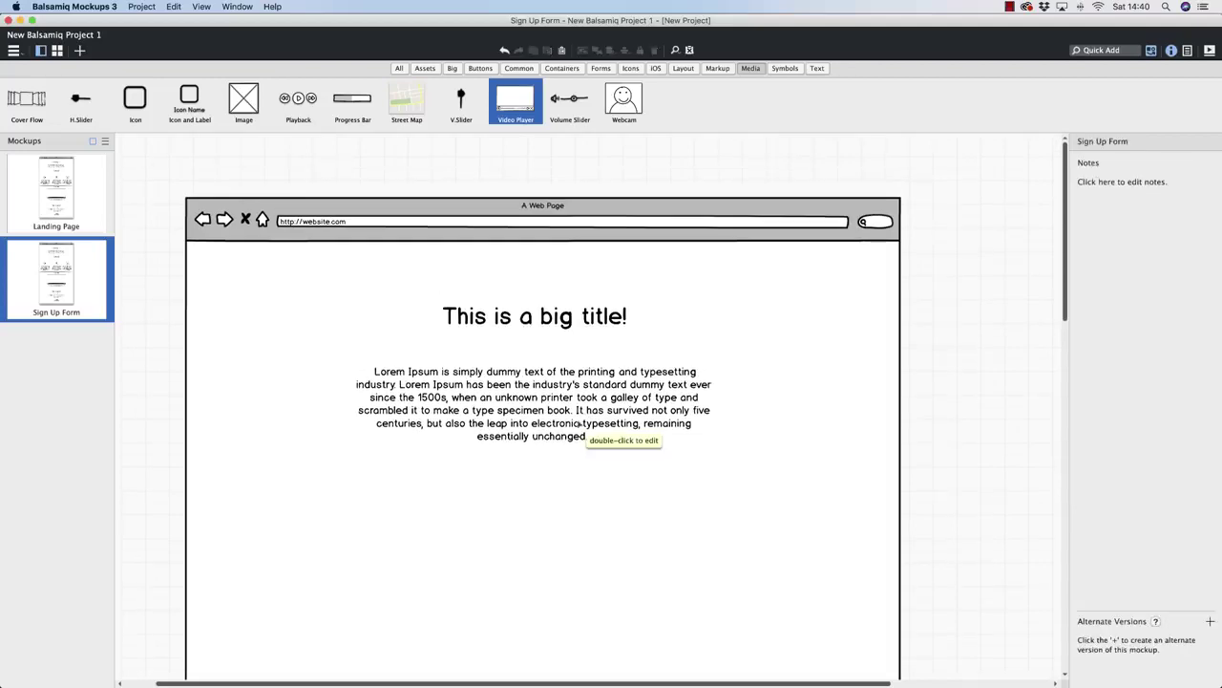
- Remove the paragraph's last sentence and left-align its text
click(580, 424)
double_click(609, 408)
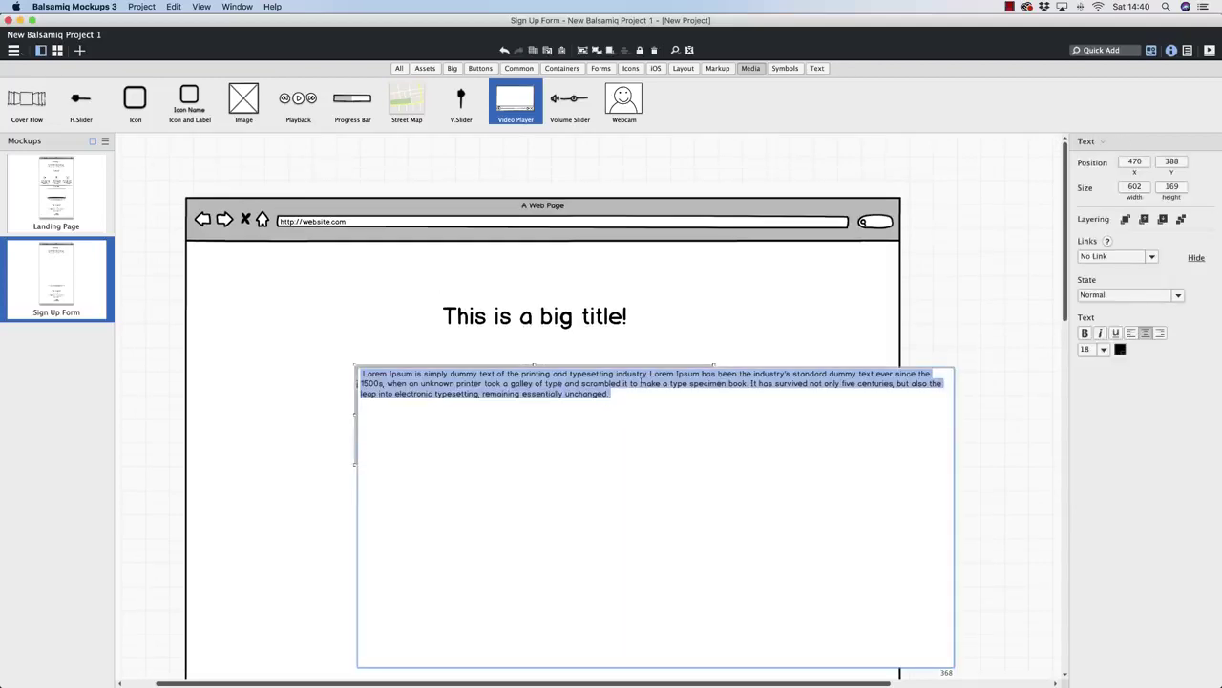
click(616, 394)
drag(616, 393, 750, 383)
key(BackSpace)
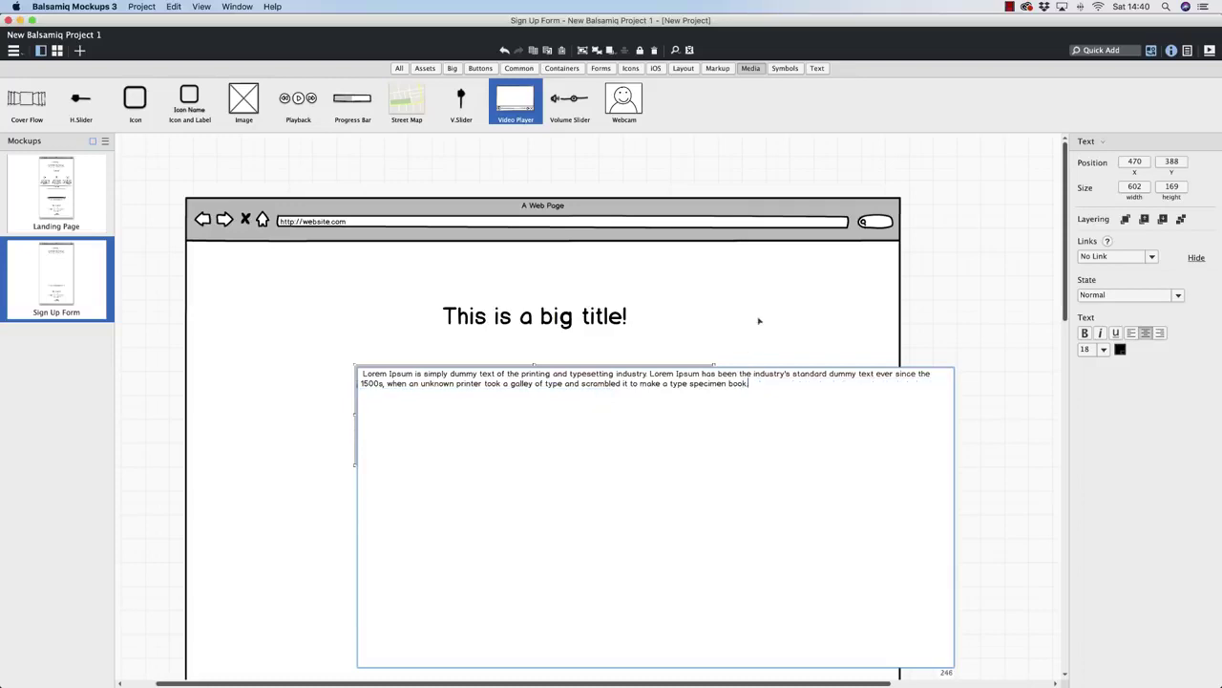
key(super+Return)
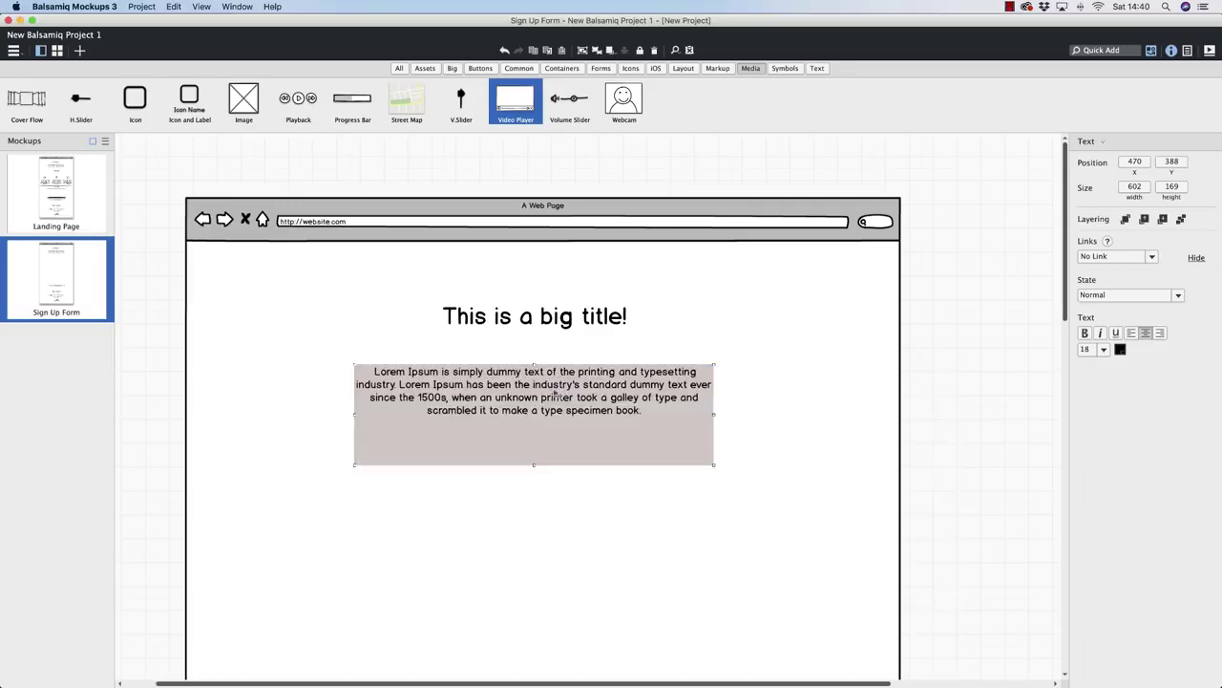
click(1130, 333)
- Move the title and paragraph to the left and shorten the paragraph box to fit
drag(537, 326, 454, 326)
shift+click(449, 400)
drag(448, 398, 328, 395)
click(397, 401)
click(423, 429)
click(429, 459)
click(417, 453)
drag(417, 458, 387, 359)
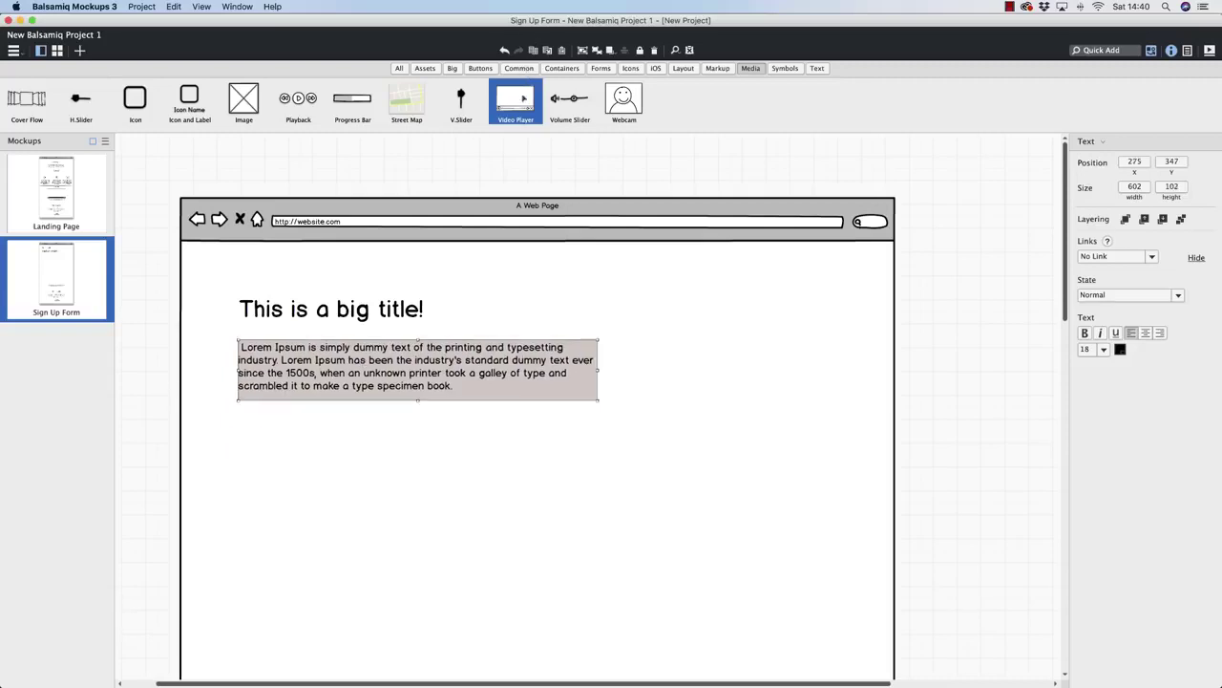
- Set the paragraph's font size to 14
click(1102, 350)
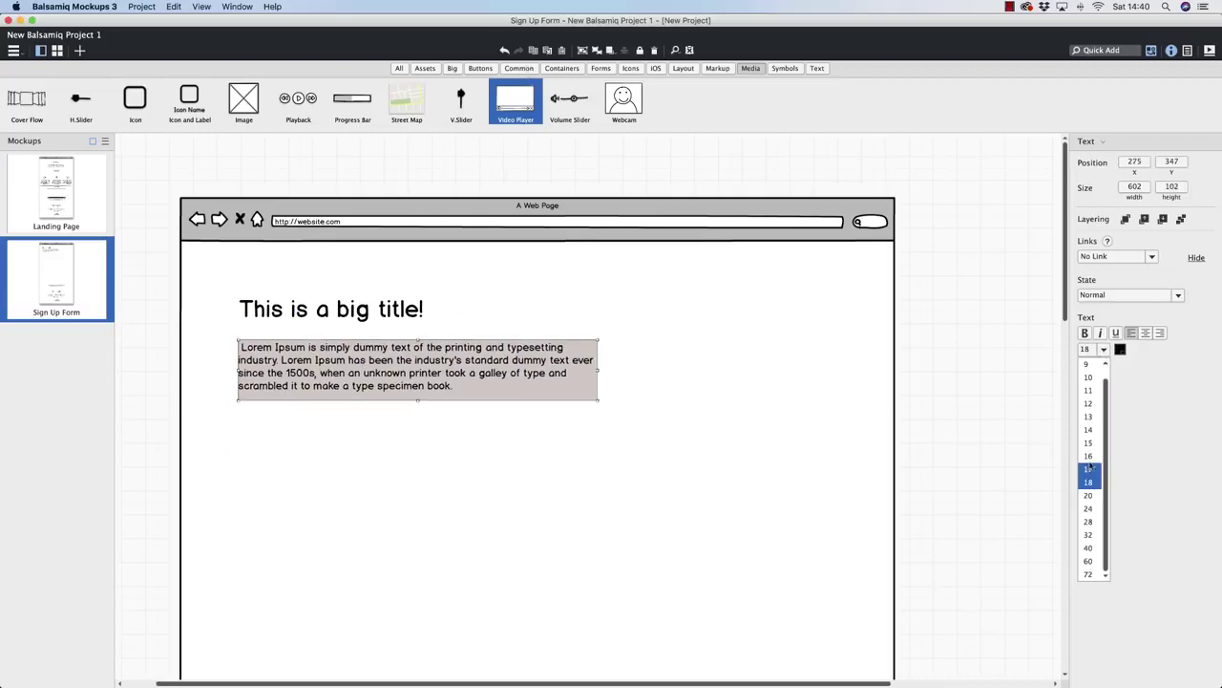
click(1088, 430)
click(527, 303)
click(434, 355)
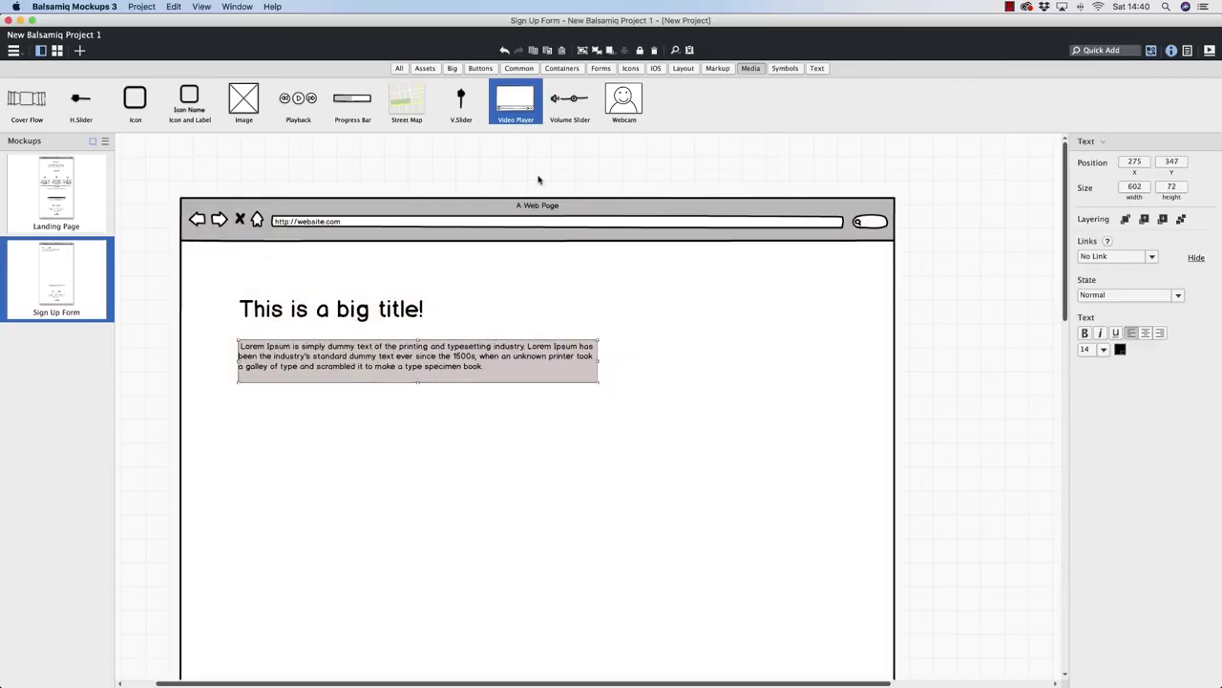
click(621, 274)
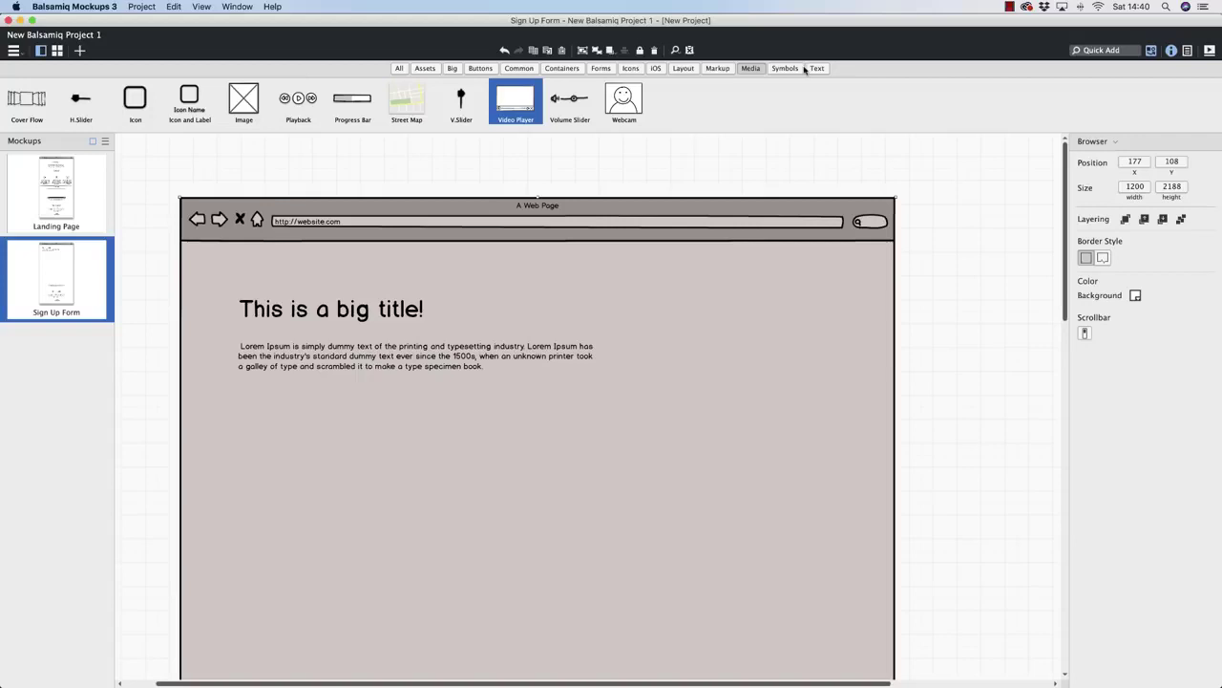
- Place a vertical rule from the Layout components to the right of the paragraph
click(821, 70)
click(745, 70)
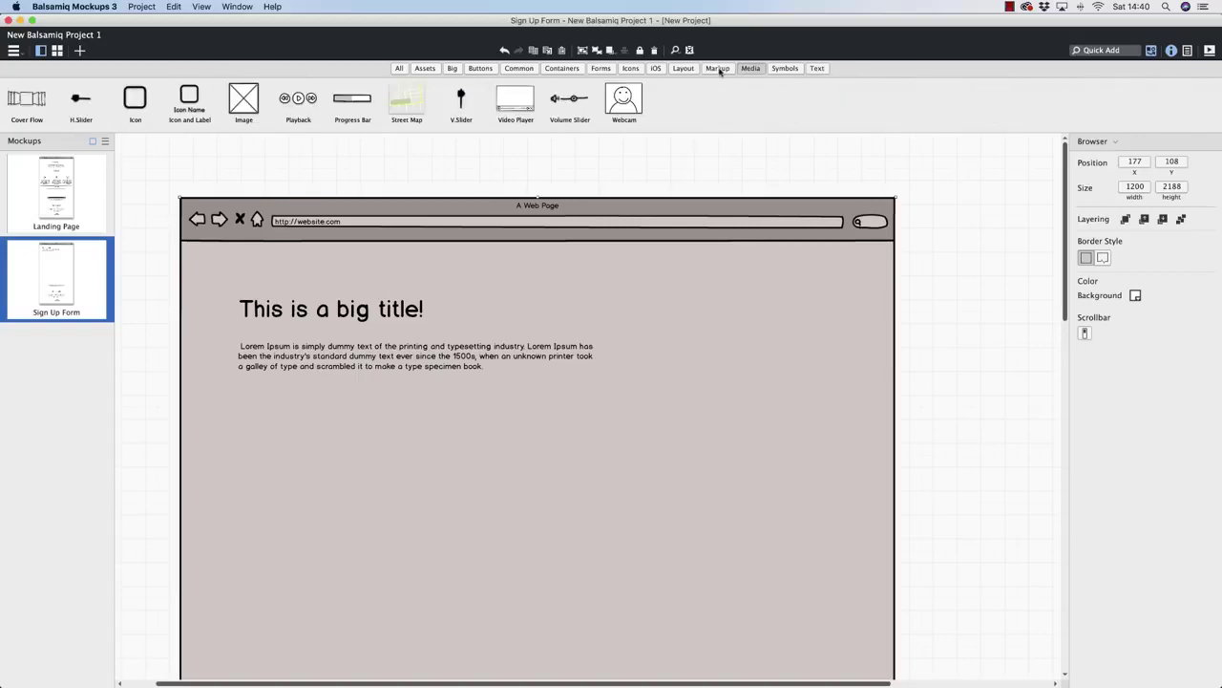
click(718, 69)
click(683, 69)
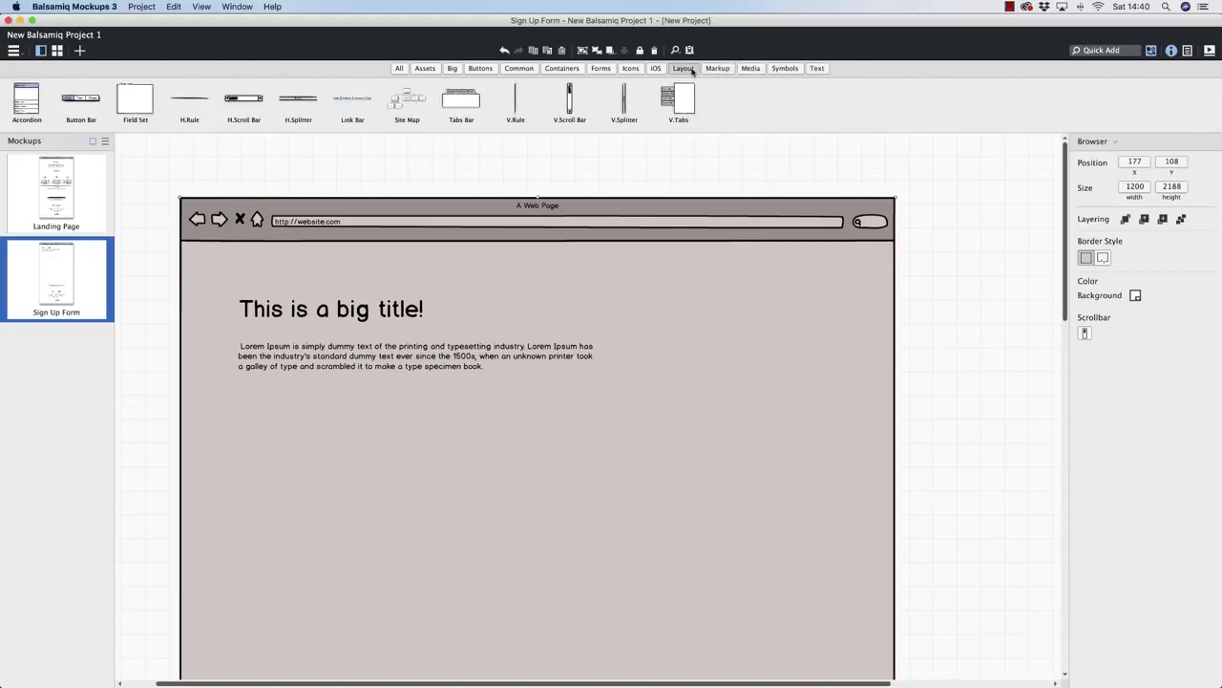
drag(515, 101, 646, 614)
- Stretch the vertical rule, then add a widened text input labelled Name beneath the paragraph
click(519, 499)
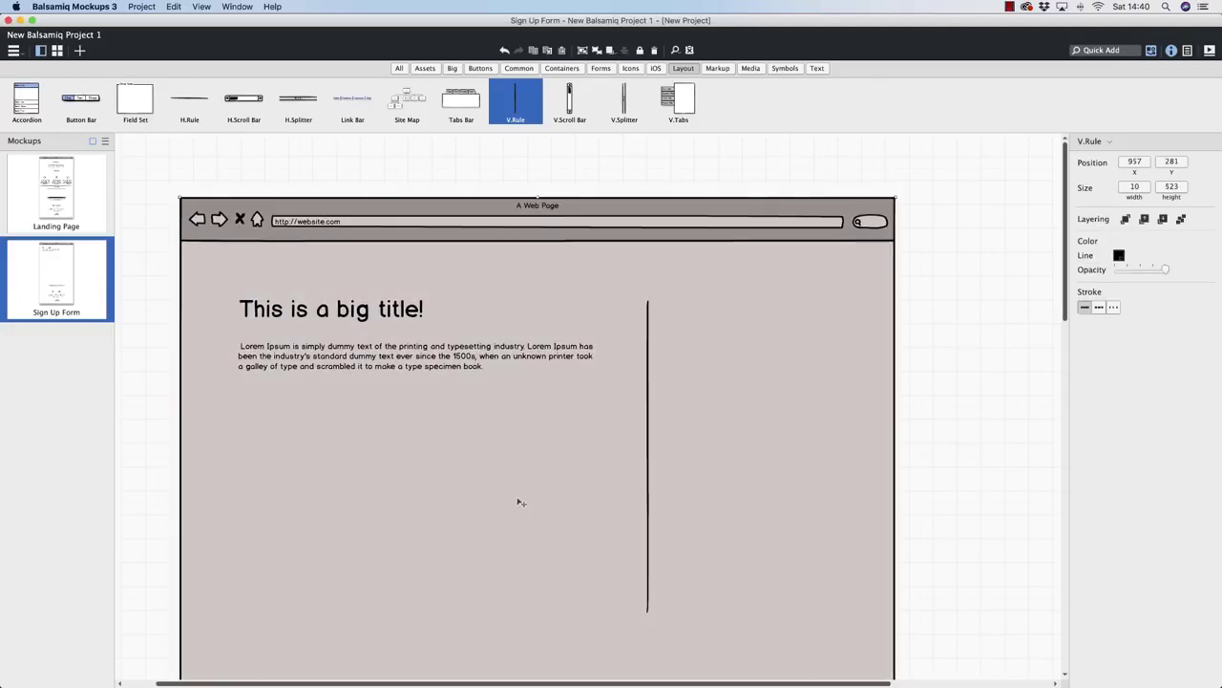
click(600, 71)
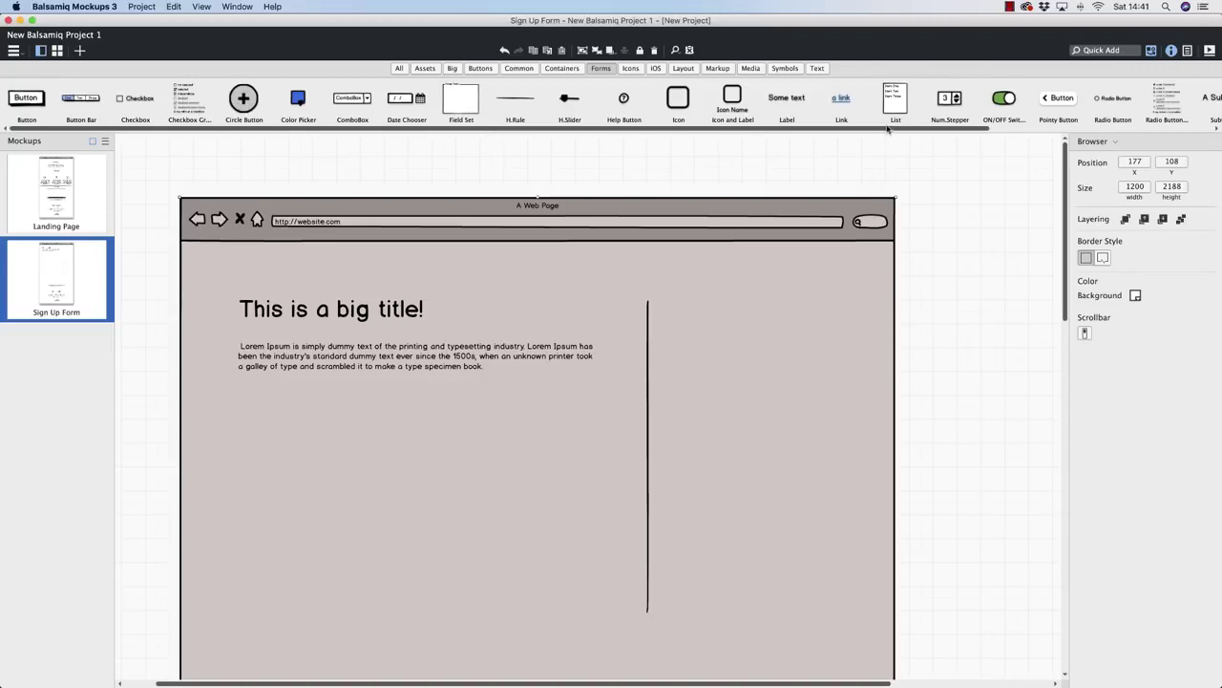
drag(886, 129, 239, 427)
drag(315, 428, 432, 422)
drag(525, 100, 234, 395)
text(Name)
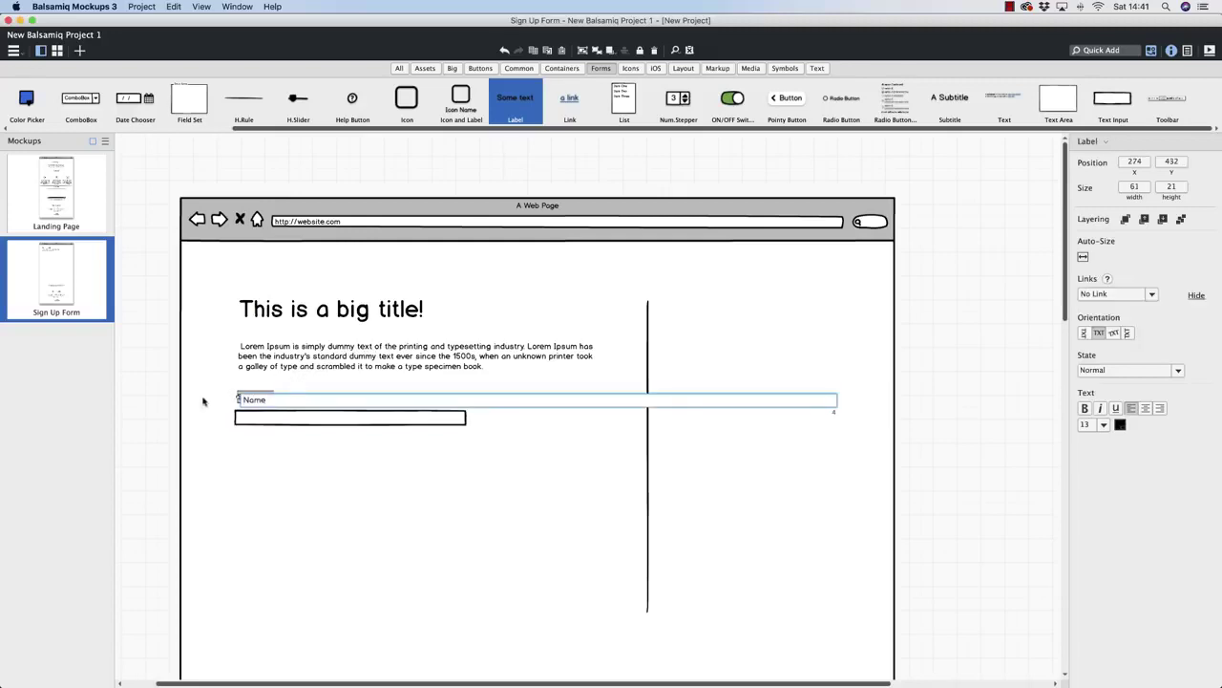
key(Return)
- Duplicate the Name label and input pair, then left-align all four form controls
shift+click(256, 420)
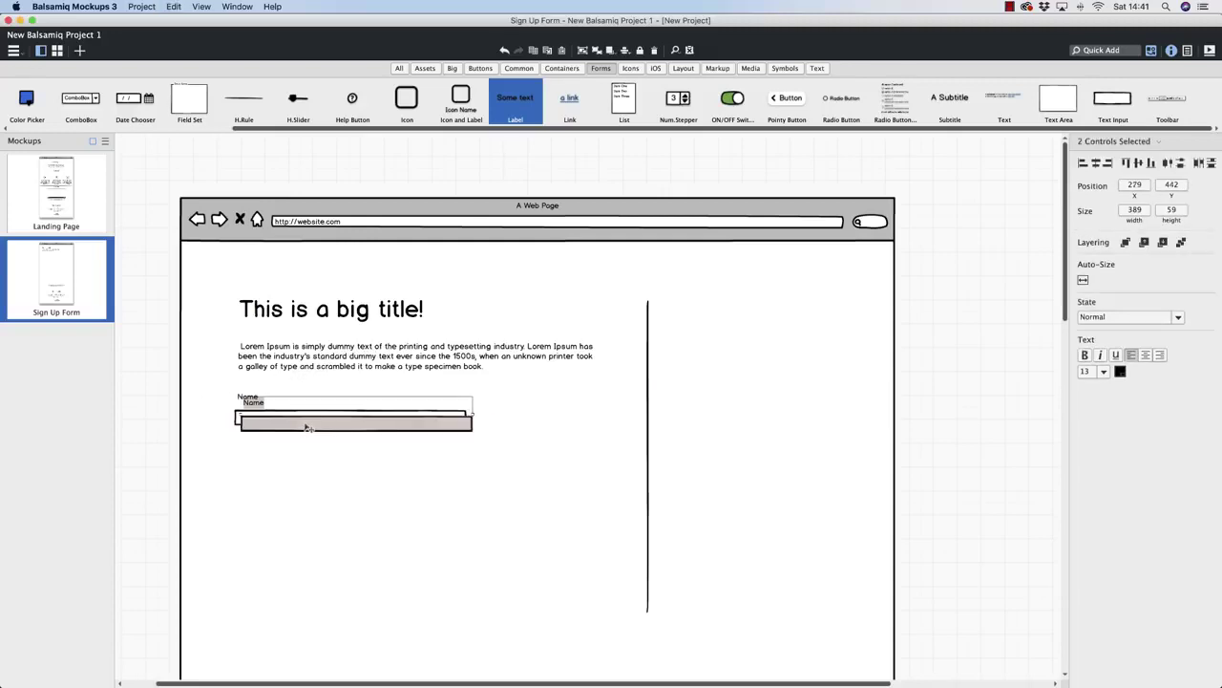
key(super+d)
shift+click(272, 420)
shift+click(247, 397)
click(1083, 164)
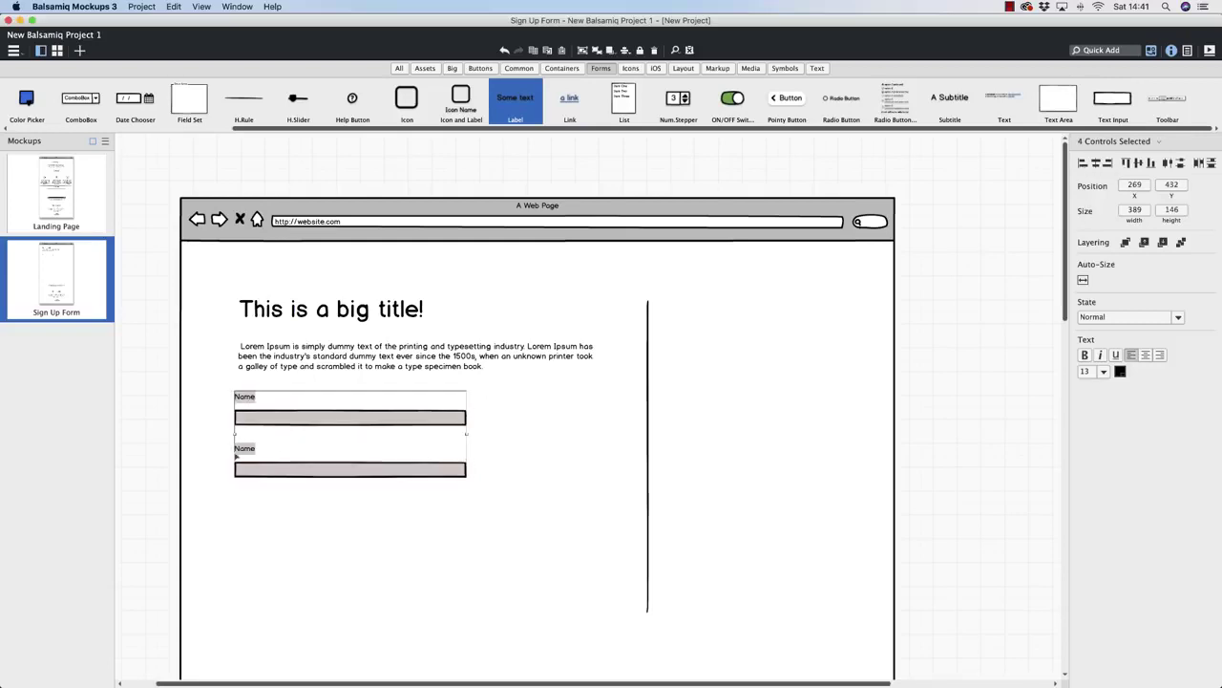
click(211, 413)
- Rename the lower label to Email and copy the Email label and input further down
click(244, 448)
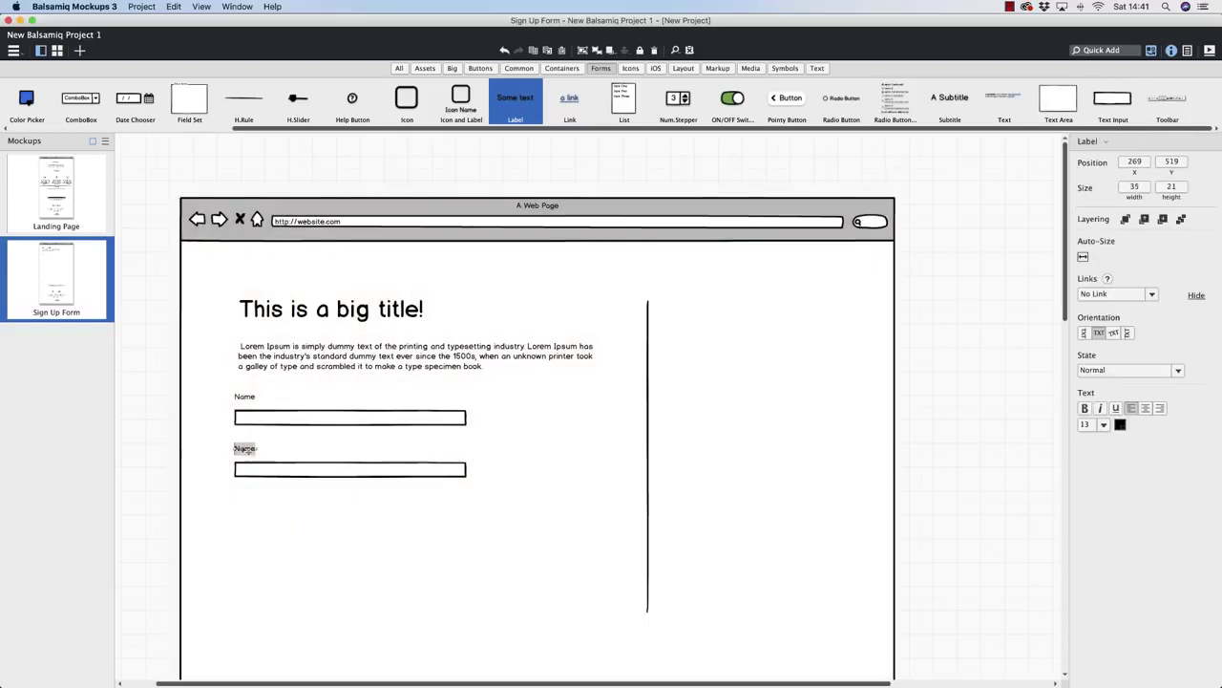
double_click(244, 449)
text(Email)
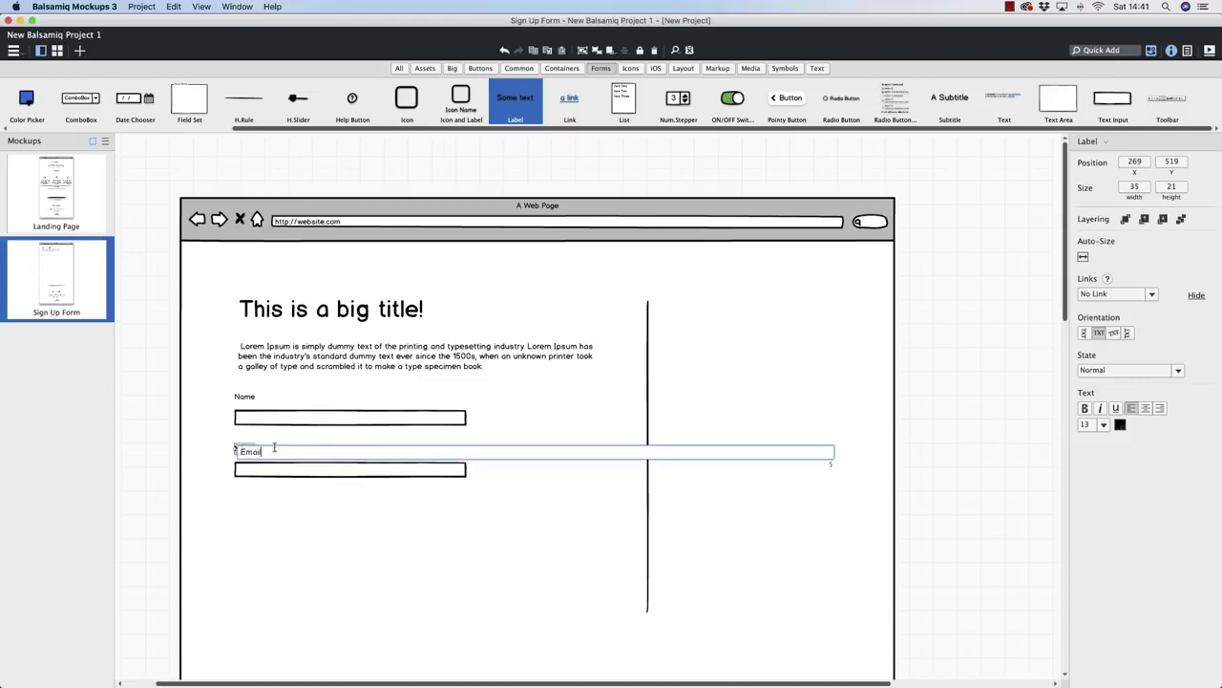
key(Return)
shift+click(276, 469)
drag(276, 469, 297, 528)
- Rename the copied Email label to Password
click(241, 507)
double_click(239, 508)
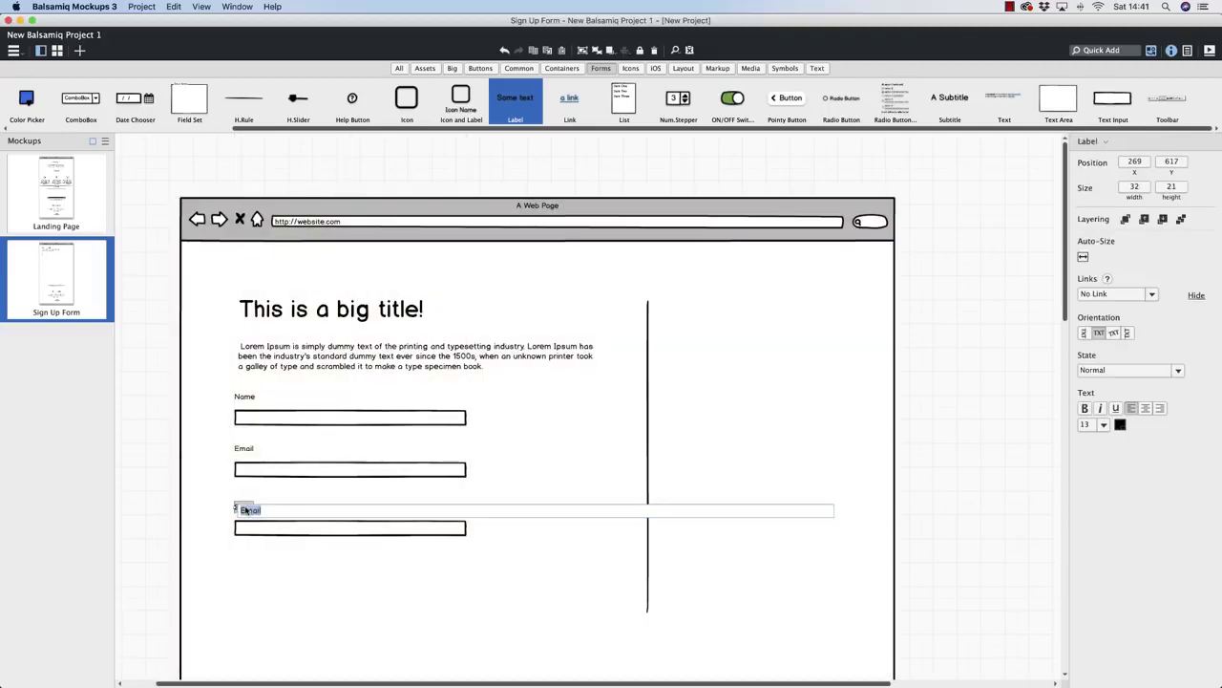
text(Password)
key(Return)
click(193, 430)
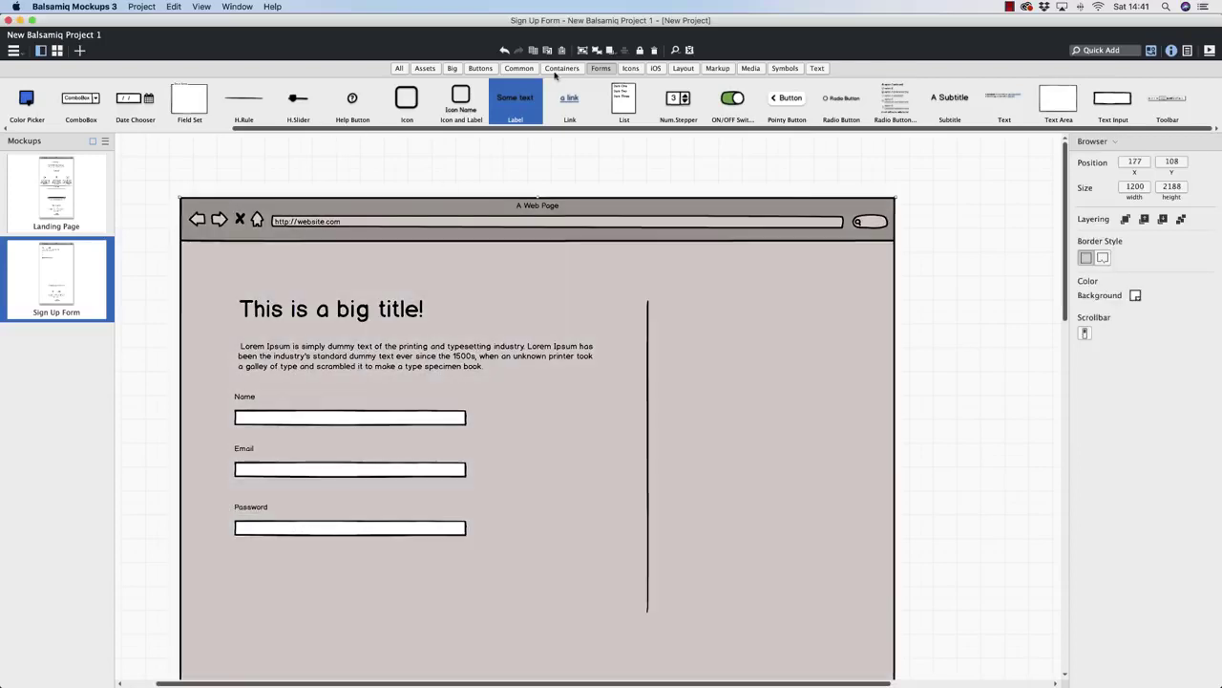
- Place a button below the Password field labelled 'Join now!'
click(489, 71)
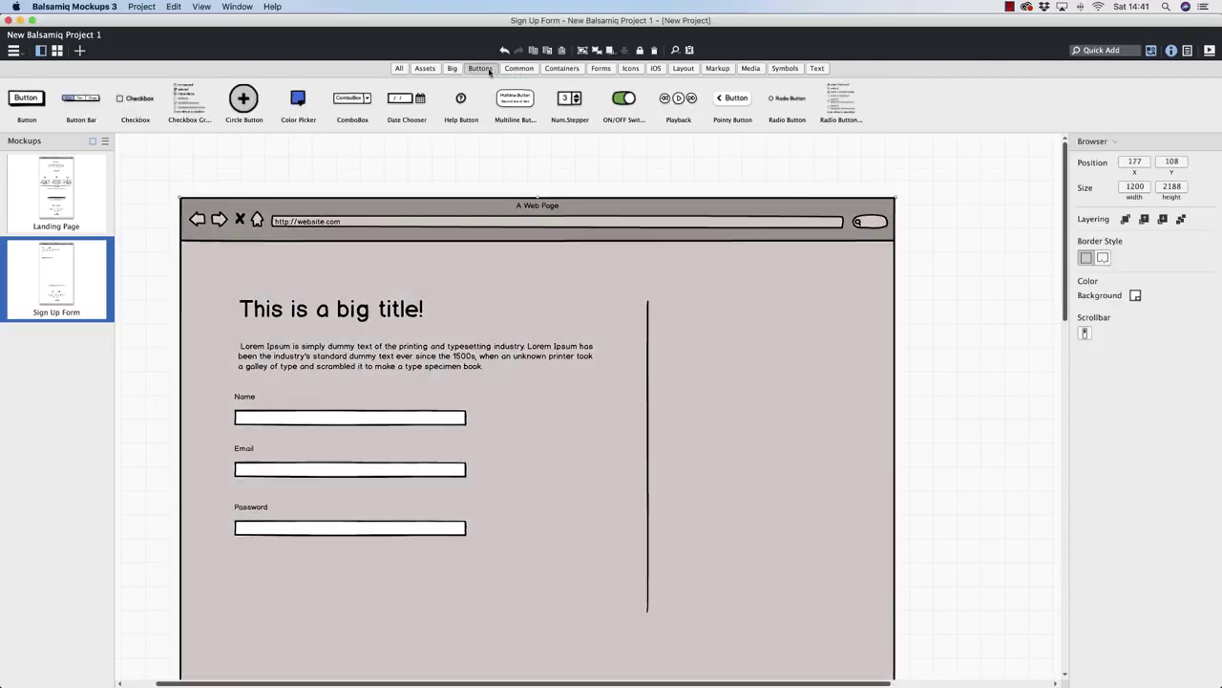
drag(14, 107, 466, 590)
key(Return)
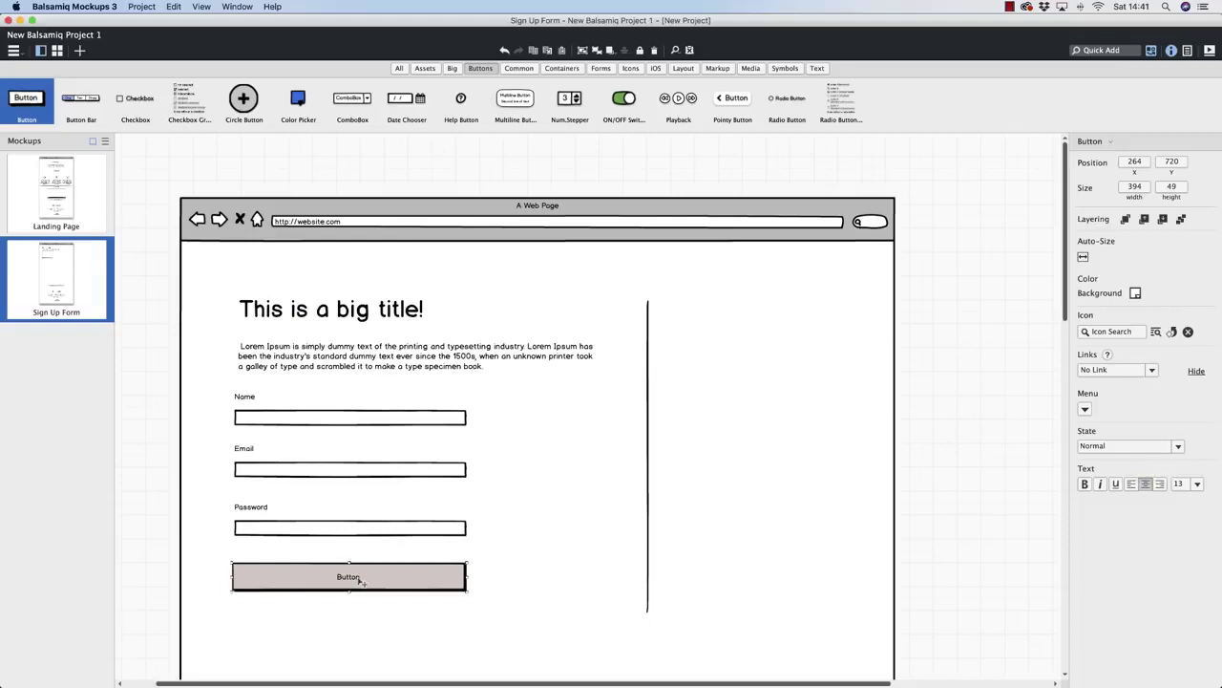
double_click(358, 578)
text(Join now!)
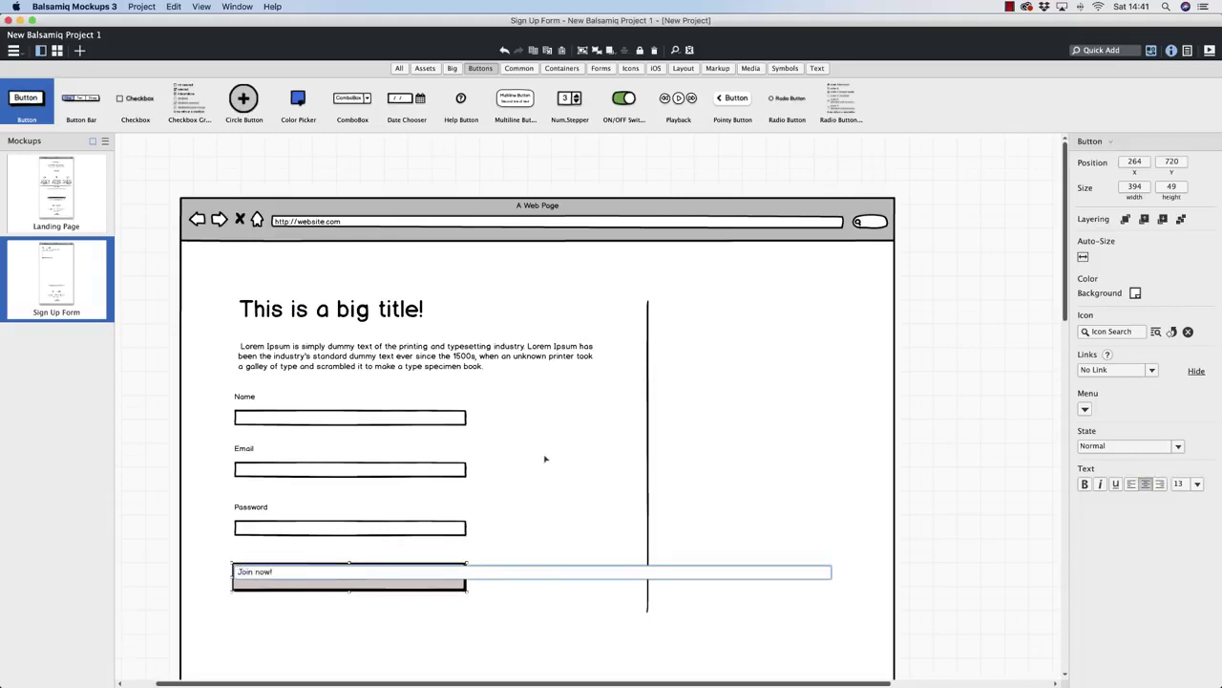
key(Return)
- Make the Join now! label bold at size 18, then return to the Landing Page mockup
click(1084, 484)
click(1199, 484)
click(1182, 382)
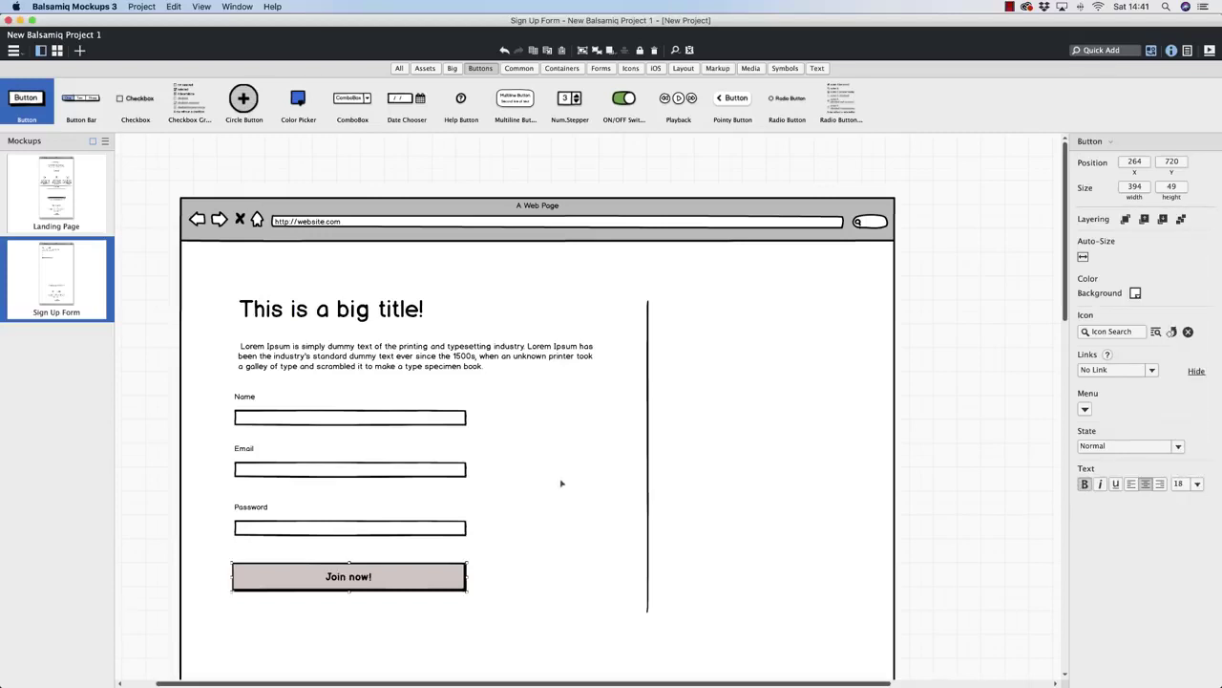
click(559, 450)
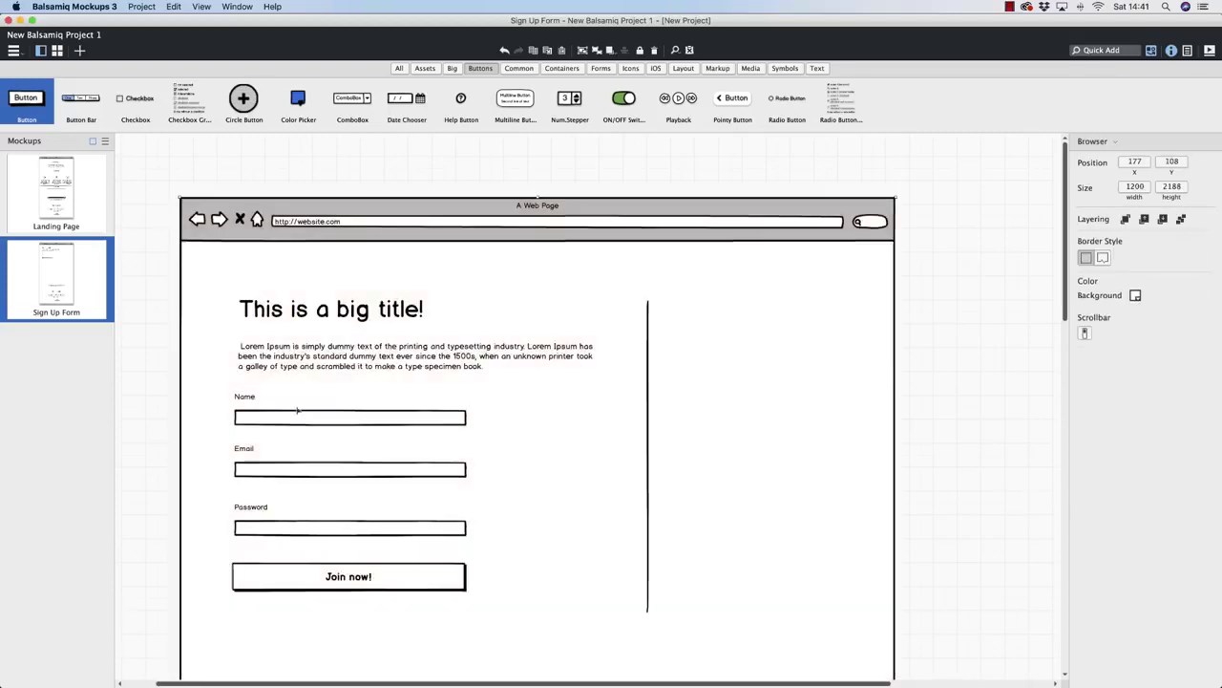
click(50, 195)
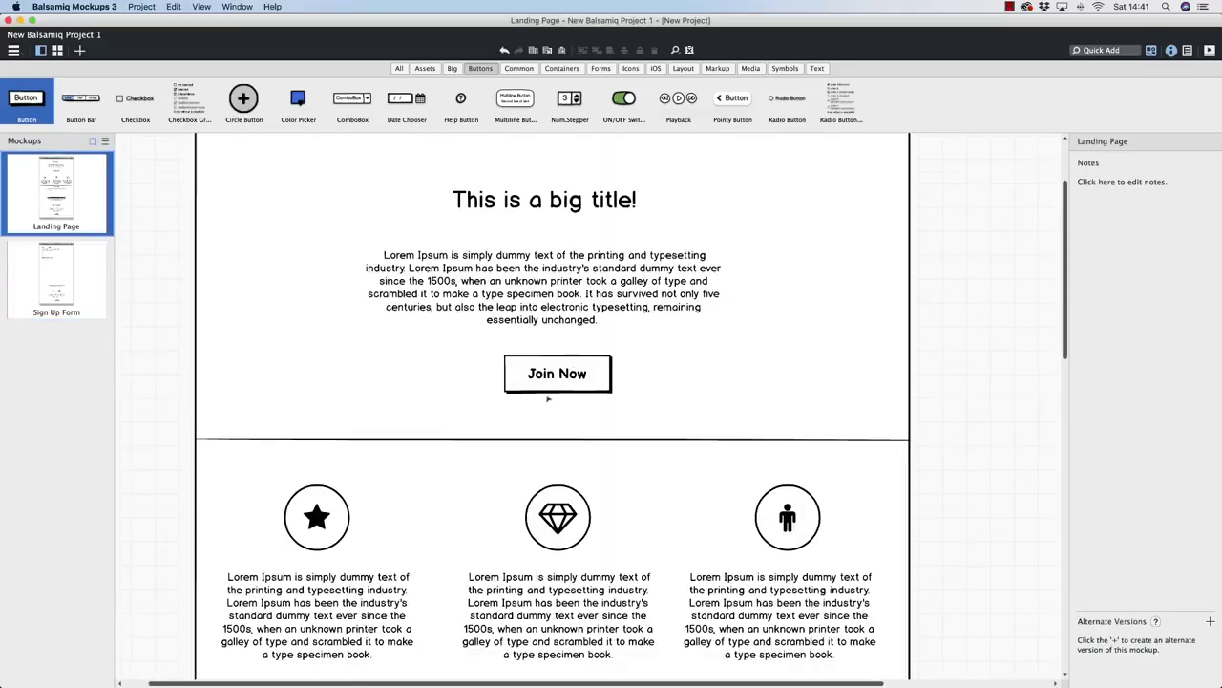
- Set the Landing Page's Join Now button link to the Sign Up Form mockup
click(58, 285)
click(61, 199)
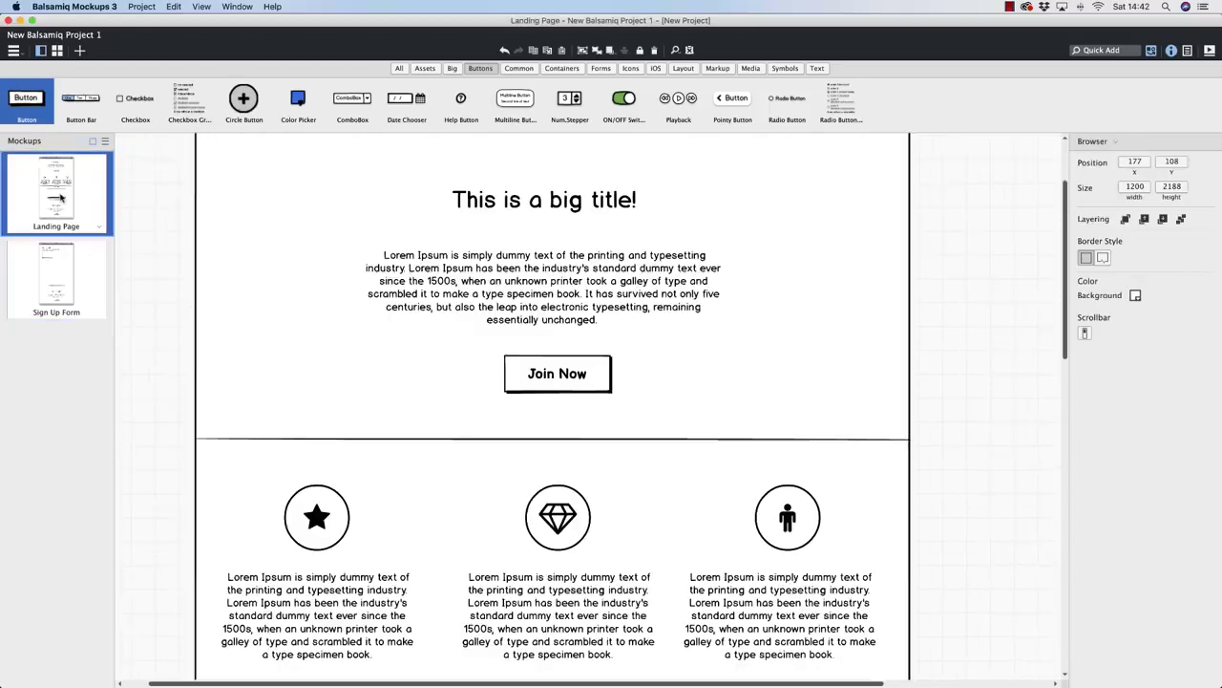
click(585, 364)
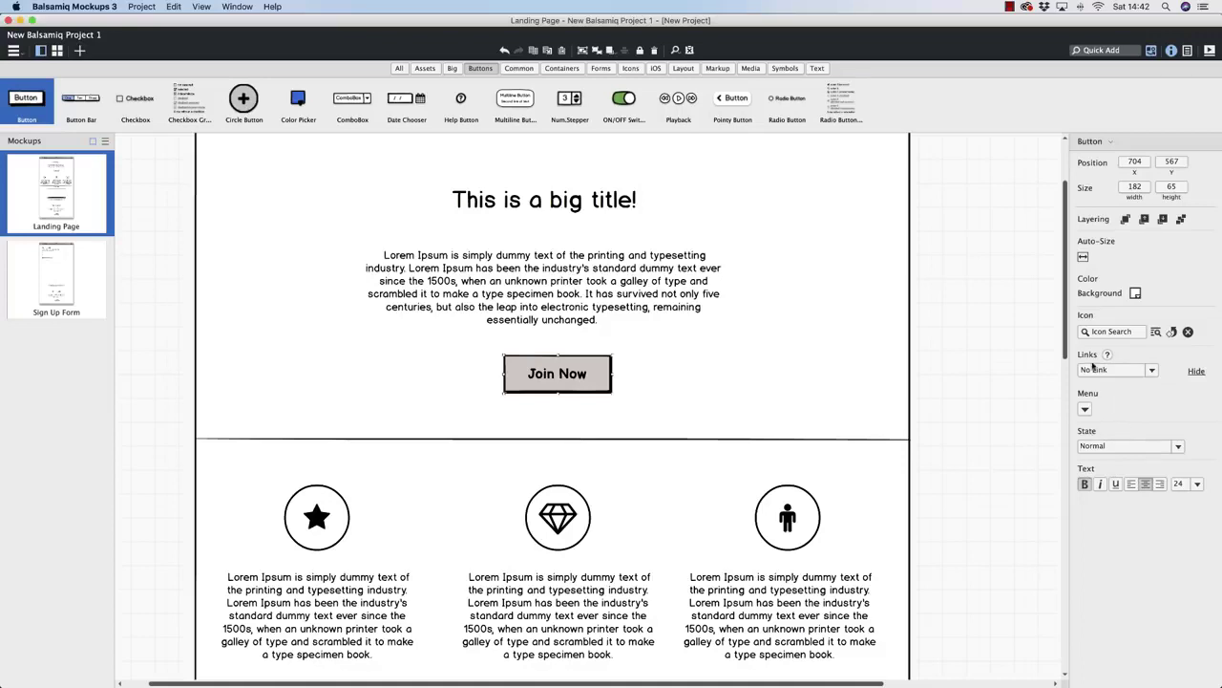
click(1152, 370)
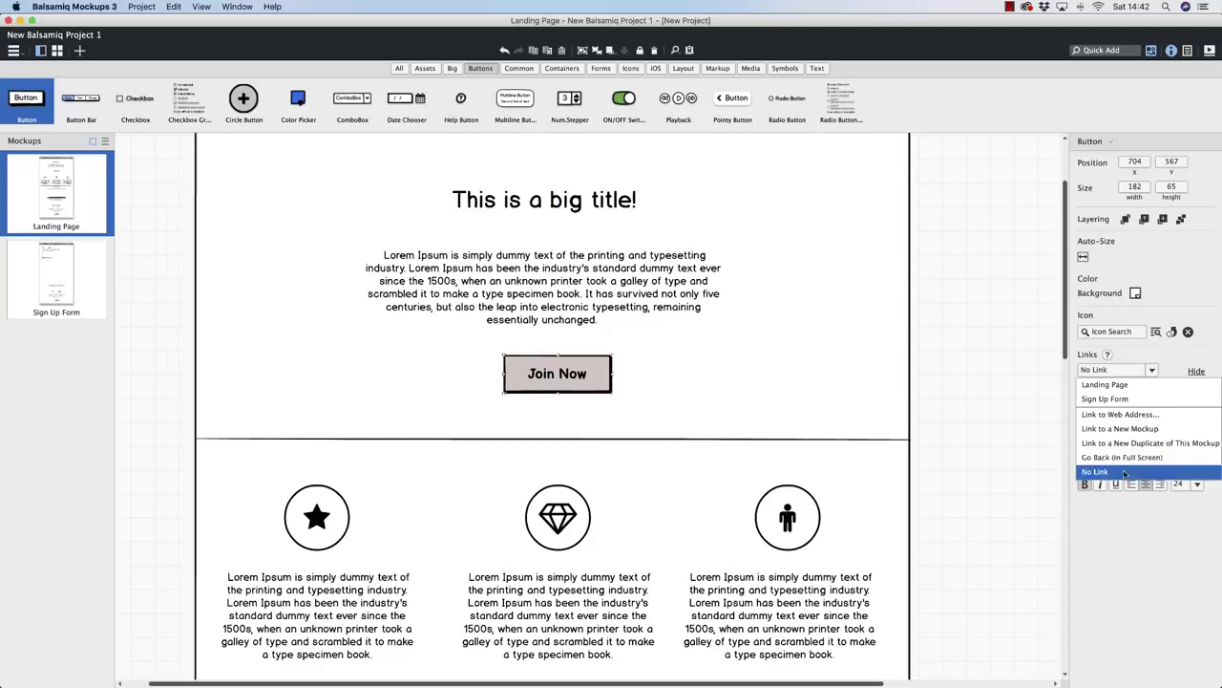
click(1121, 406)
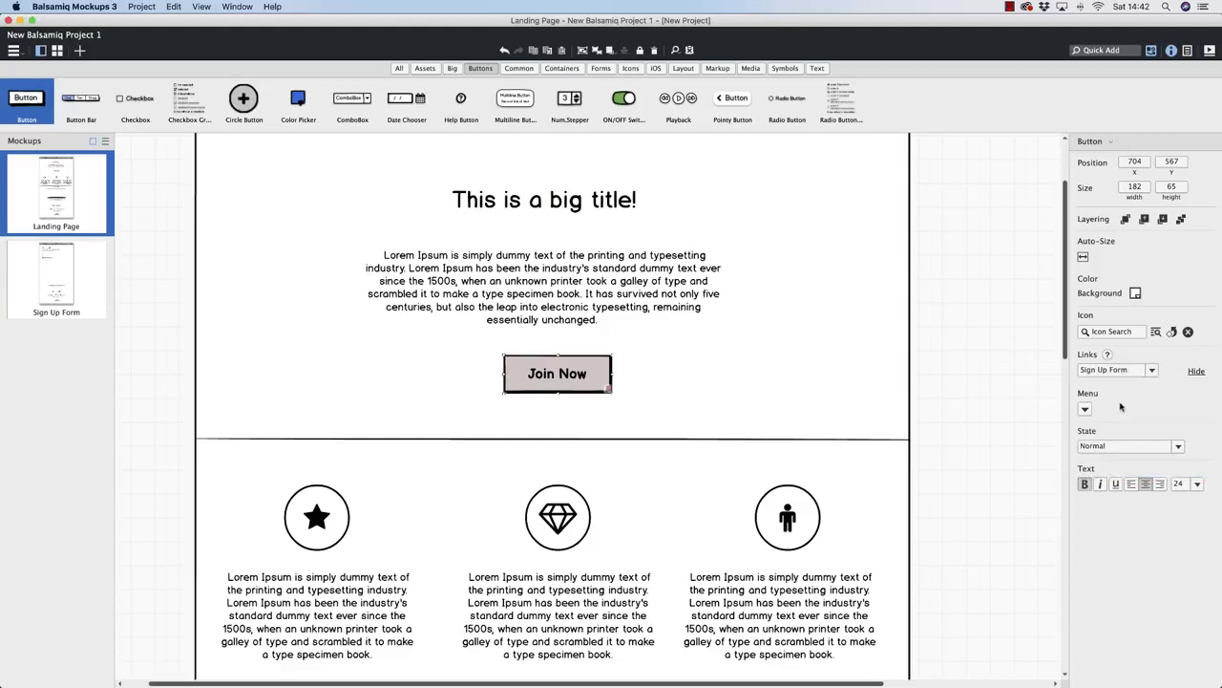
click(1006, 354)
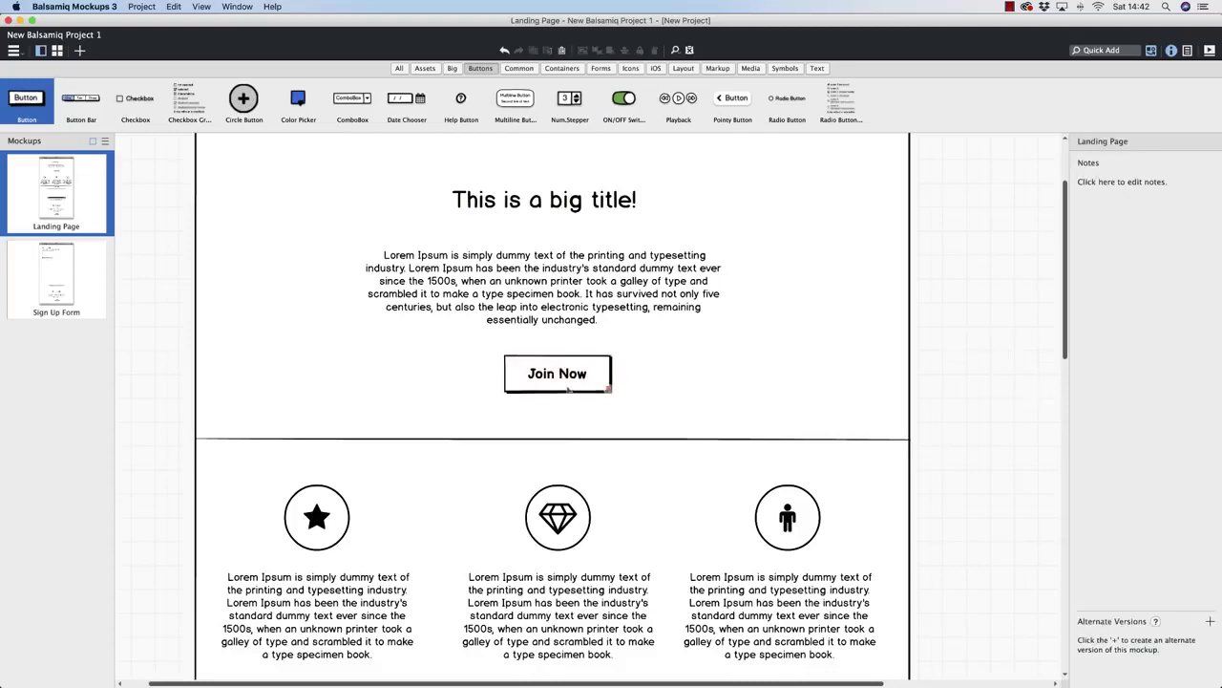
- Switch to Sign Up Form and back, then reselect Join Now to check its link
click(59, 269)
click(49, 188)
click(541, 388)
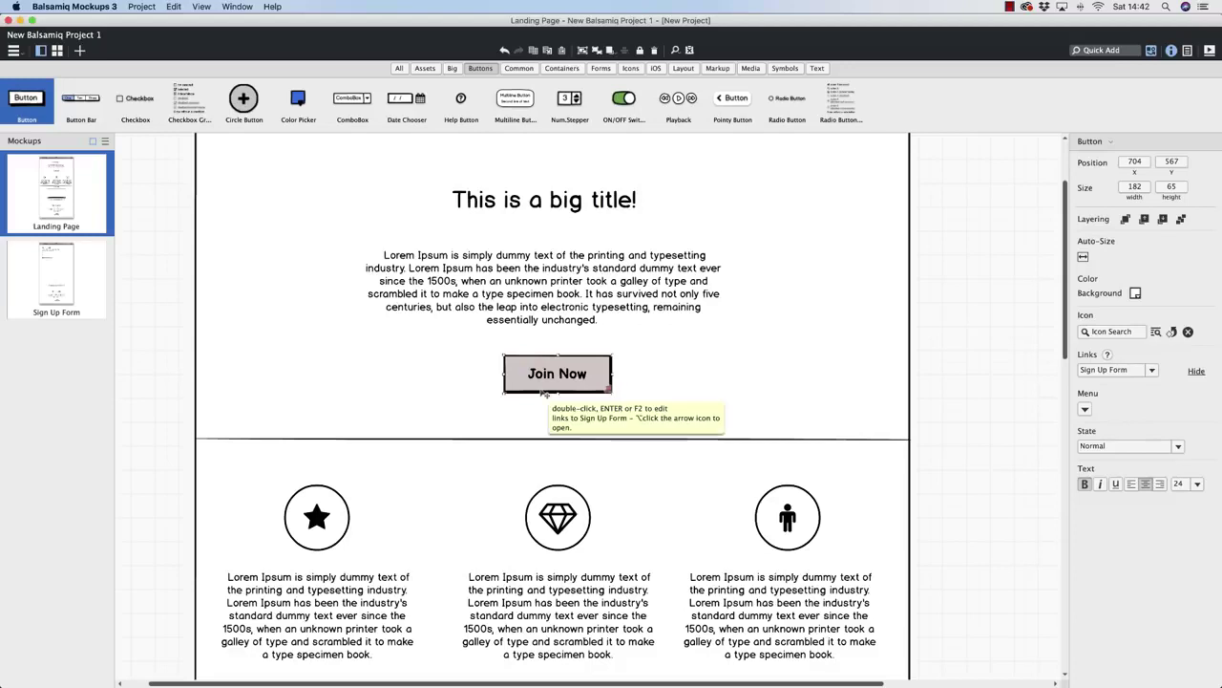
click(713, 367)
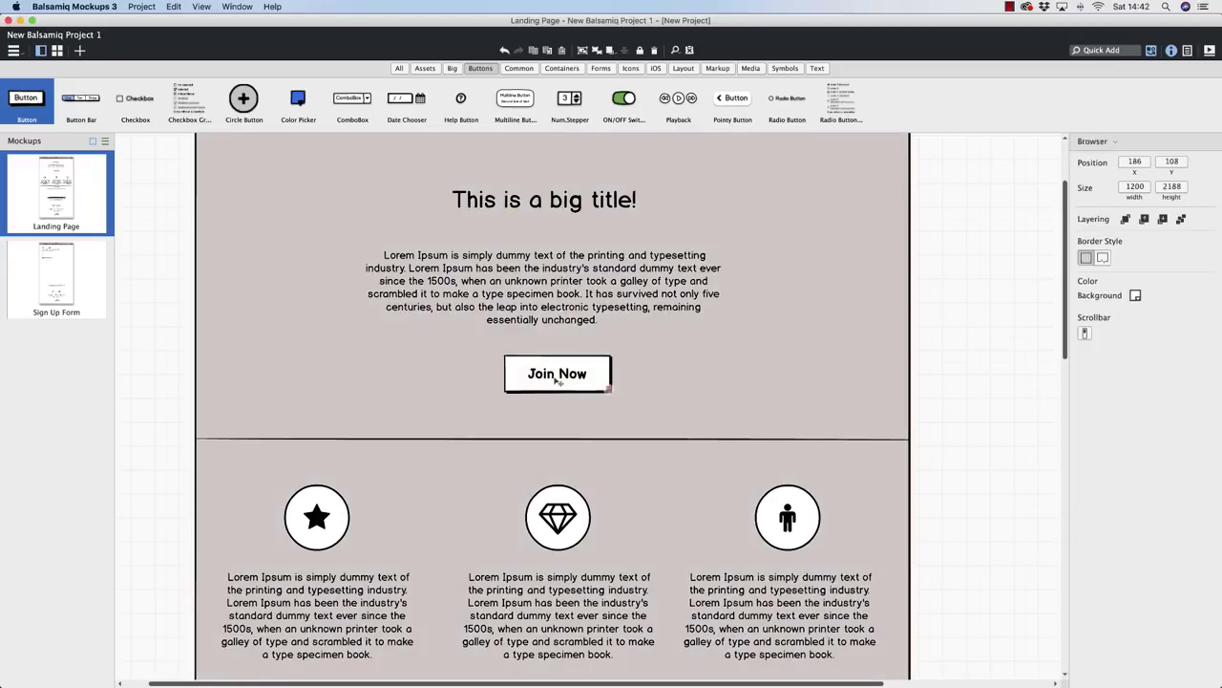
click(556, 381)
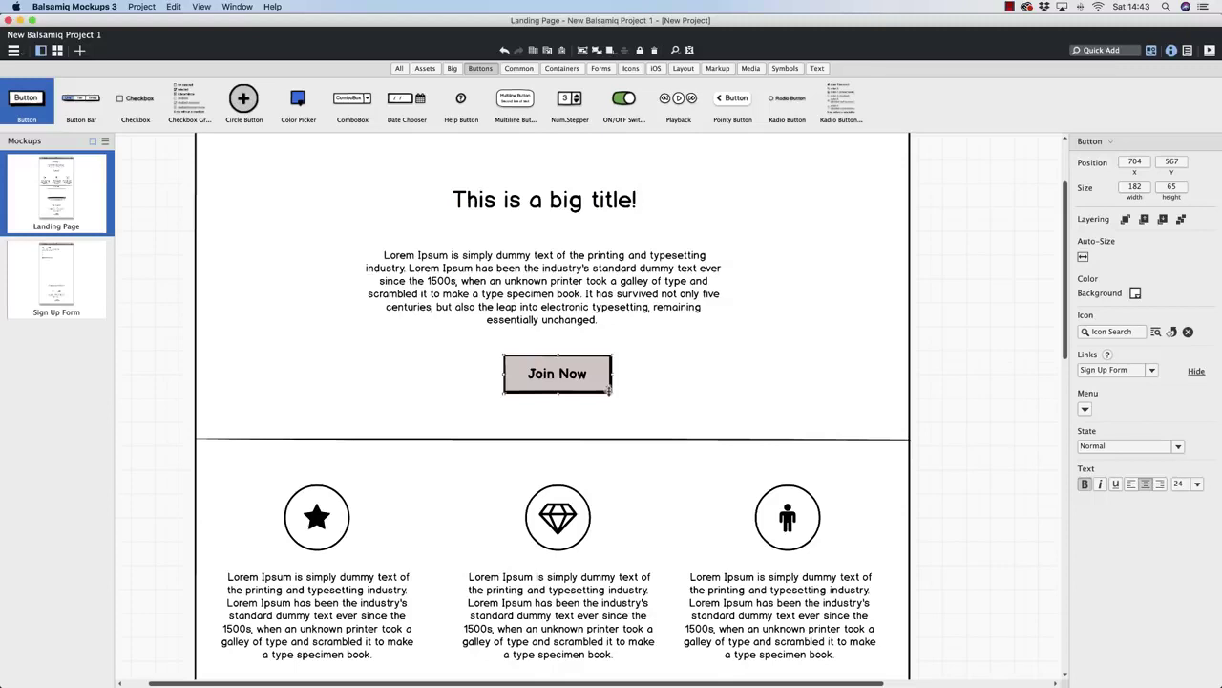
- Present the mockups full screen, follow Join Now to the Sign Up Form, then exit with Esc
scroll(620, 385, up, 3)
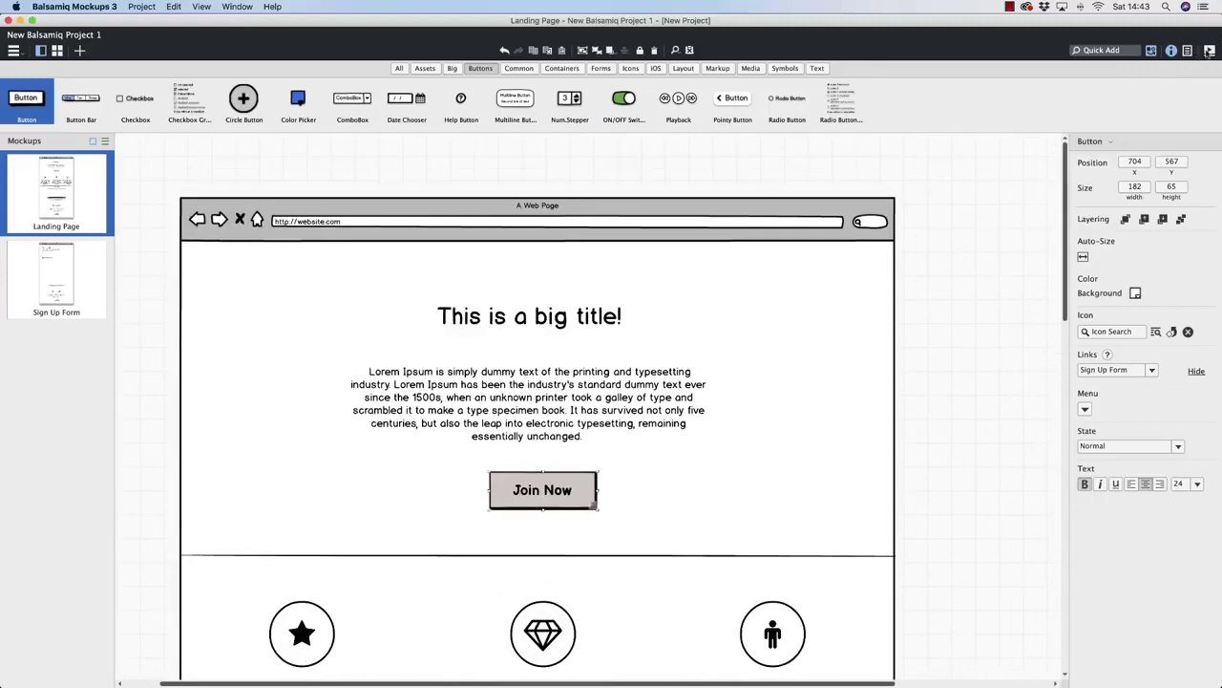
click(1209, 50)
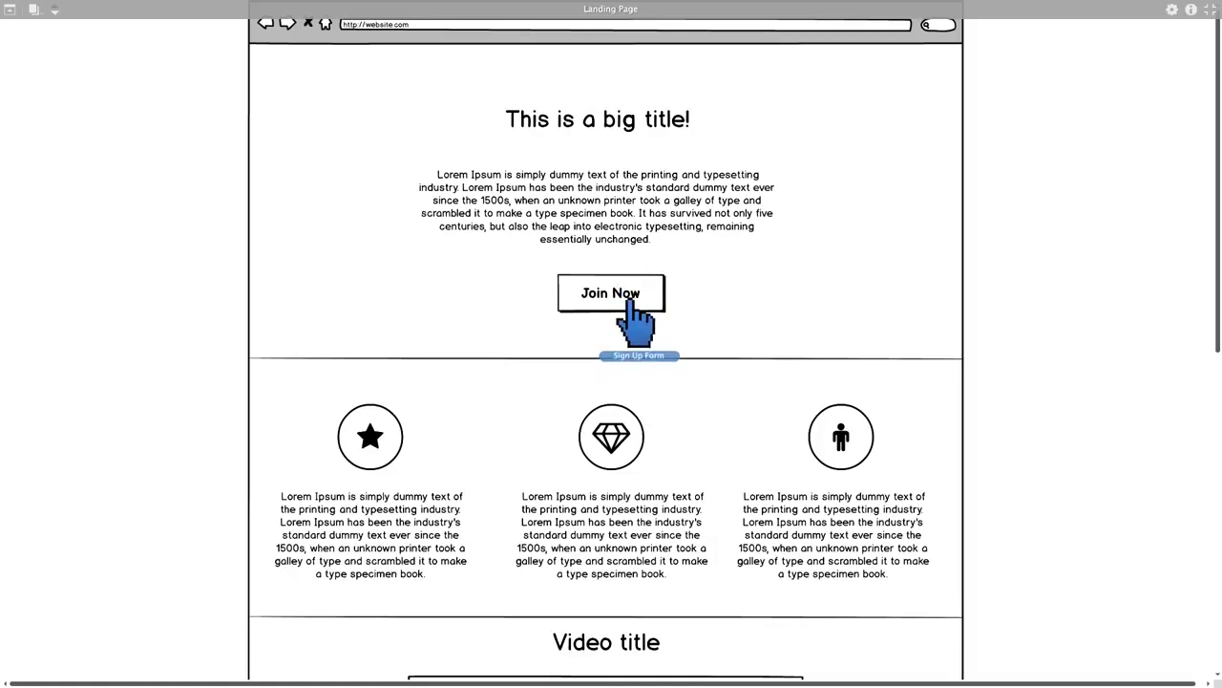
click(630, 302)
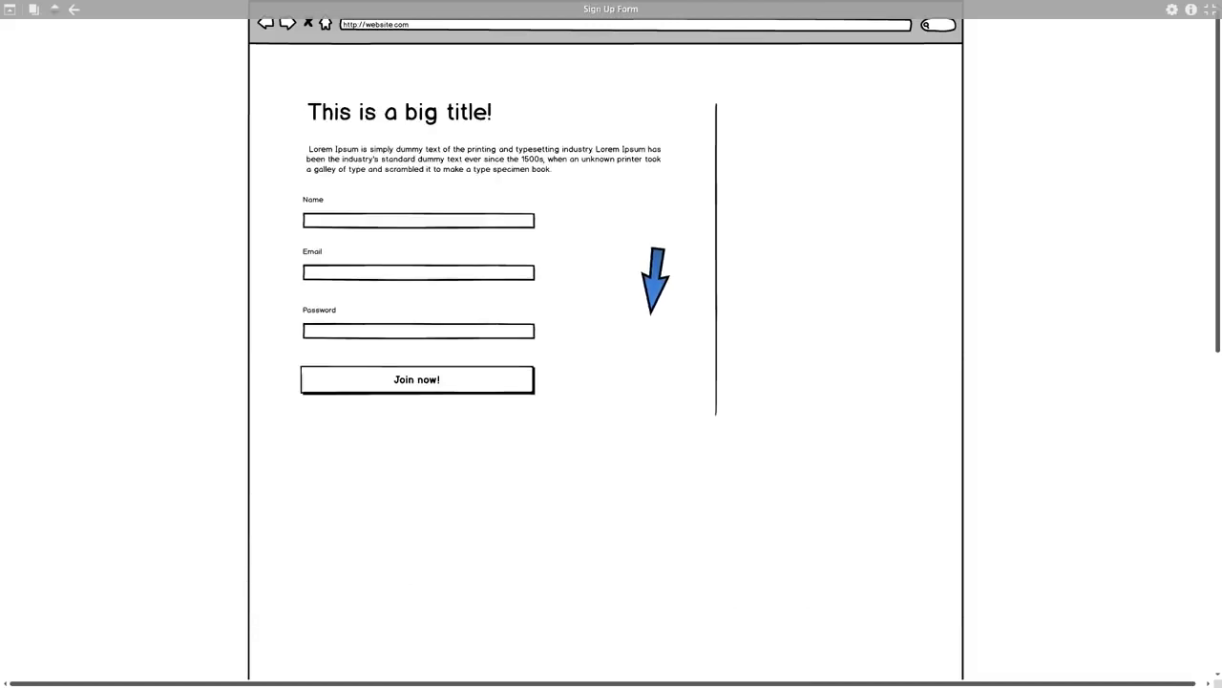
key(Escape)
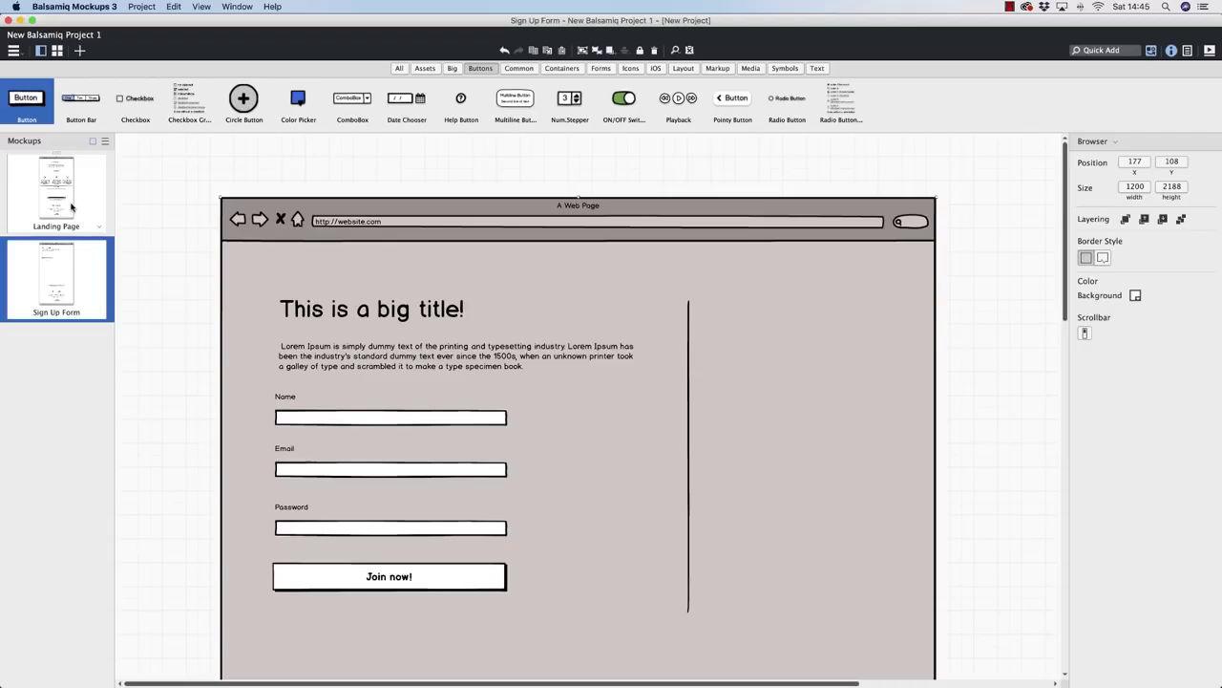
- Return to the Landing Page, toggle the thumbnail grid view, and open and close the sections list
click(108, 199)
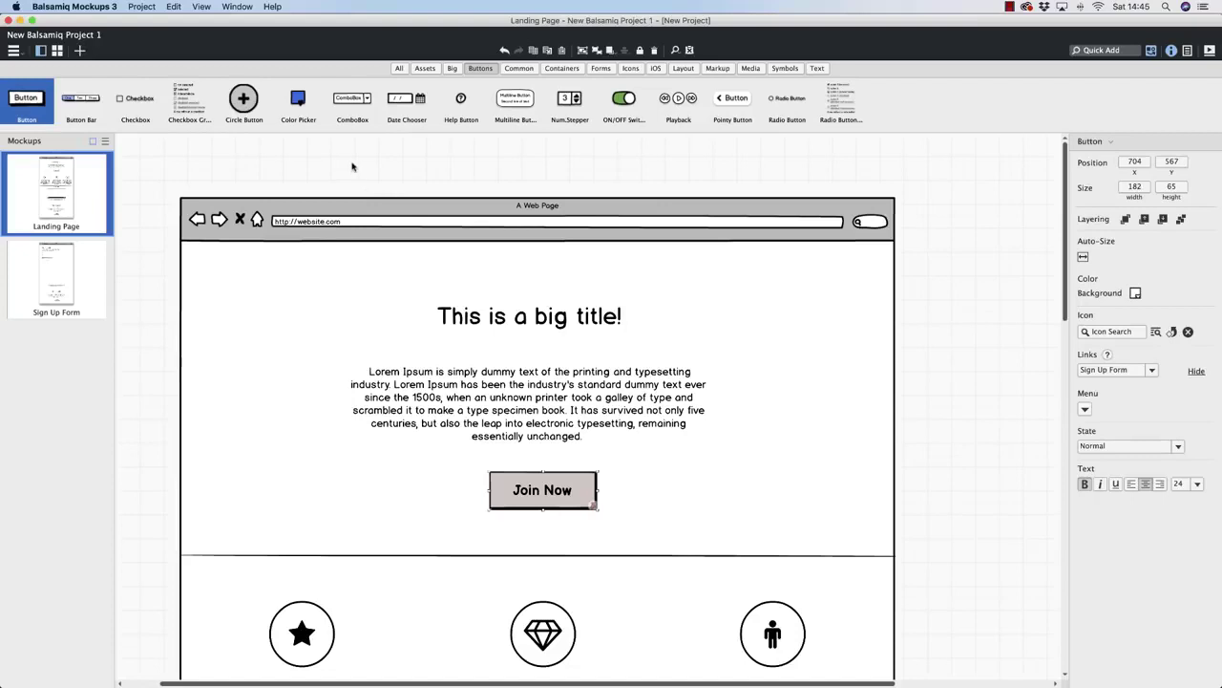
click(56, 51)
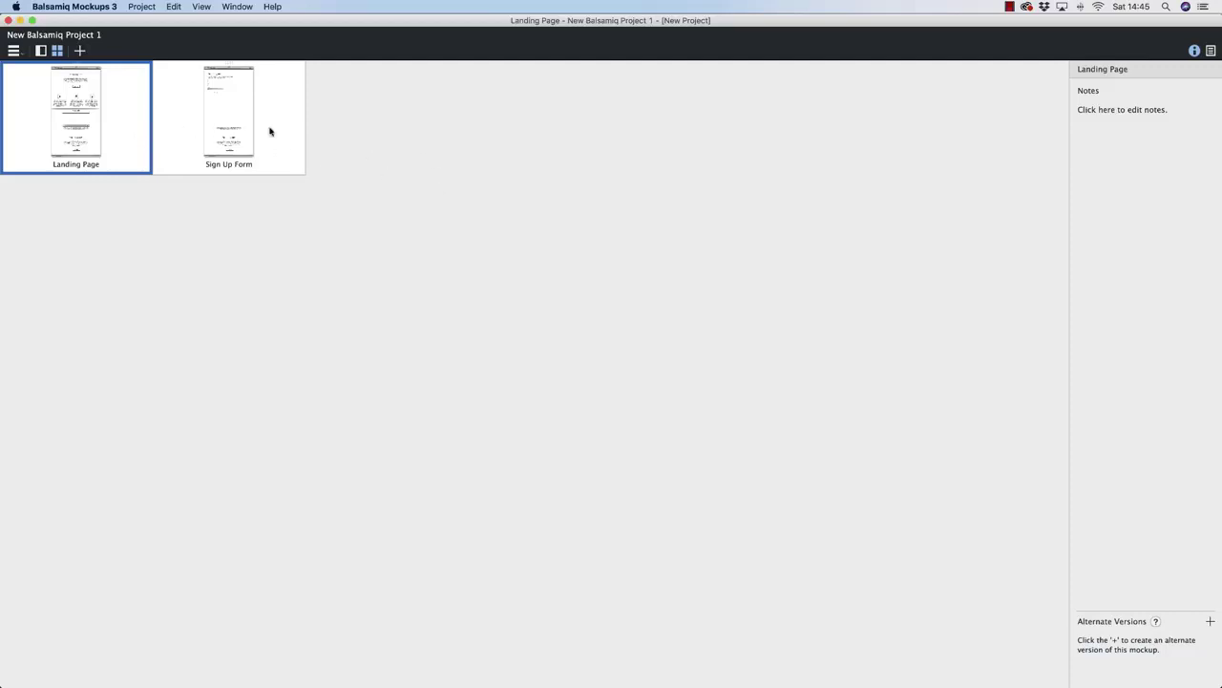
click(42, 51)
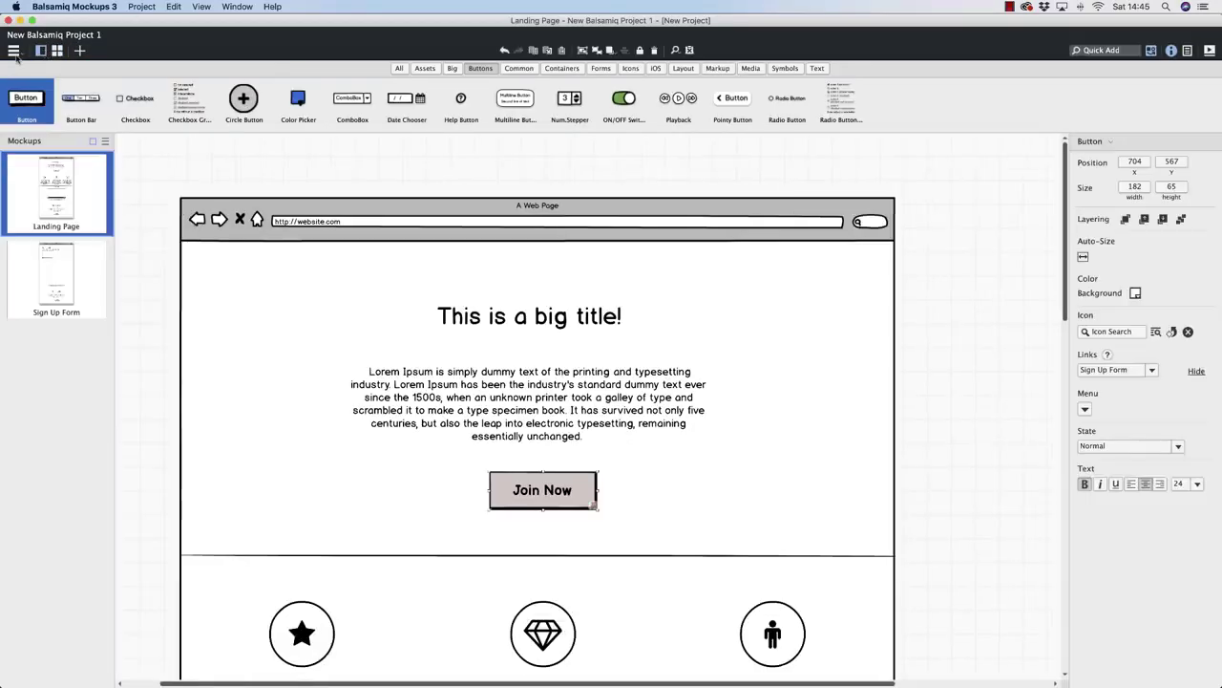
click(14, 53)
click(14, 50)
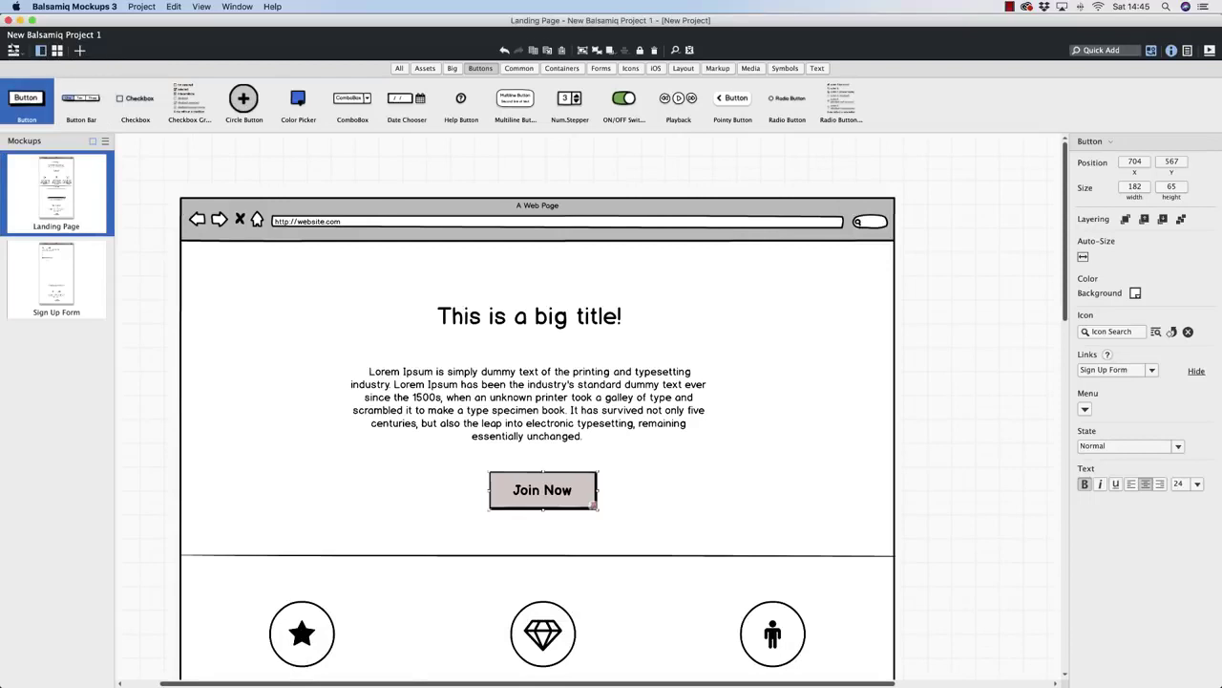
click(14, 51)
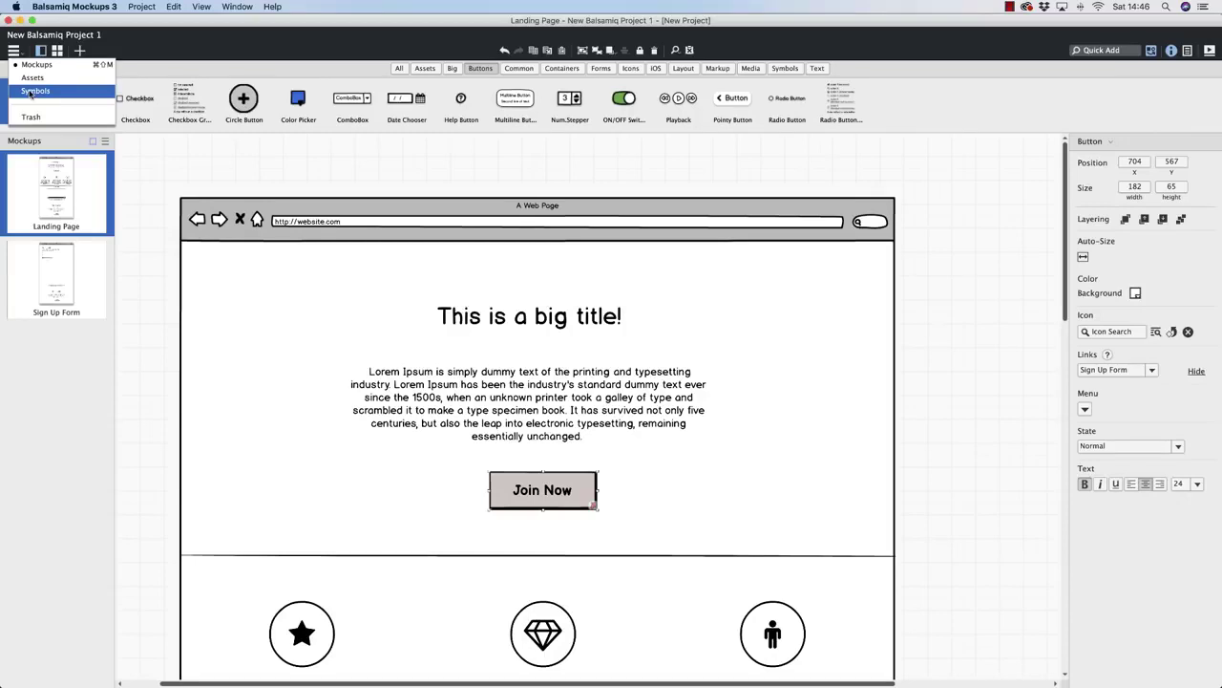
click(359, 171)
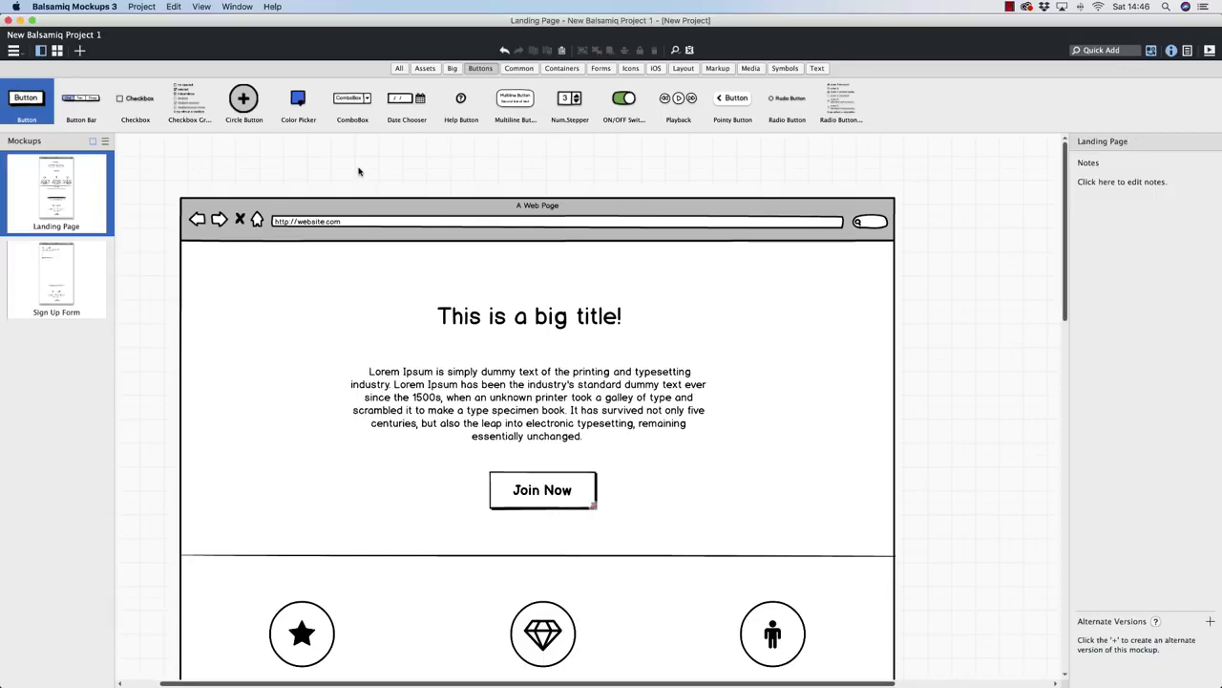
- Bring Chrome forward on the Balsamiq tab and scroll to the homepage's top banner
key(ctrl+Up)
click(86, 57)
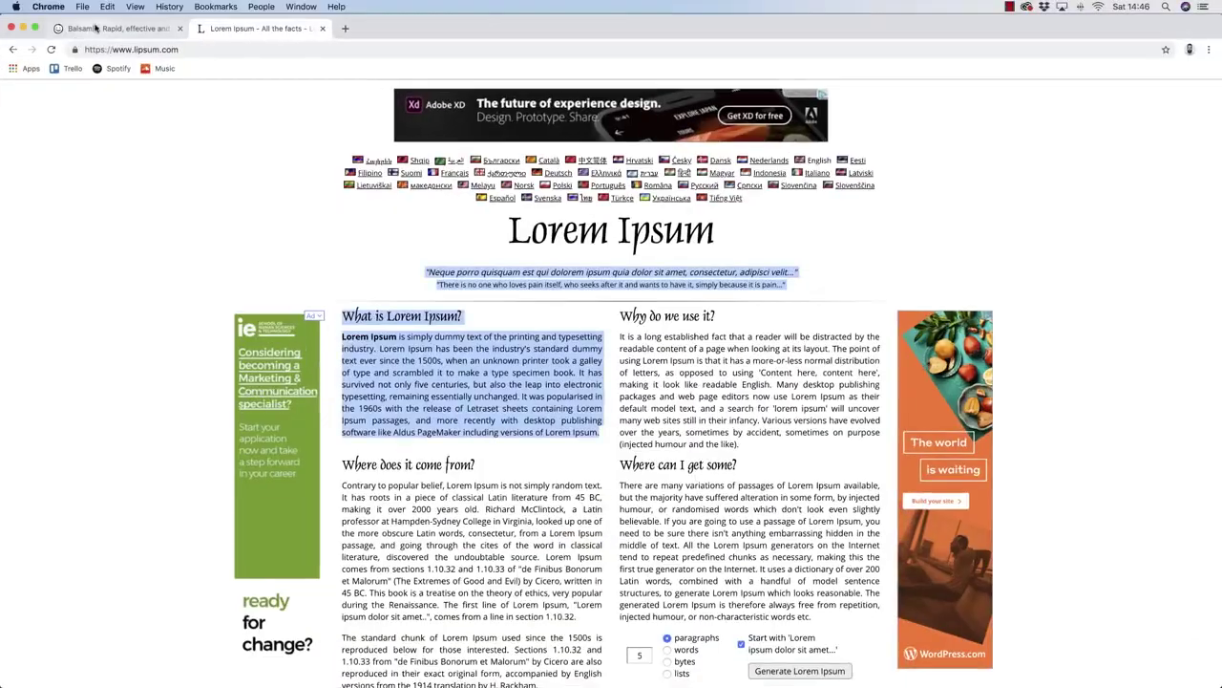
click(95, 28)
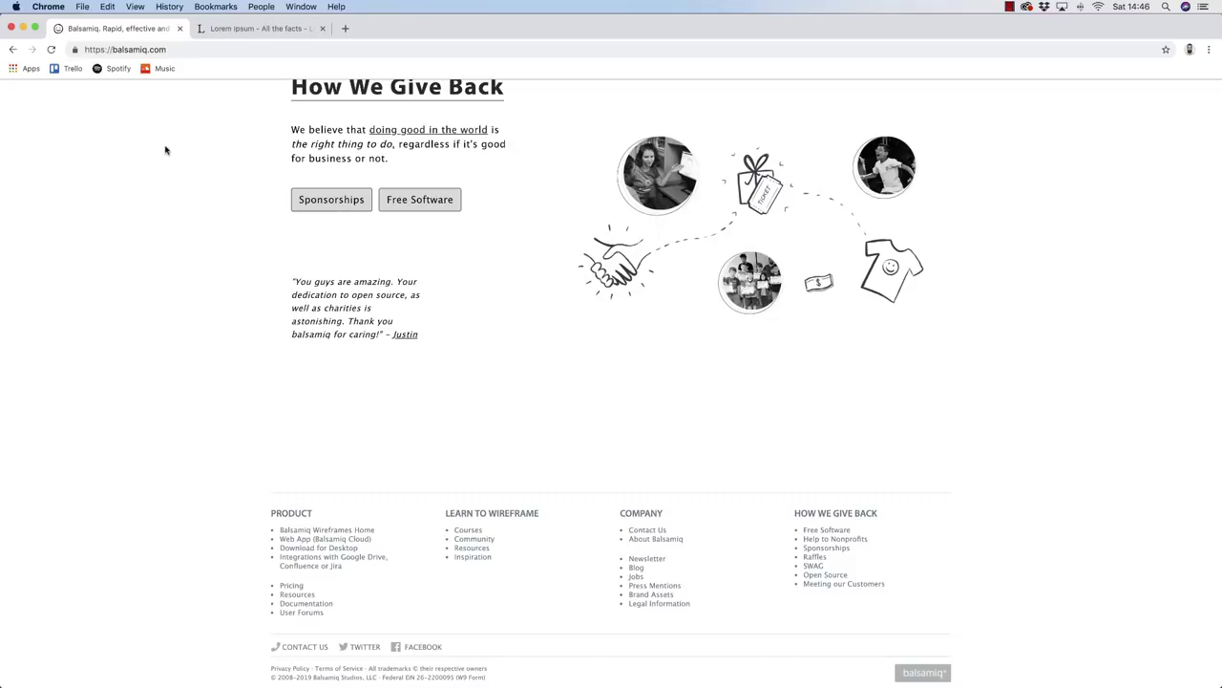
scroll(164, 149, up, 20)
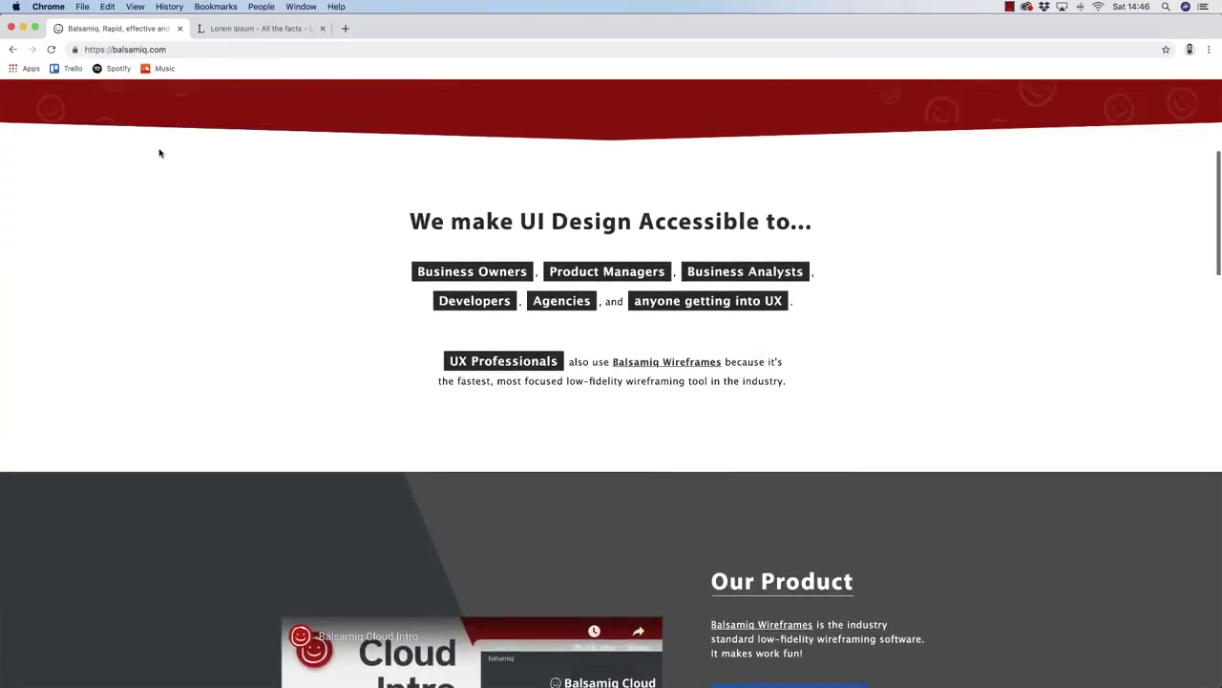
scroll(199, 150, up, 2)
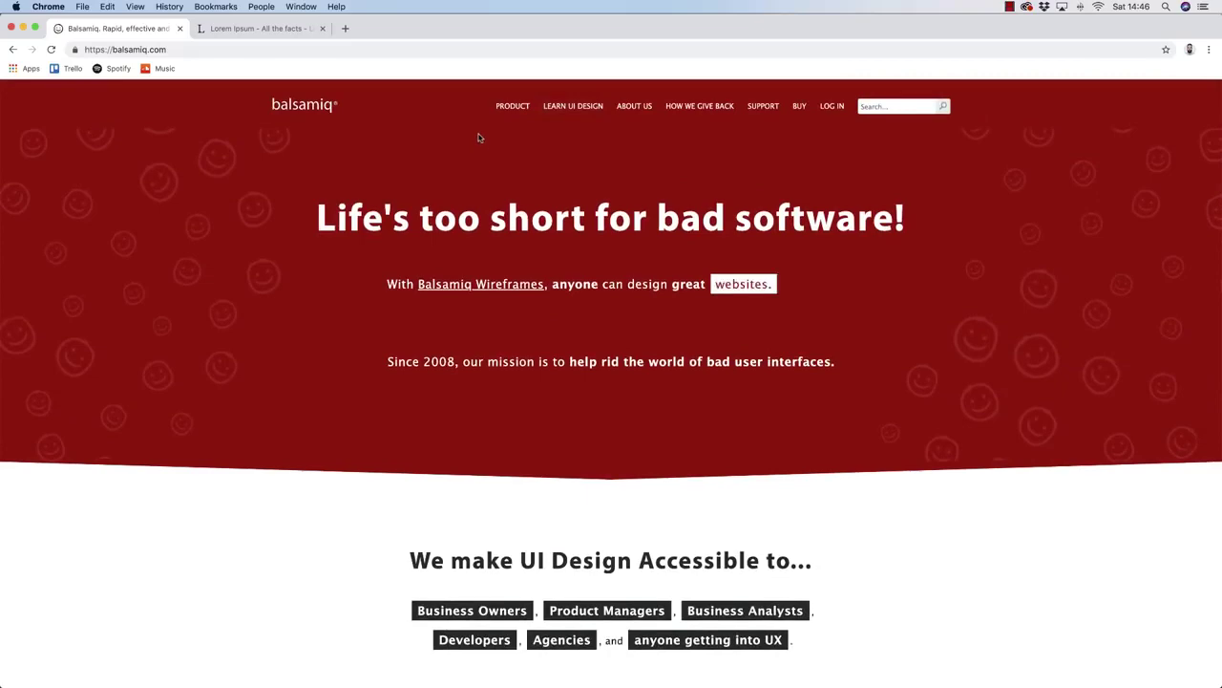
- Switch from Chrome back to the Balsamiq Mockups window via Mission Control
key(ctrl+Up)
click(704, 453)
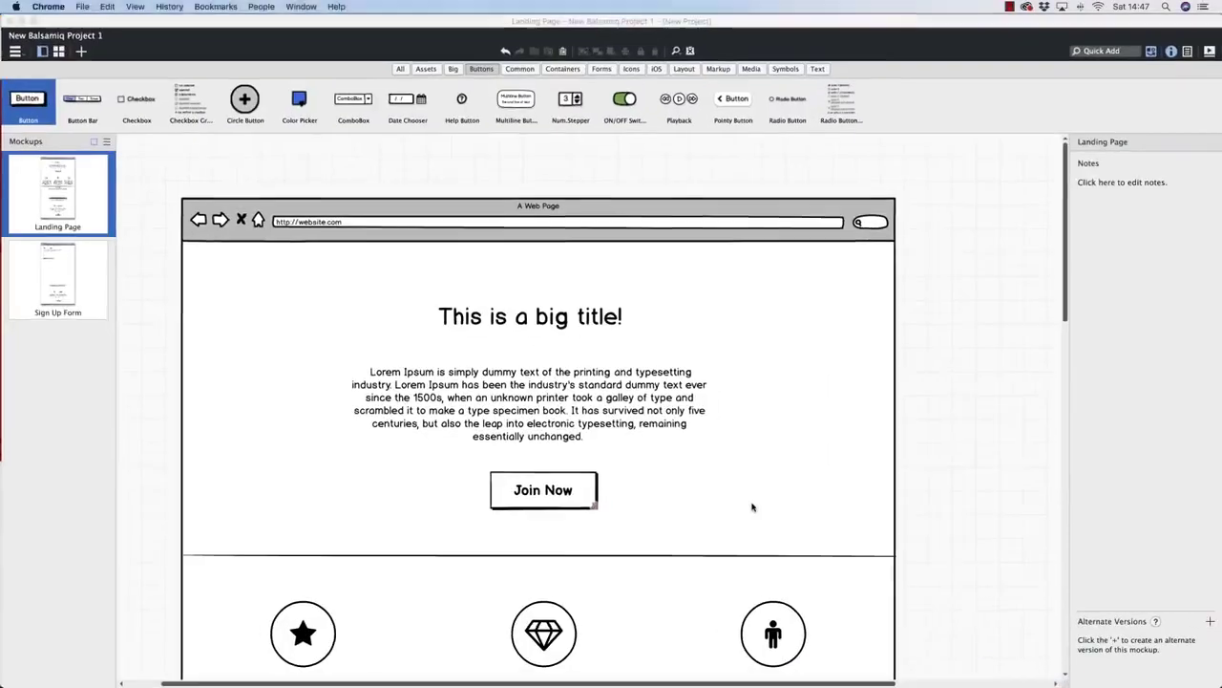